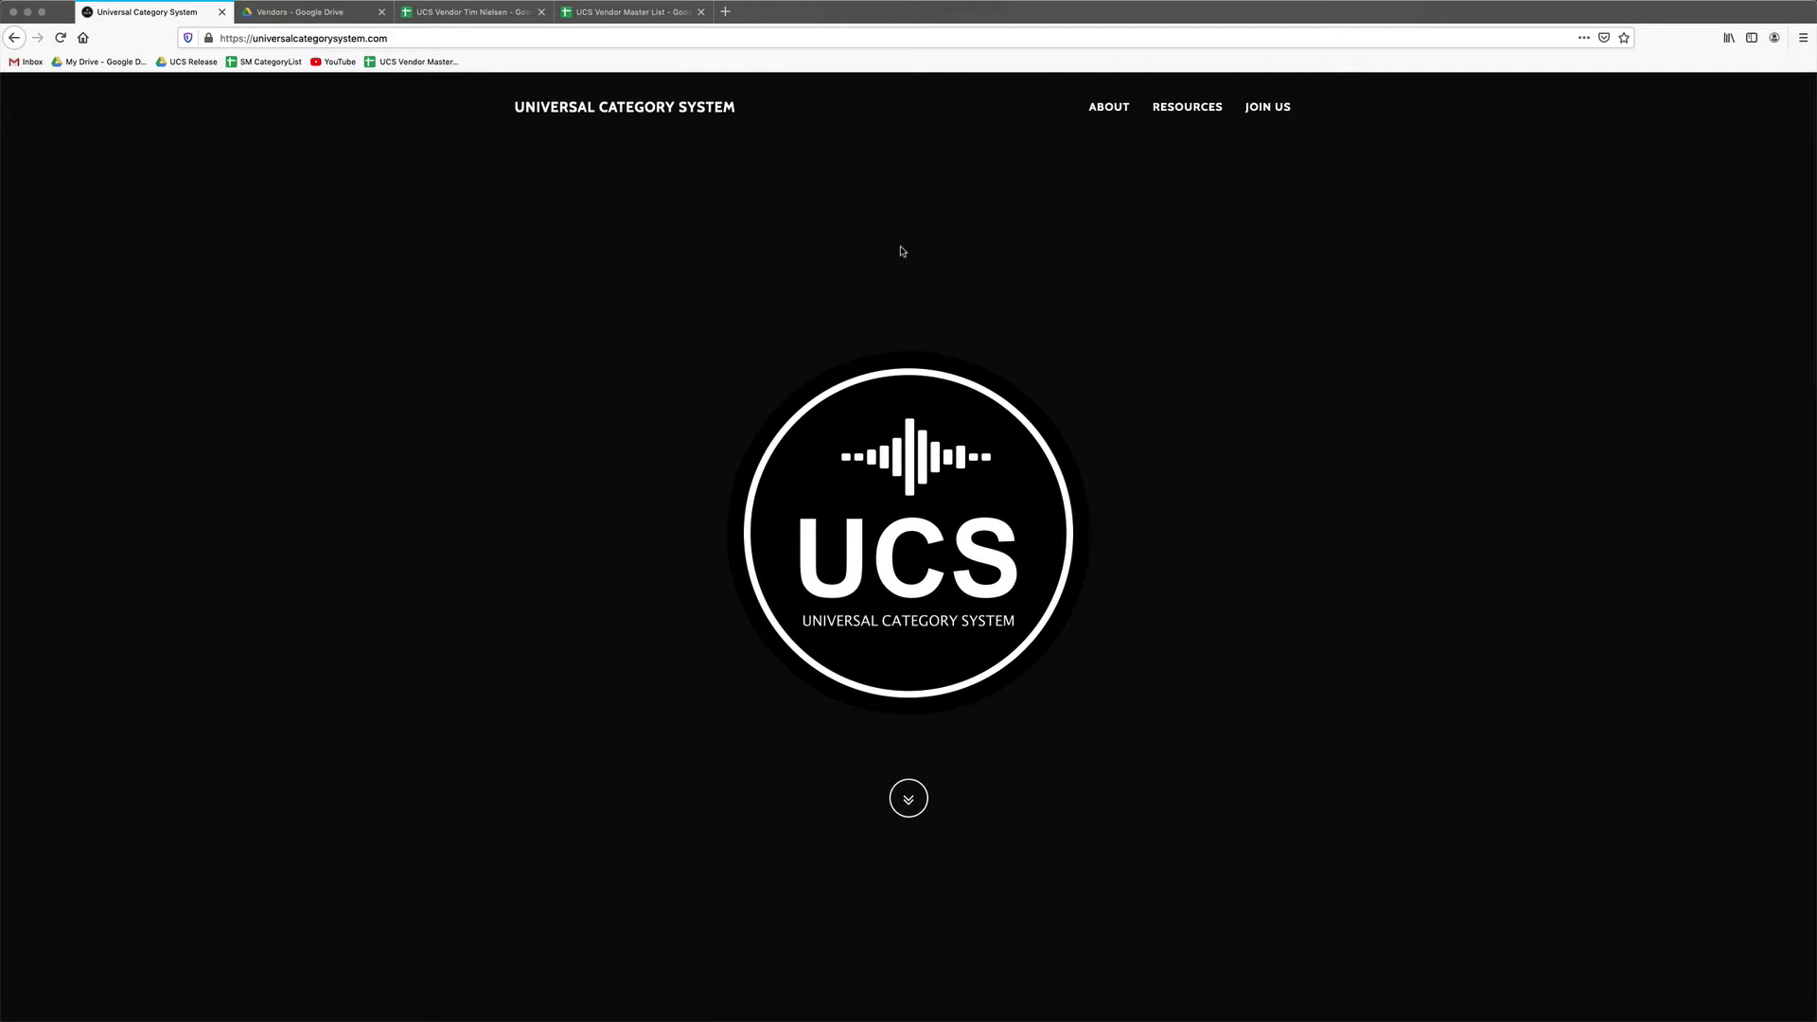
Scroll to the Resources section and open the UCS v8.0 category list repository in Google Drive.
{"action": "scroll", "coordinate": [901, 251], "scroll_direction": "down", "scroll_amount": 5}
{"action": "scroll", "coordinate": [901, 251], "scroll_direction": "up", "scroll_amount": 5}
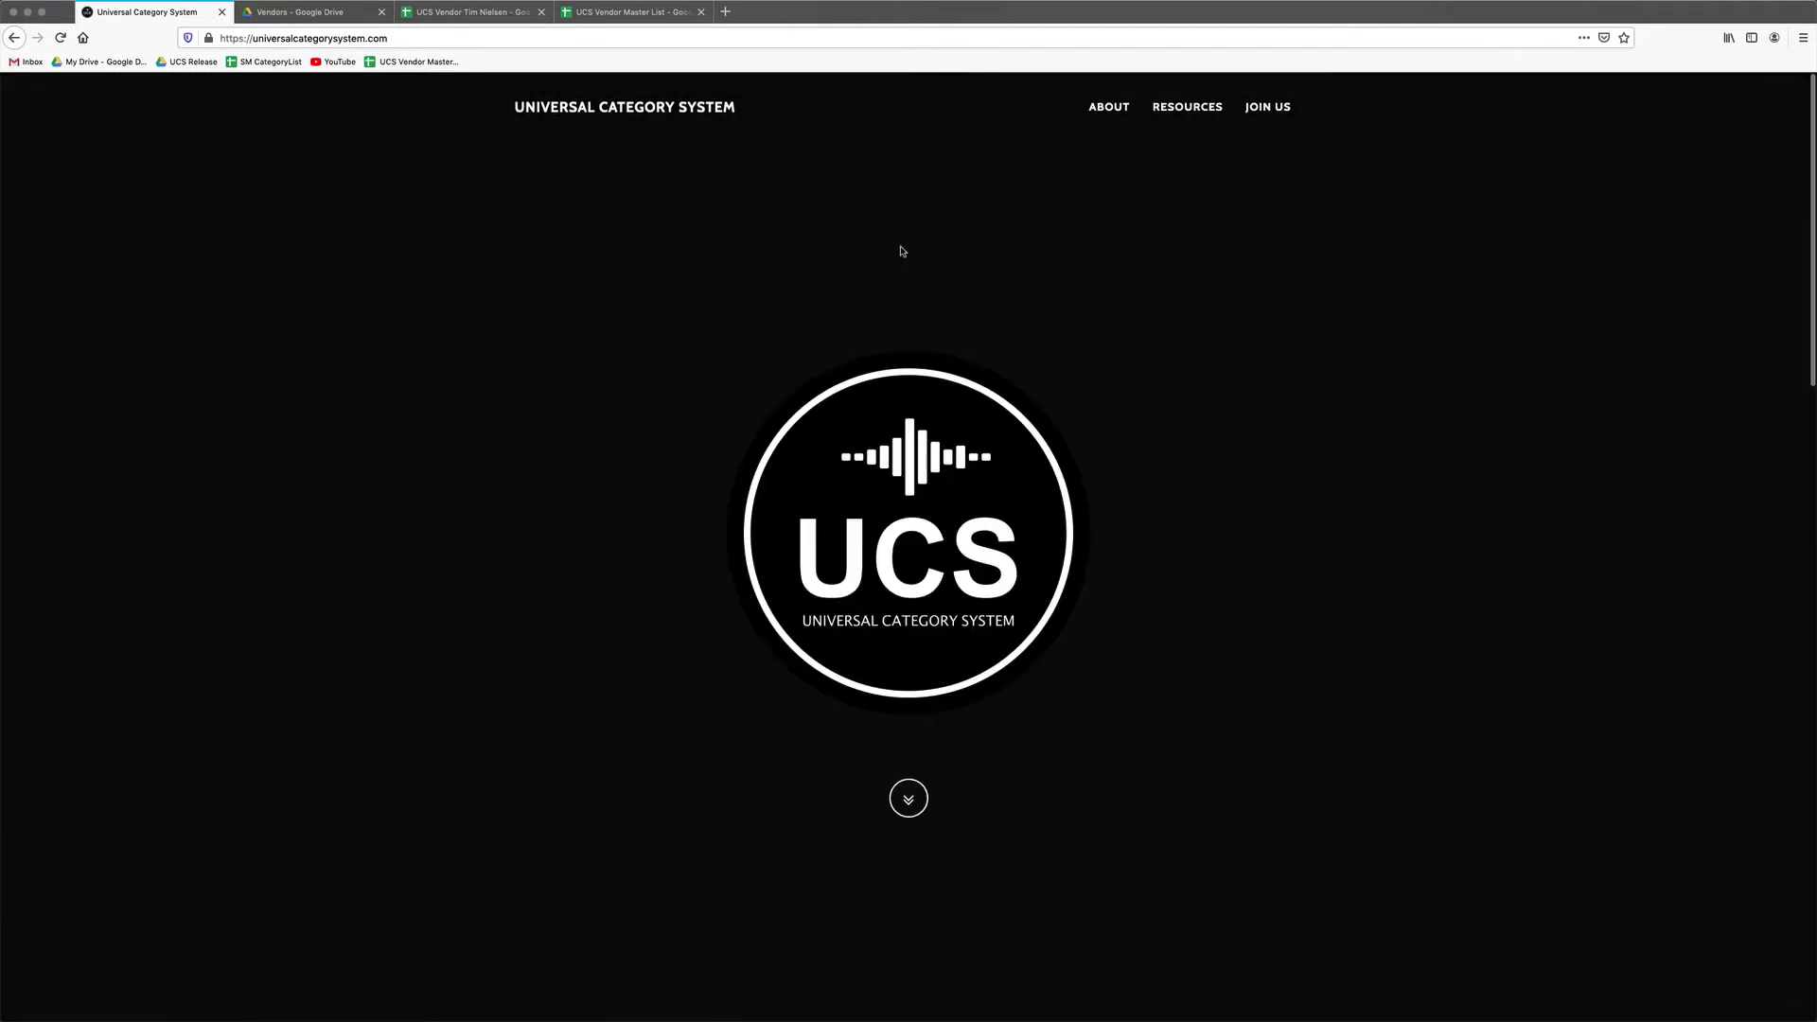
{"action": "scroll", "coordinate": [911, 244], "scroll_direction": "down", "scroll_amount": 10}
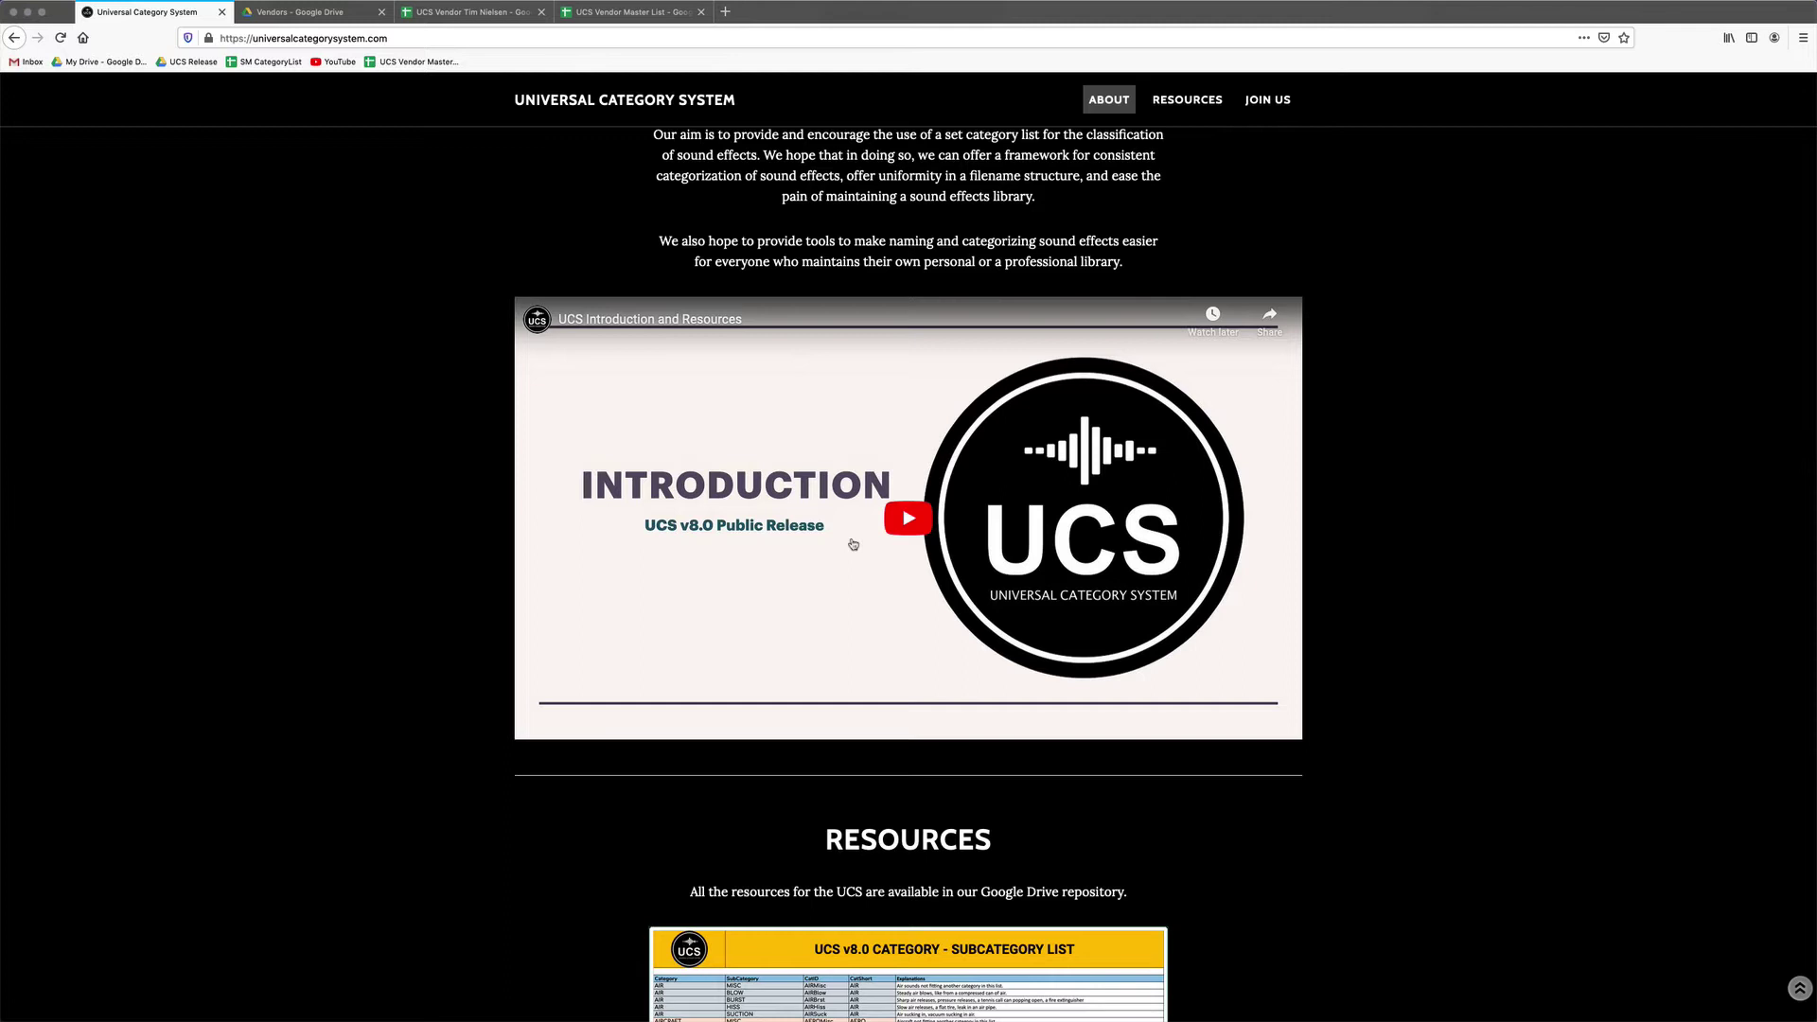
{"action": "scroll", "coordinate": [853, 545], "scroll_direction": "down", "scroll_amount": 5}
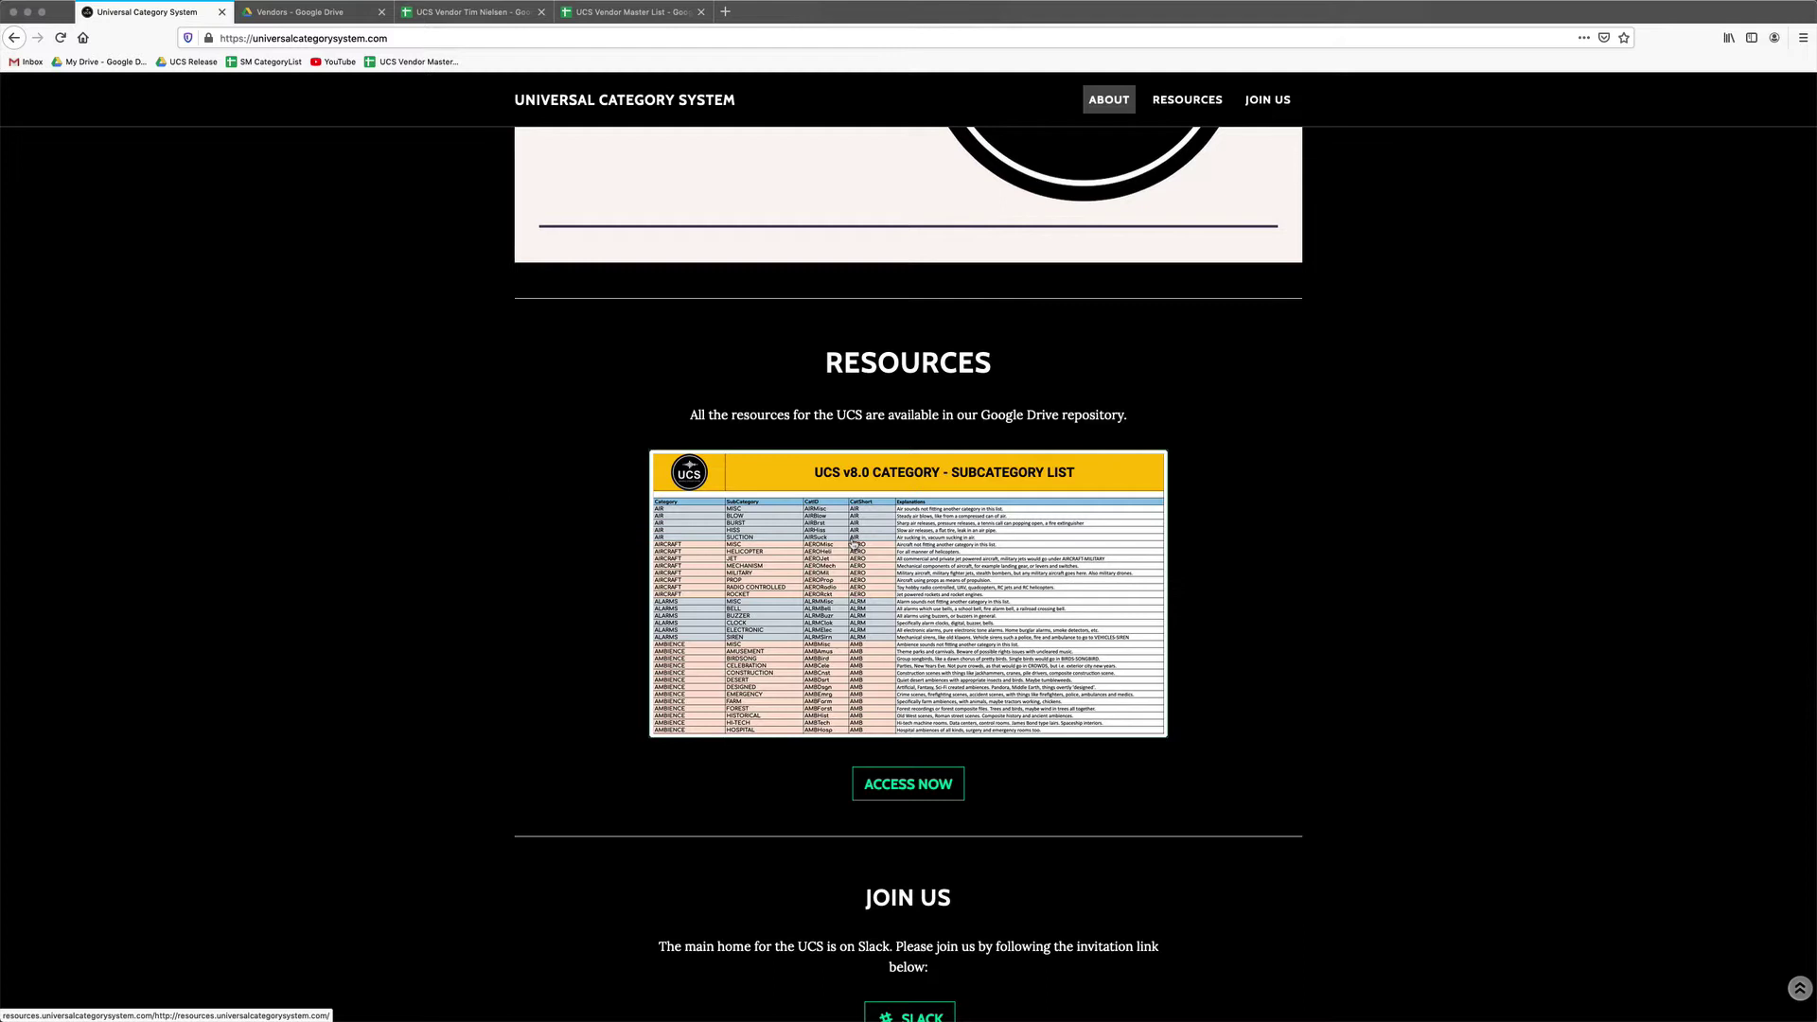
{"action": "left_click", "coordinate": [855, 546]}
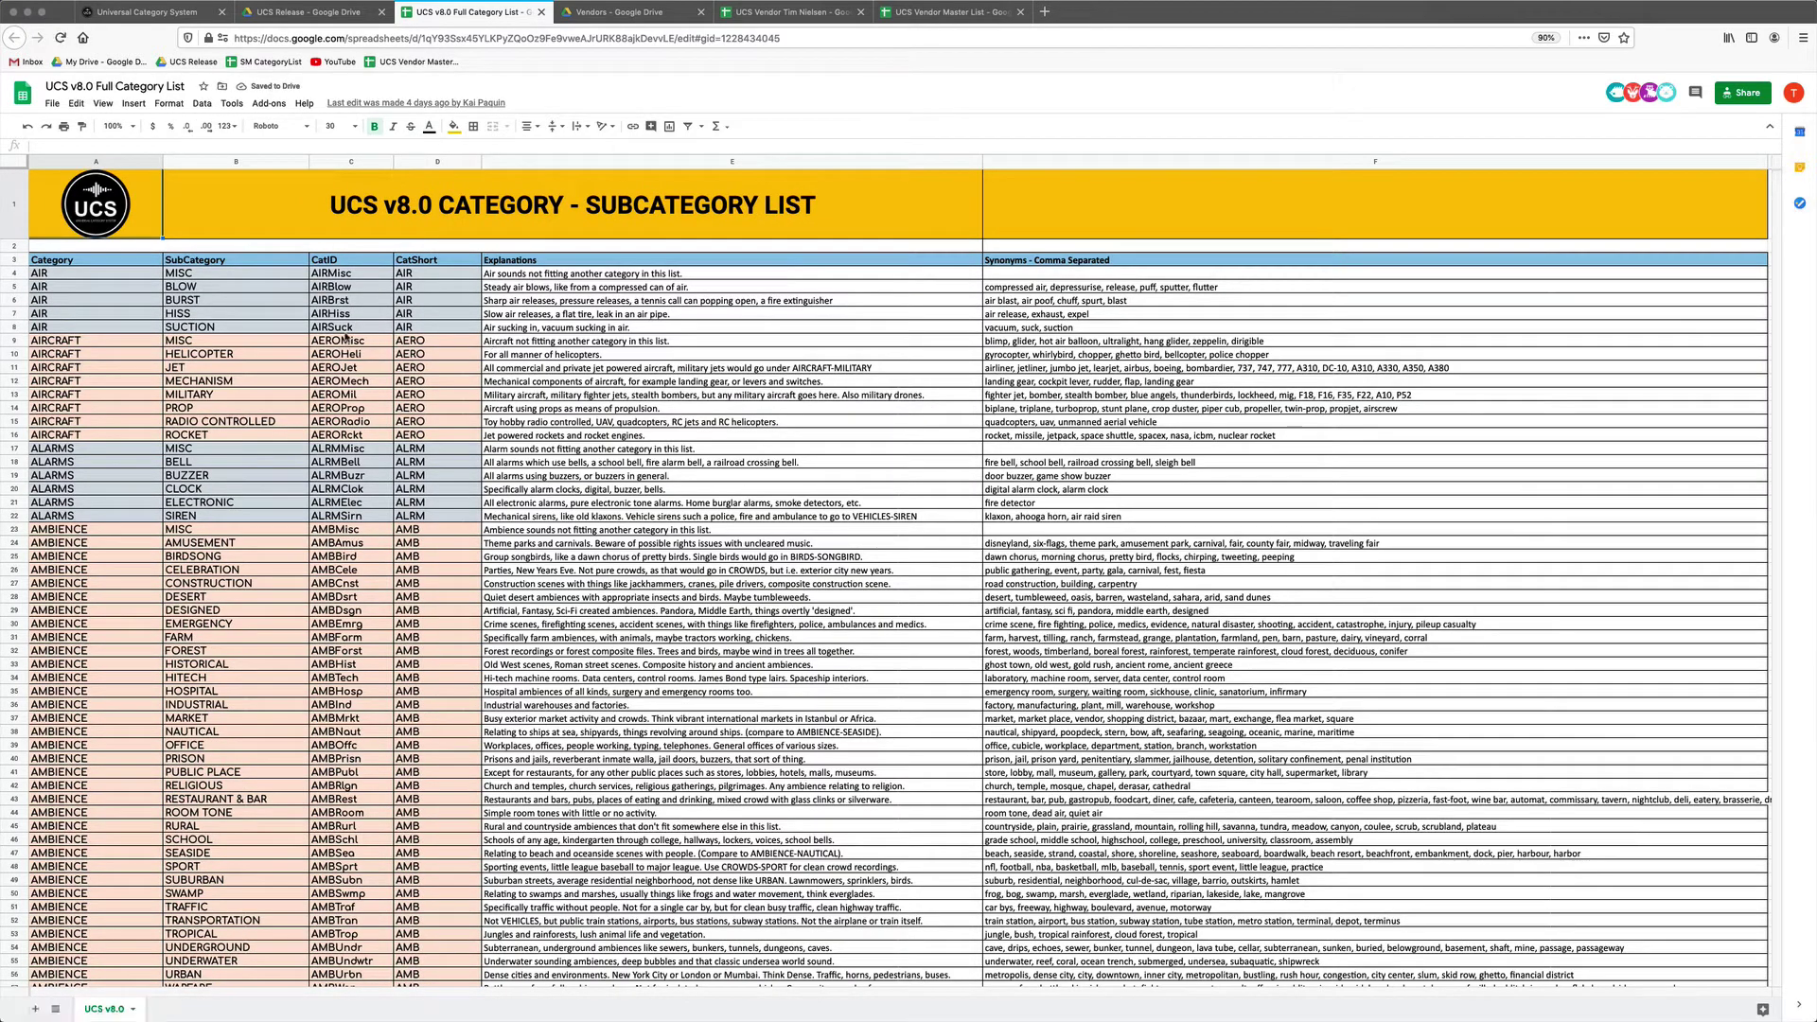
Zoom the UCS v8.0 Full Category List to 150% and scroll down through its categories.
{"action": "left_click", "coordinate": [117, 126]}
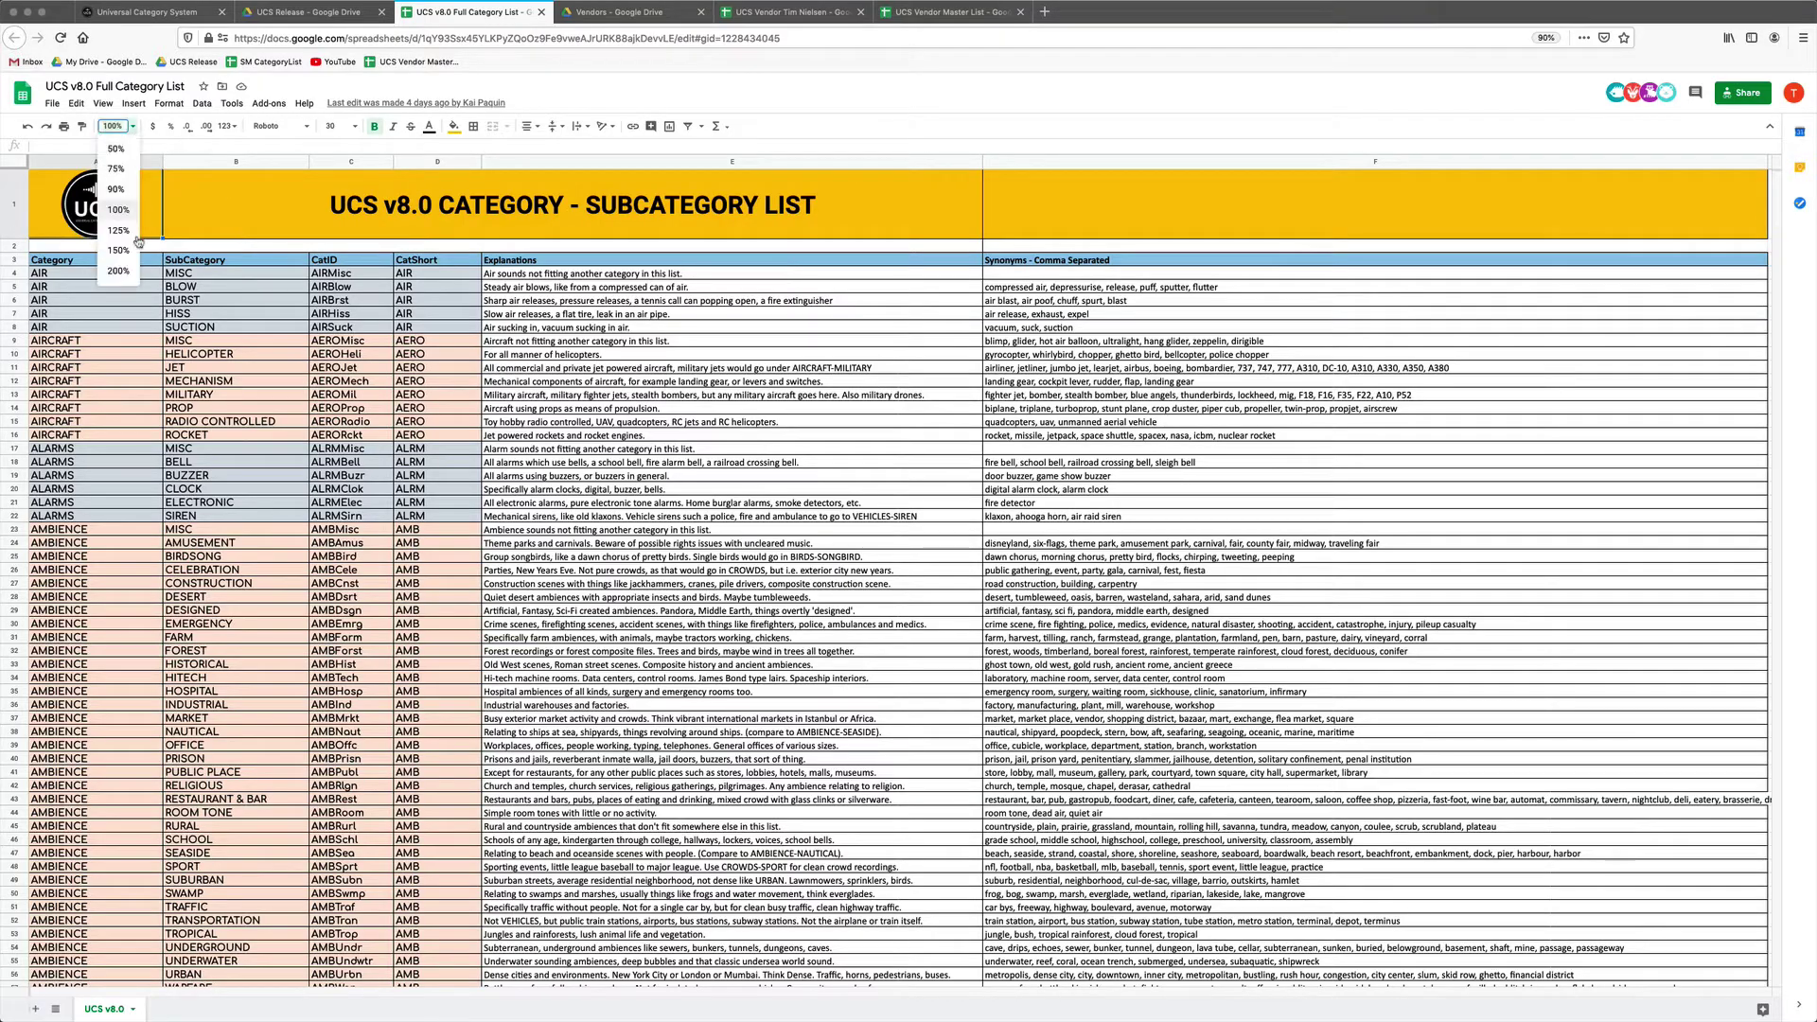
{"action": "left_click", "coordinate": [119, 250]}
{"action": "scroll", "coordinate": [274, 402], "scroll_direction": "down", "scroll_amount": 10}
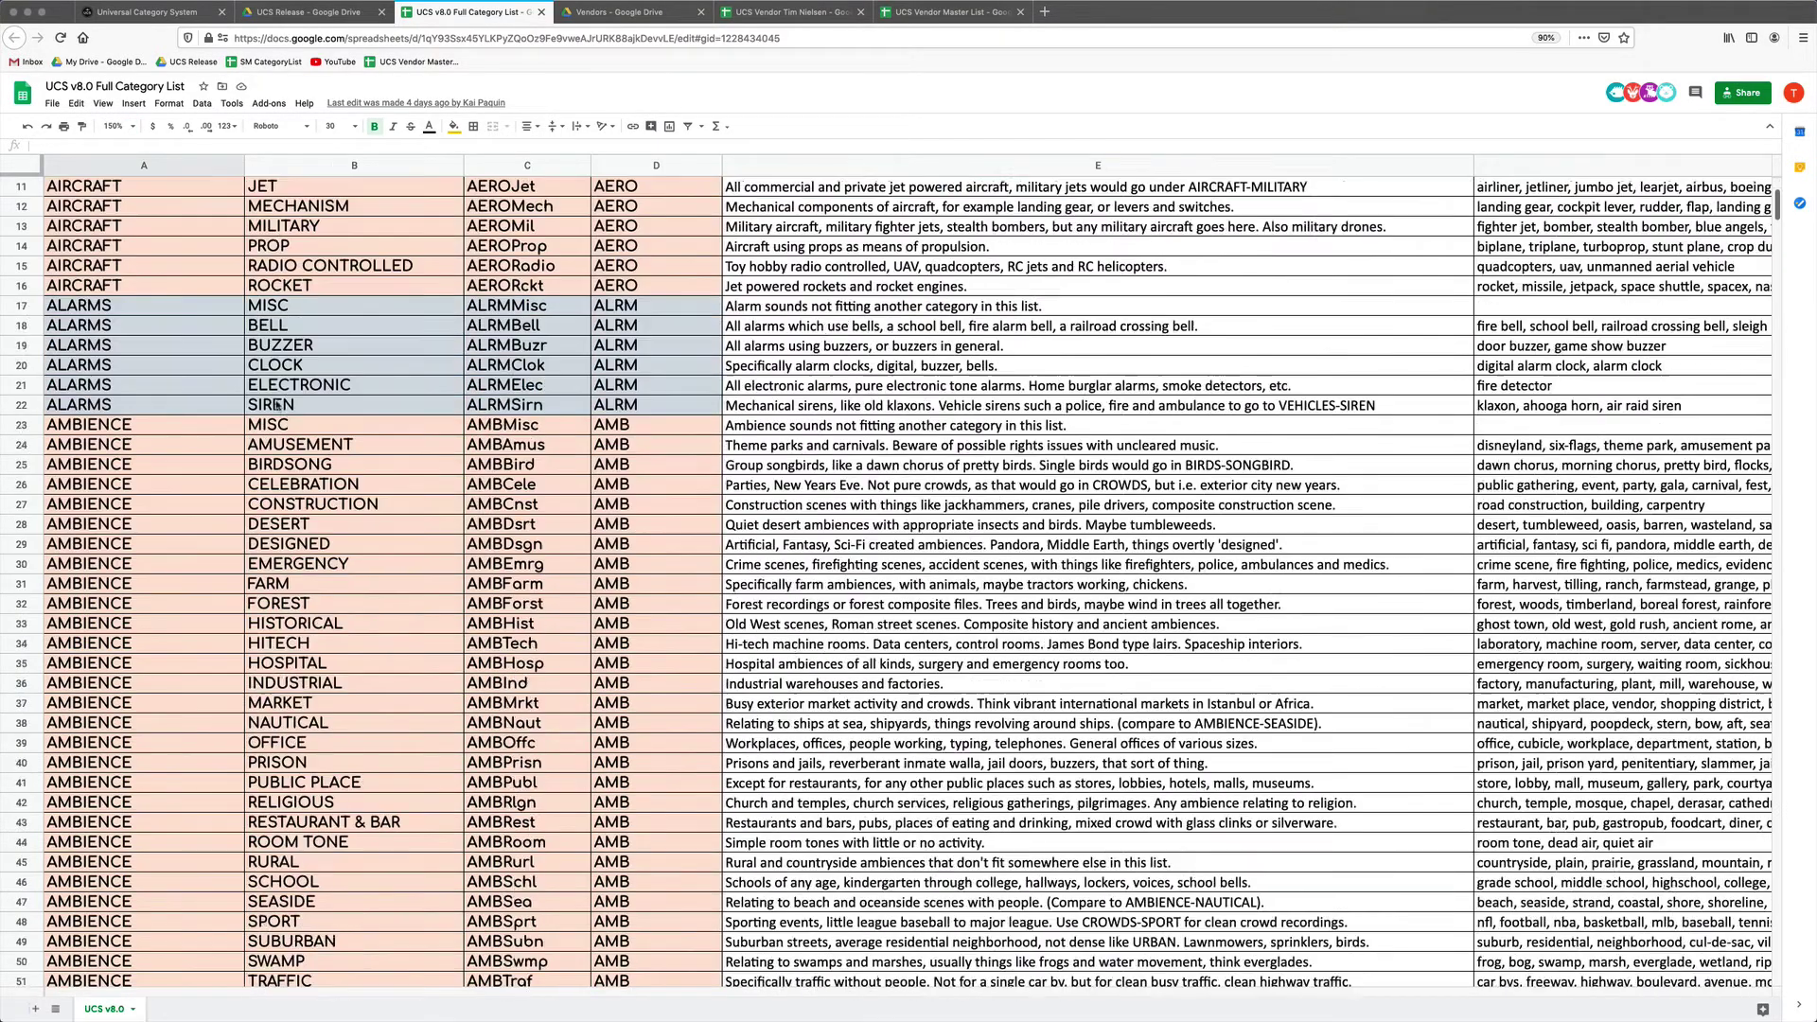
{"action": "scroll", "coordinate": [275, 404], "scroll_direction": "down", "scroll_amount": 10}
{"action": "scroll", "coordinate": [275, 404], "scroll_direction": "right", "scroll_amount": 5}
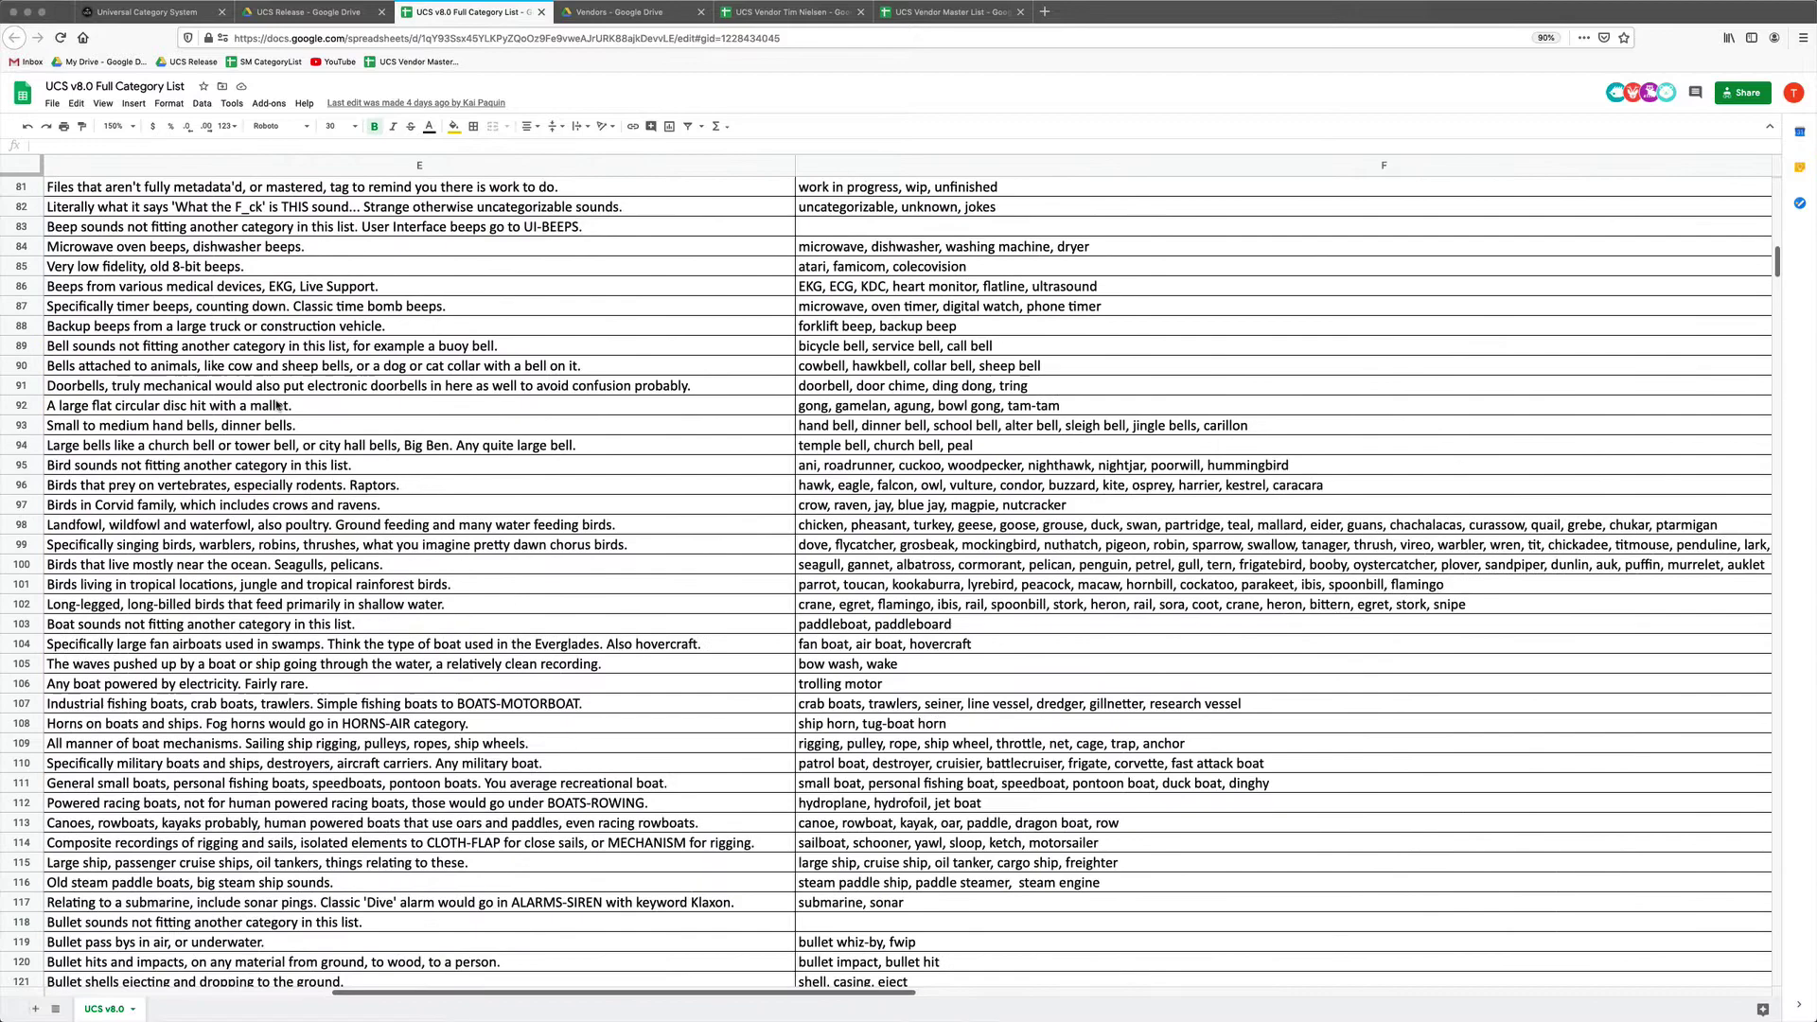
{"action": "scroll", "coordinate": [274, 404], "scroll_direction": "left", "scroll_amount": 8}
{"action": "scroll", "coordinate": [277, 404], "scroll_direction": "down", "scroll_amount": 15}
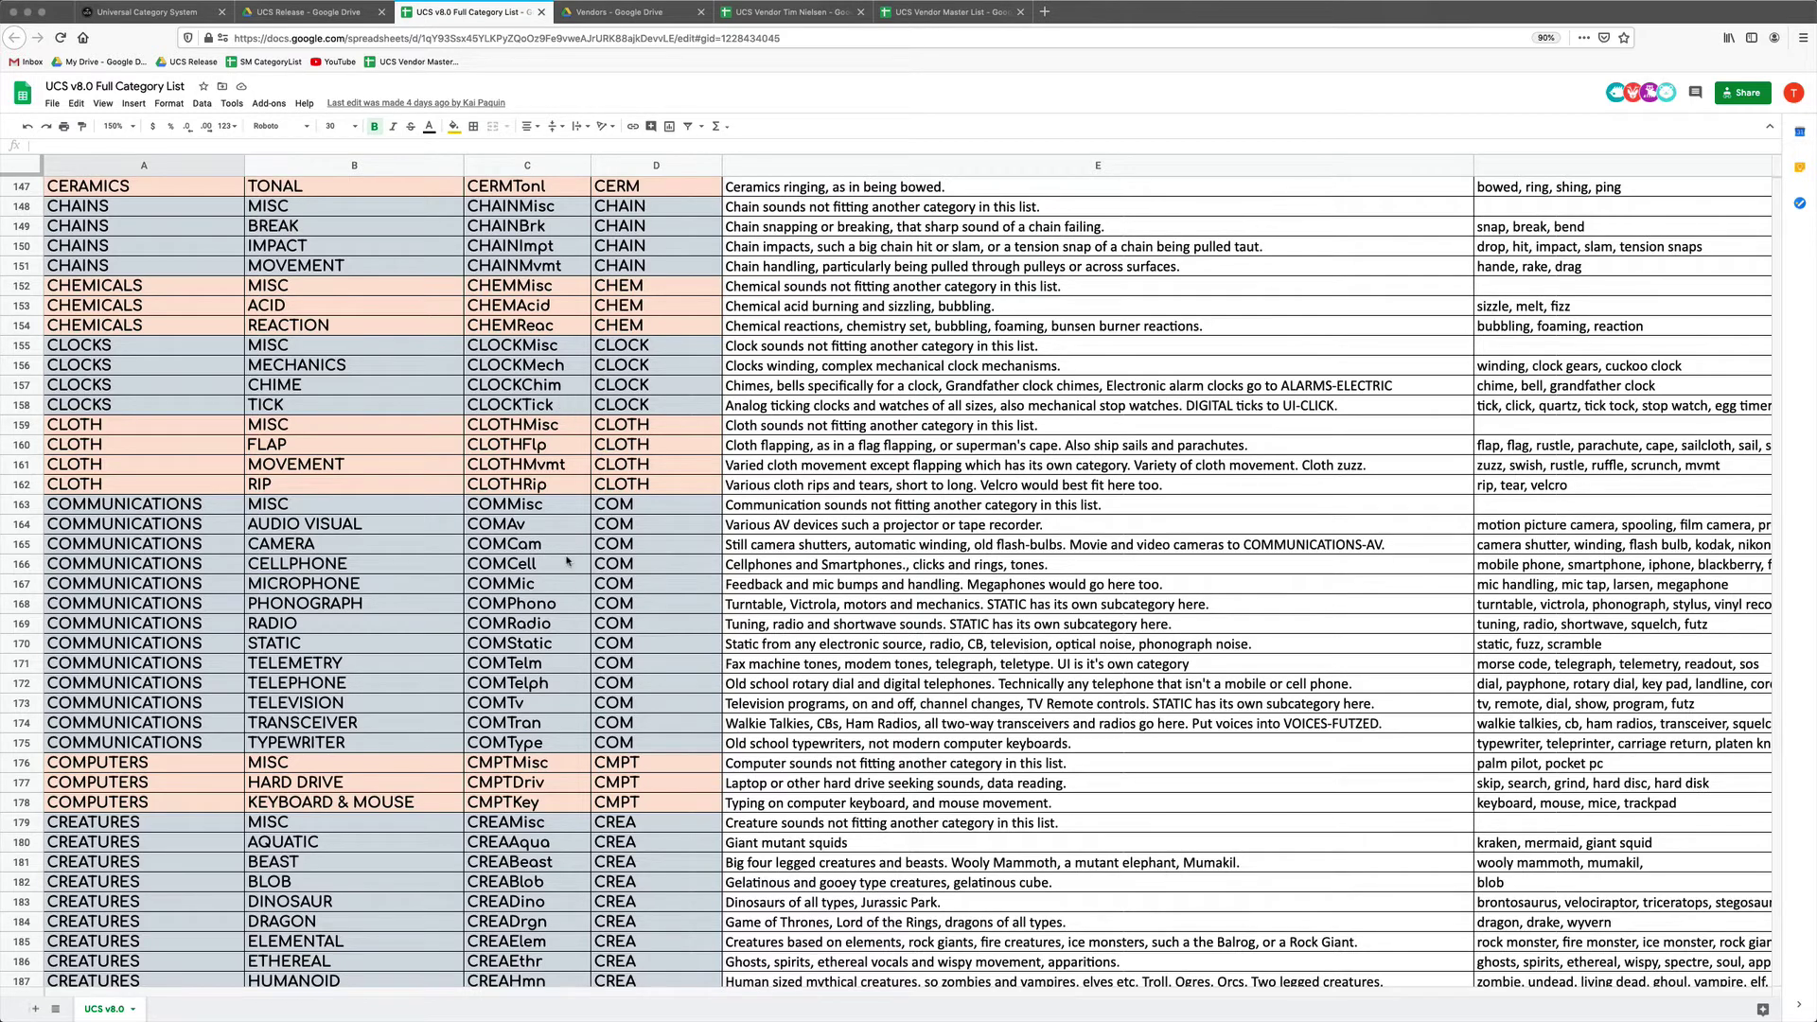
{"action": "scroll", "coordinate": [567, 562], "scroll_direction": "down", "scroll_amount": 4}
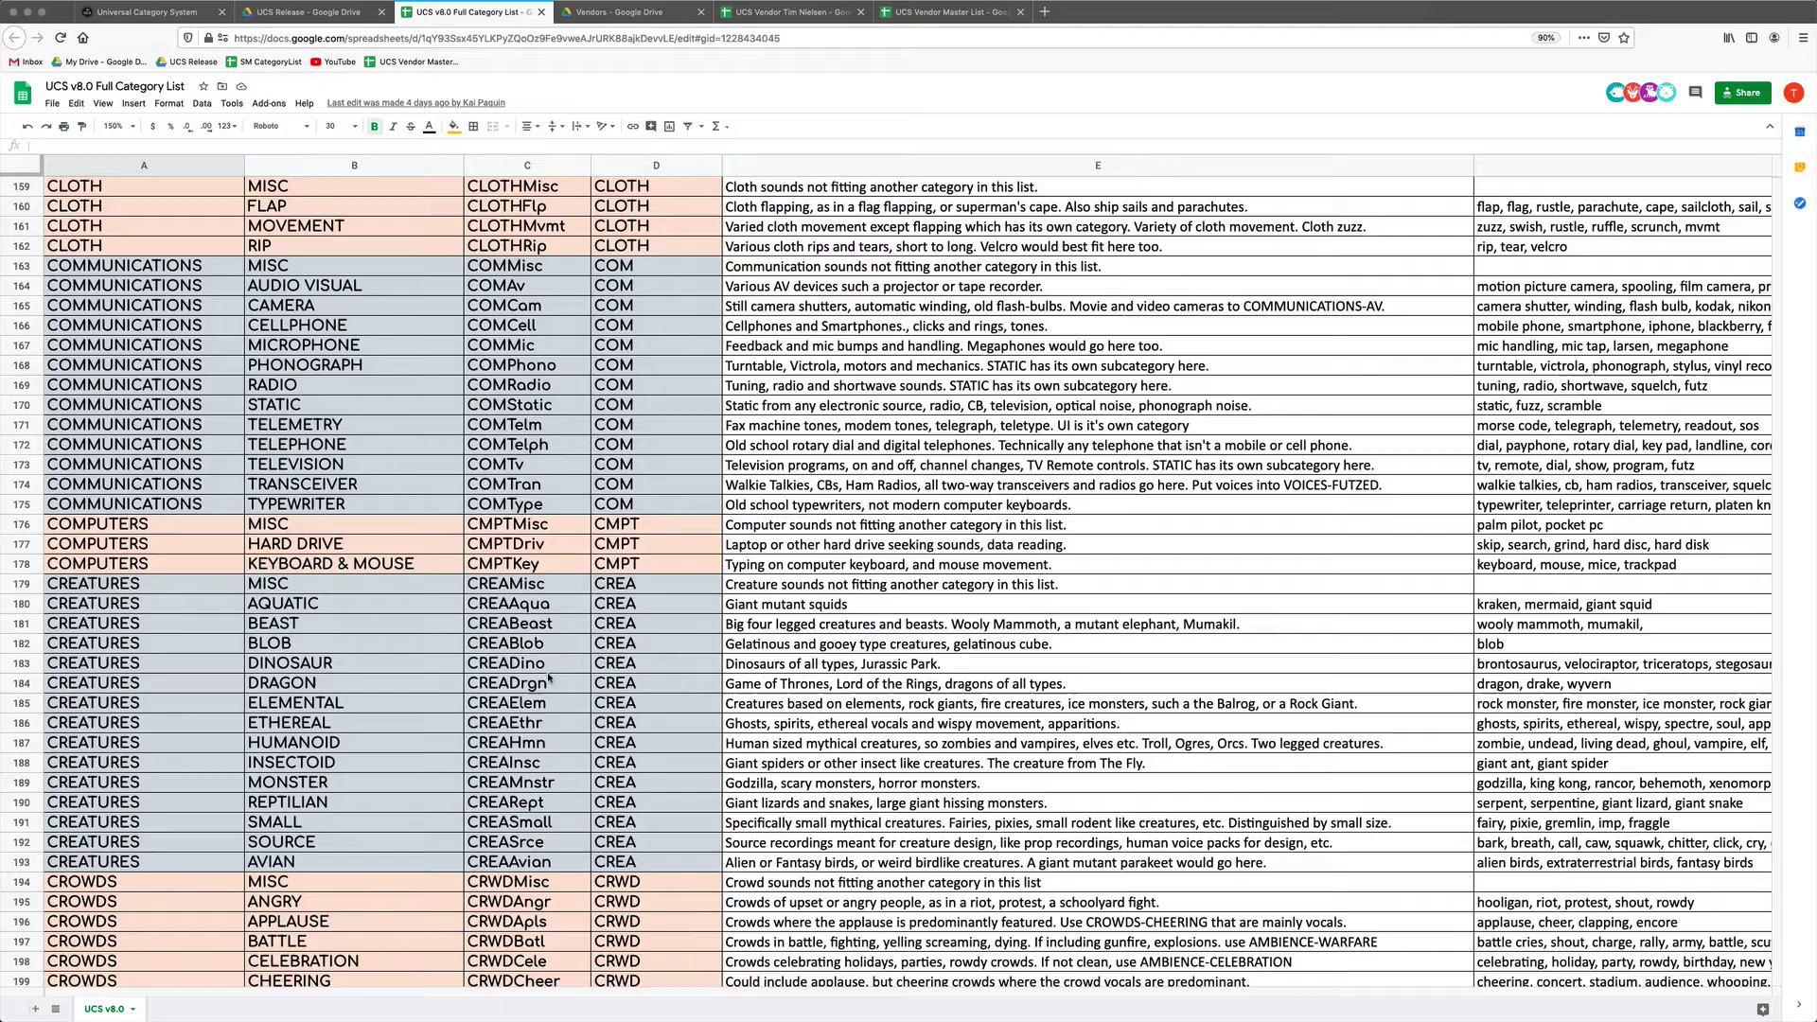
{"action": "scroll", "coordinate": [567, 561], "scroll_direction": "up", "scroll_amount": 20}
Scroll back up to the AIR, AIRCRAFT, ALARMS and AMBIENCE rows at the top of the list.
{"action": "scroll", "coordinate": [548, 677], "scroll_direction": "up", "scroll_amount": 20}
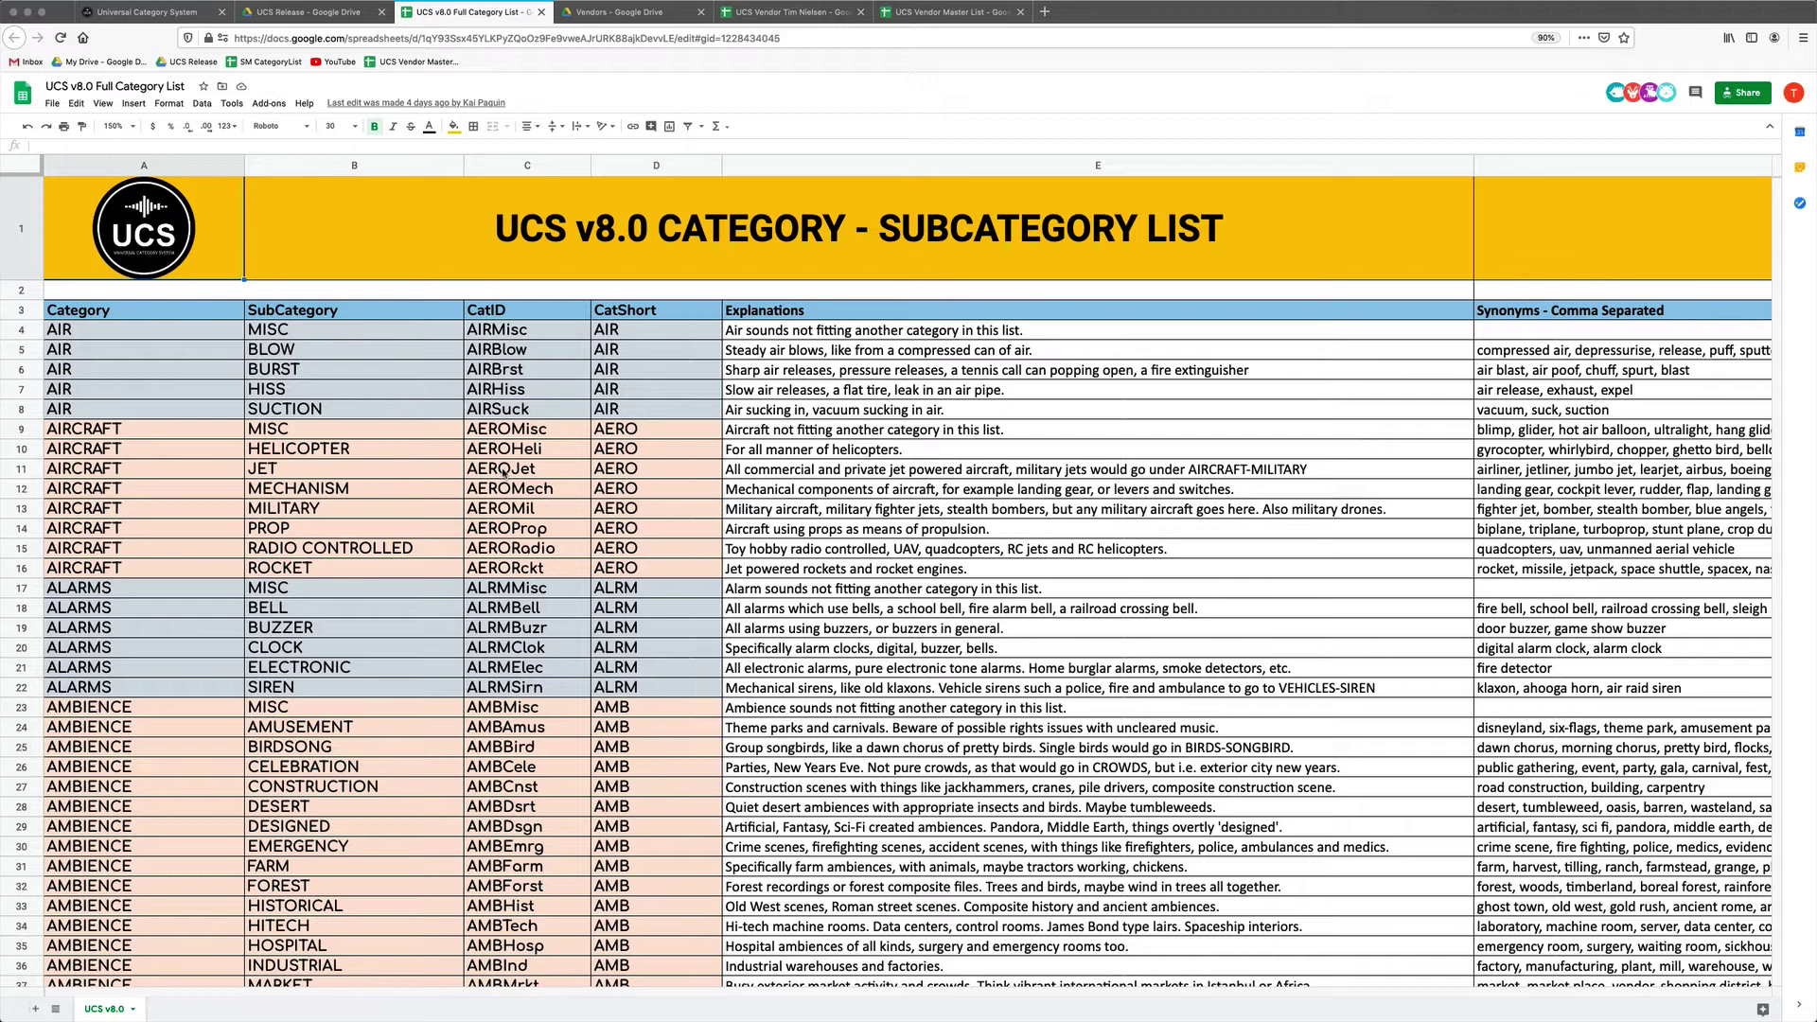
Back in the UCS Release folder, browse the PNG logos inside Logos, then return to Logos.
{"action": "left_click", "coordinate": [305, 13]}
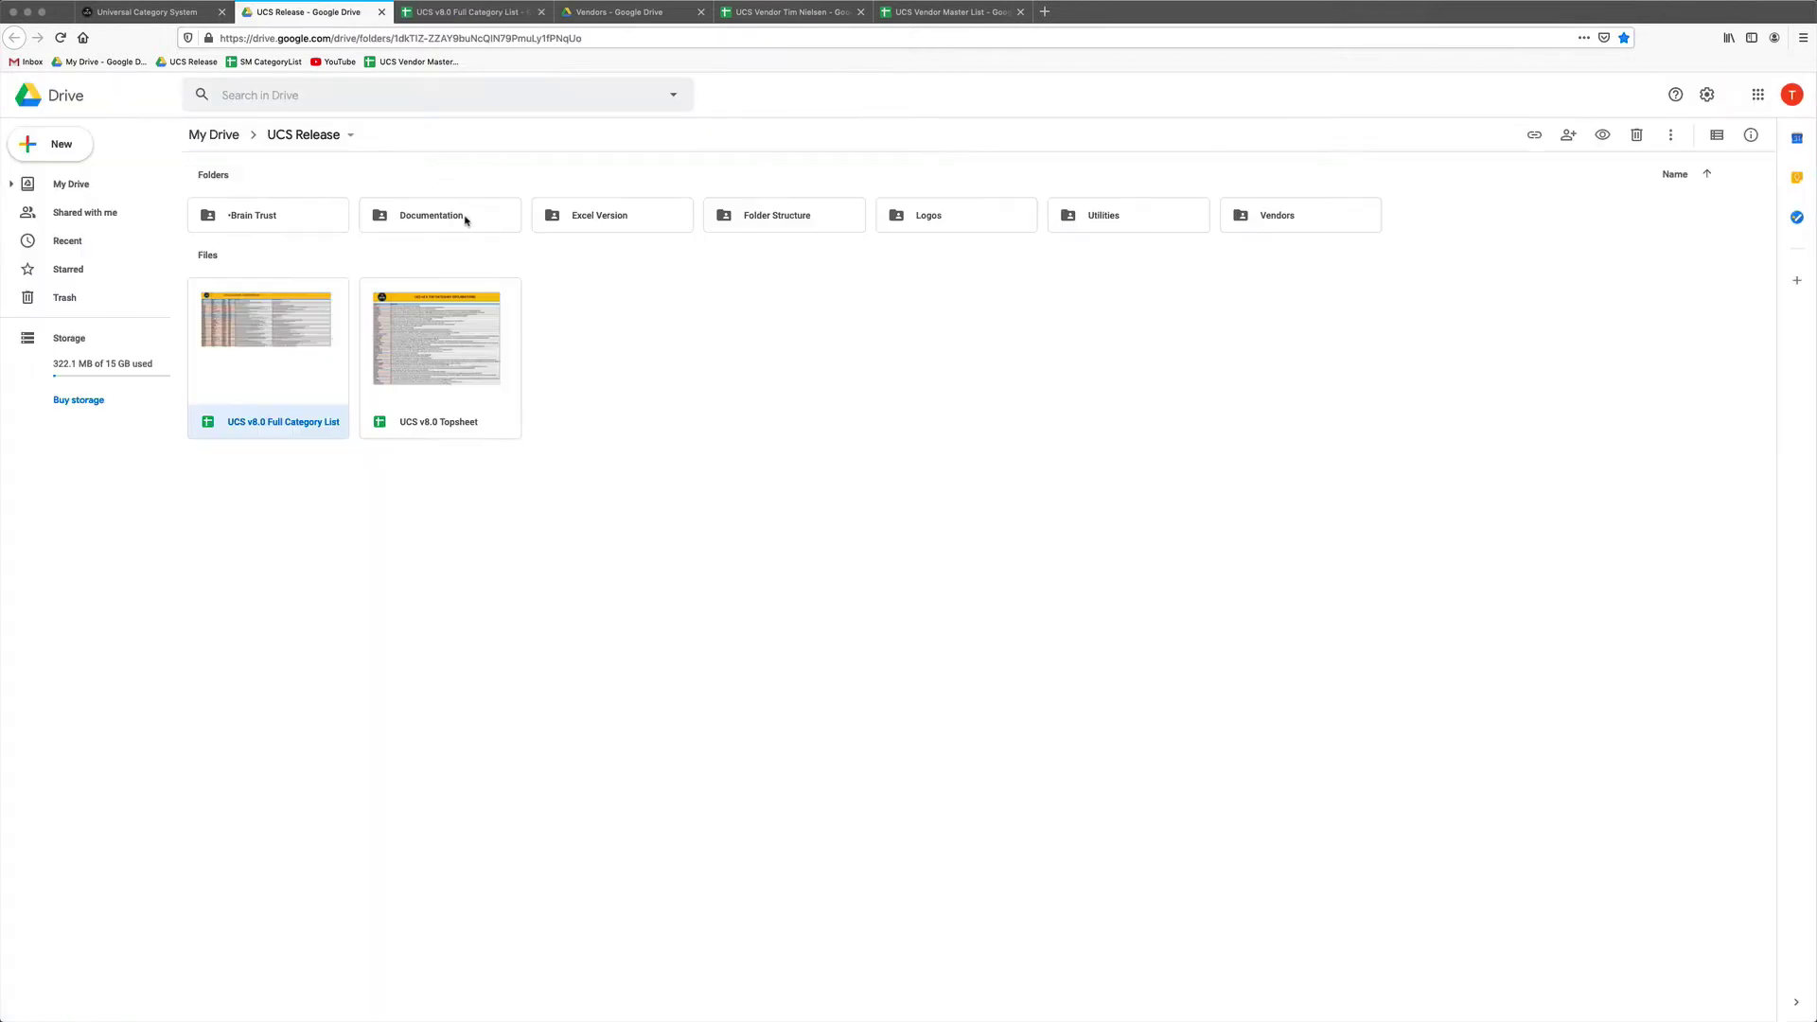
{"action": "double_click", "coordinate": [999, 219]}
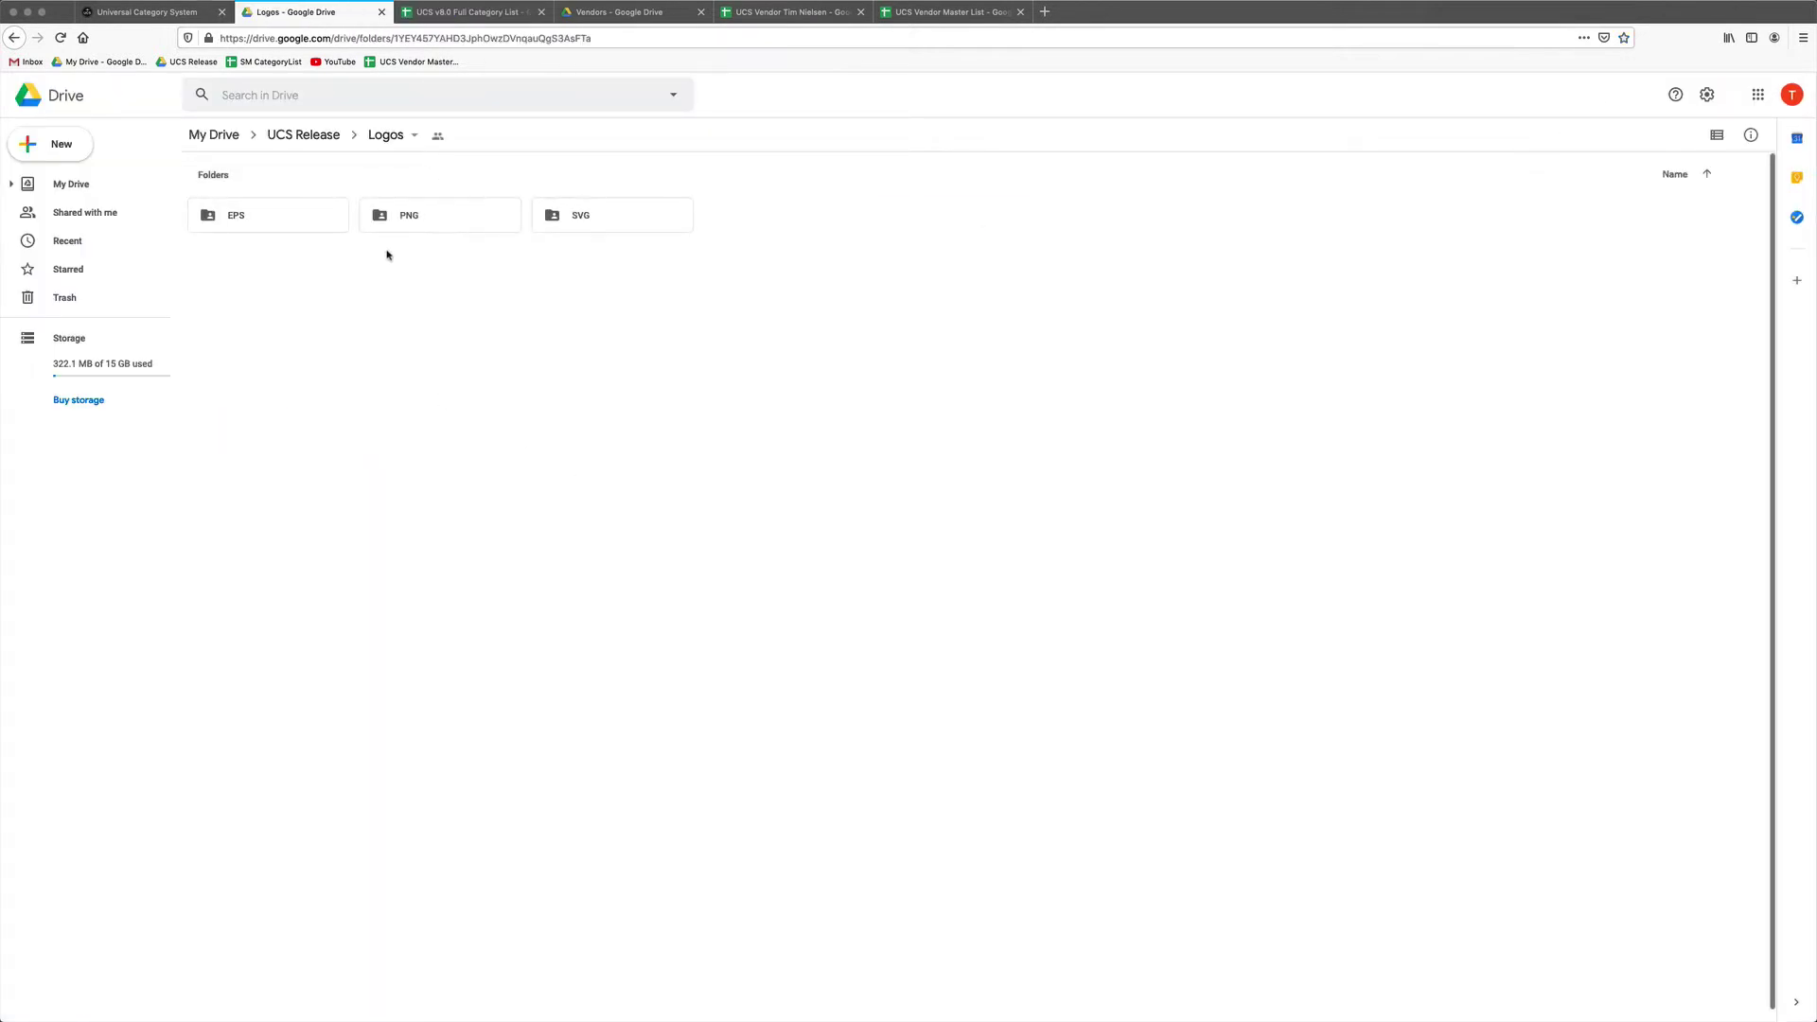
{"action": "double_click", "coordinate": [463, 223]}
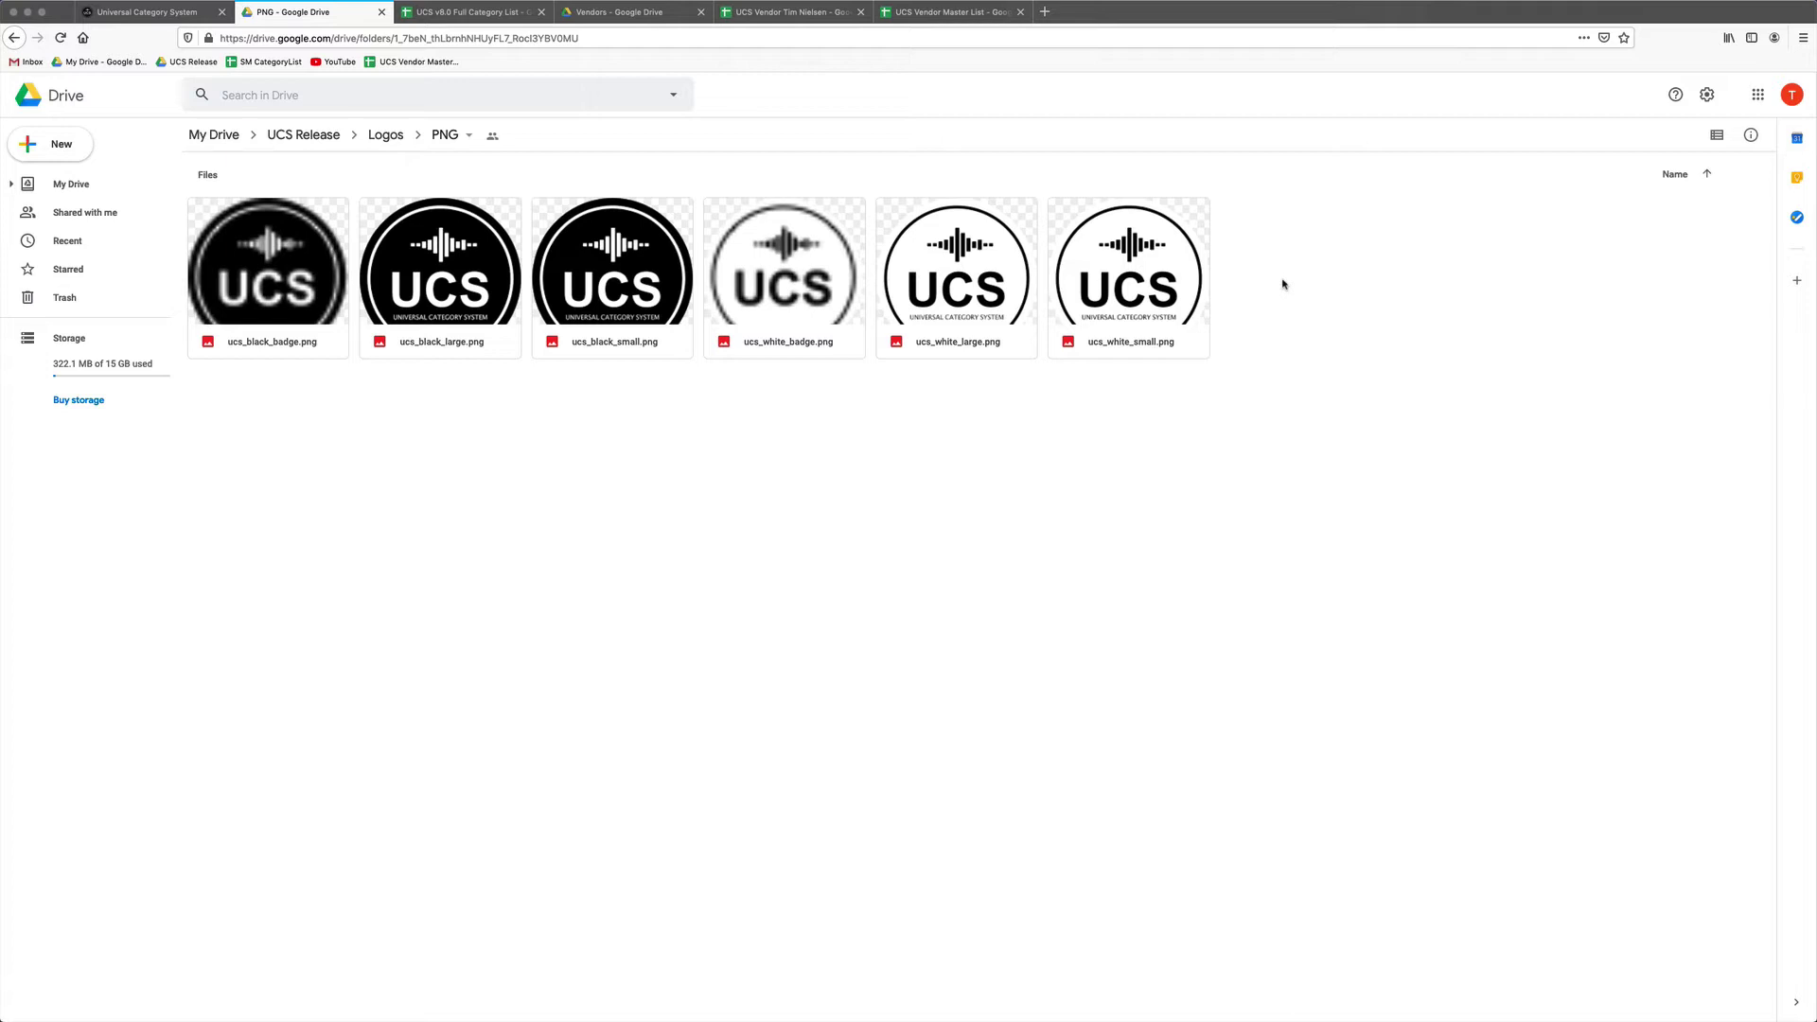
{"action": "left_click", "coordinate": [385, 136]}
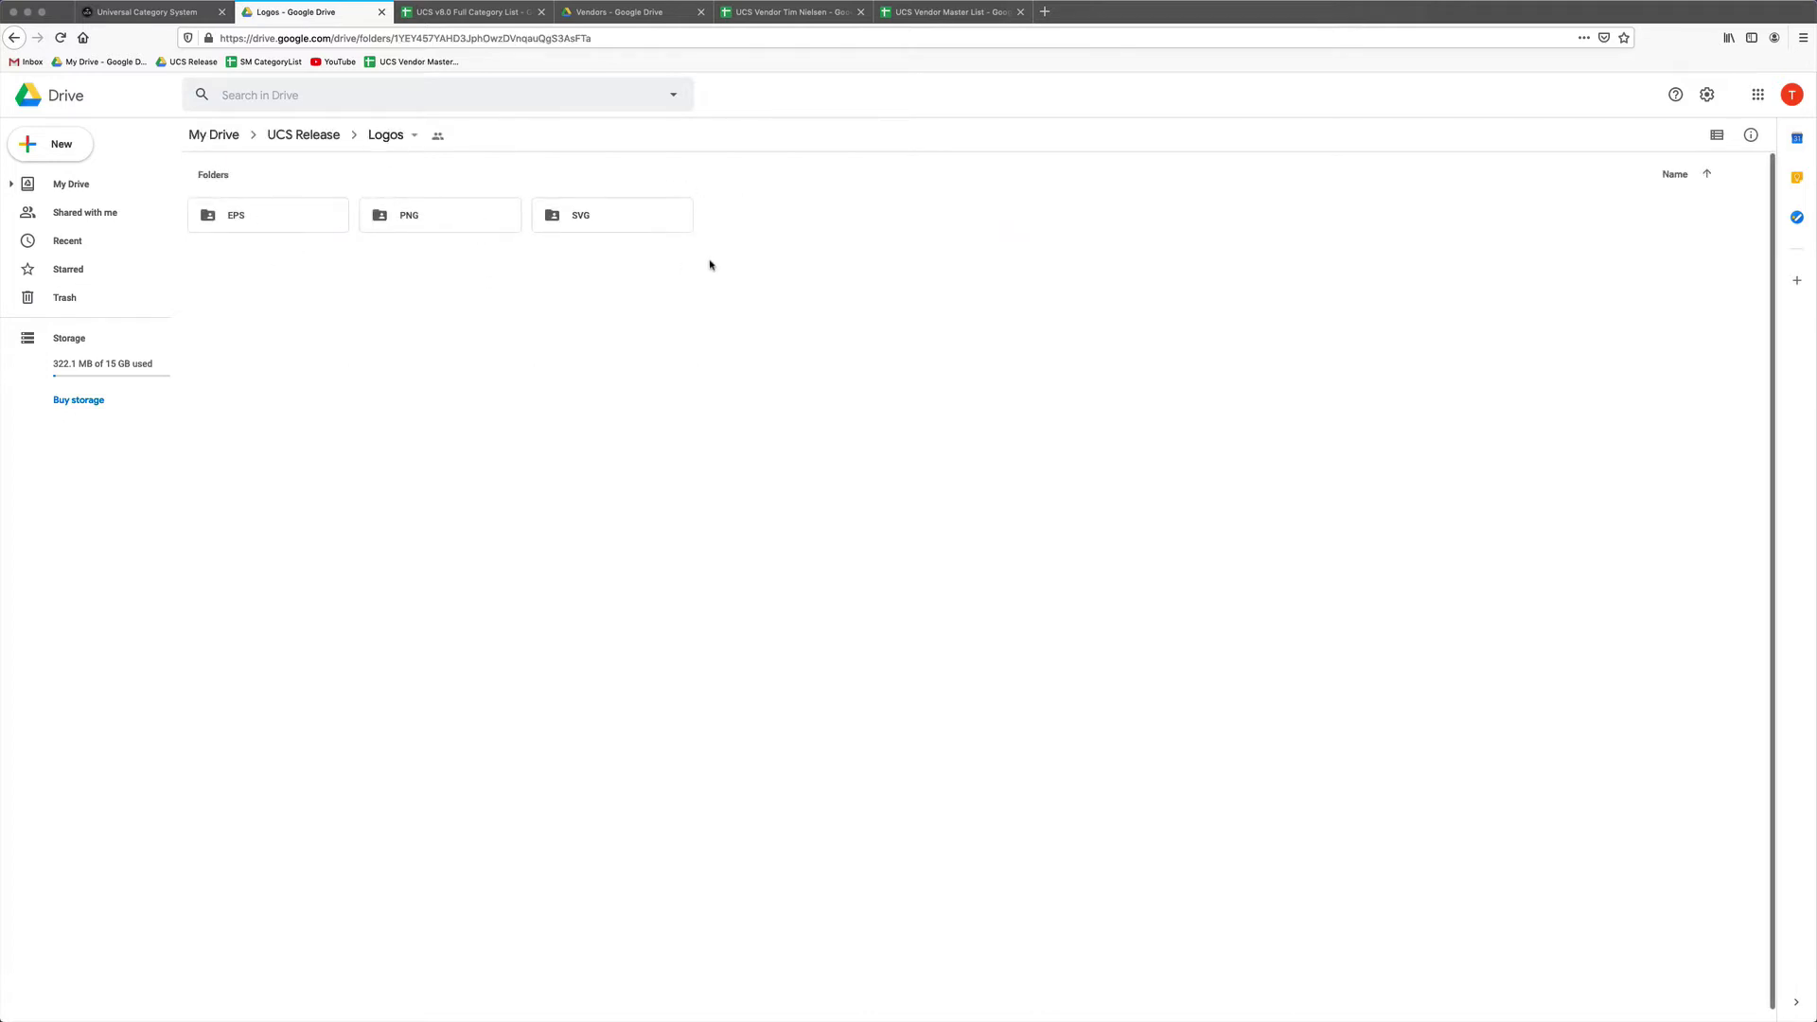
View the two SVG logo files, then go back to the UCS Release folder.
{"action": "double_click", "coordinate": [624, 216]}
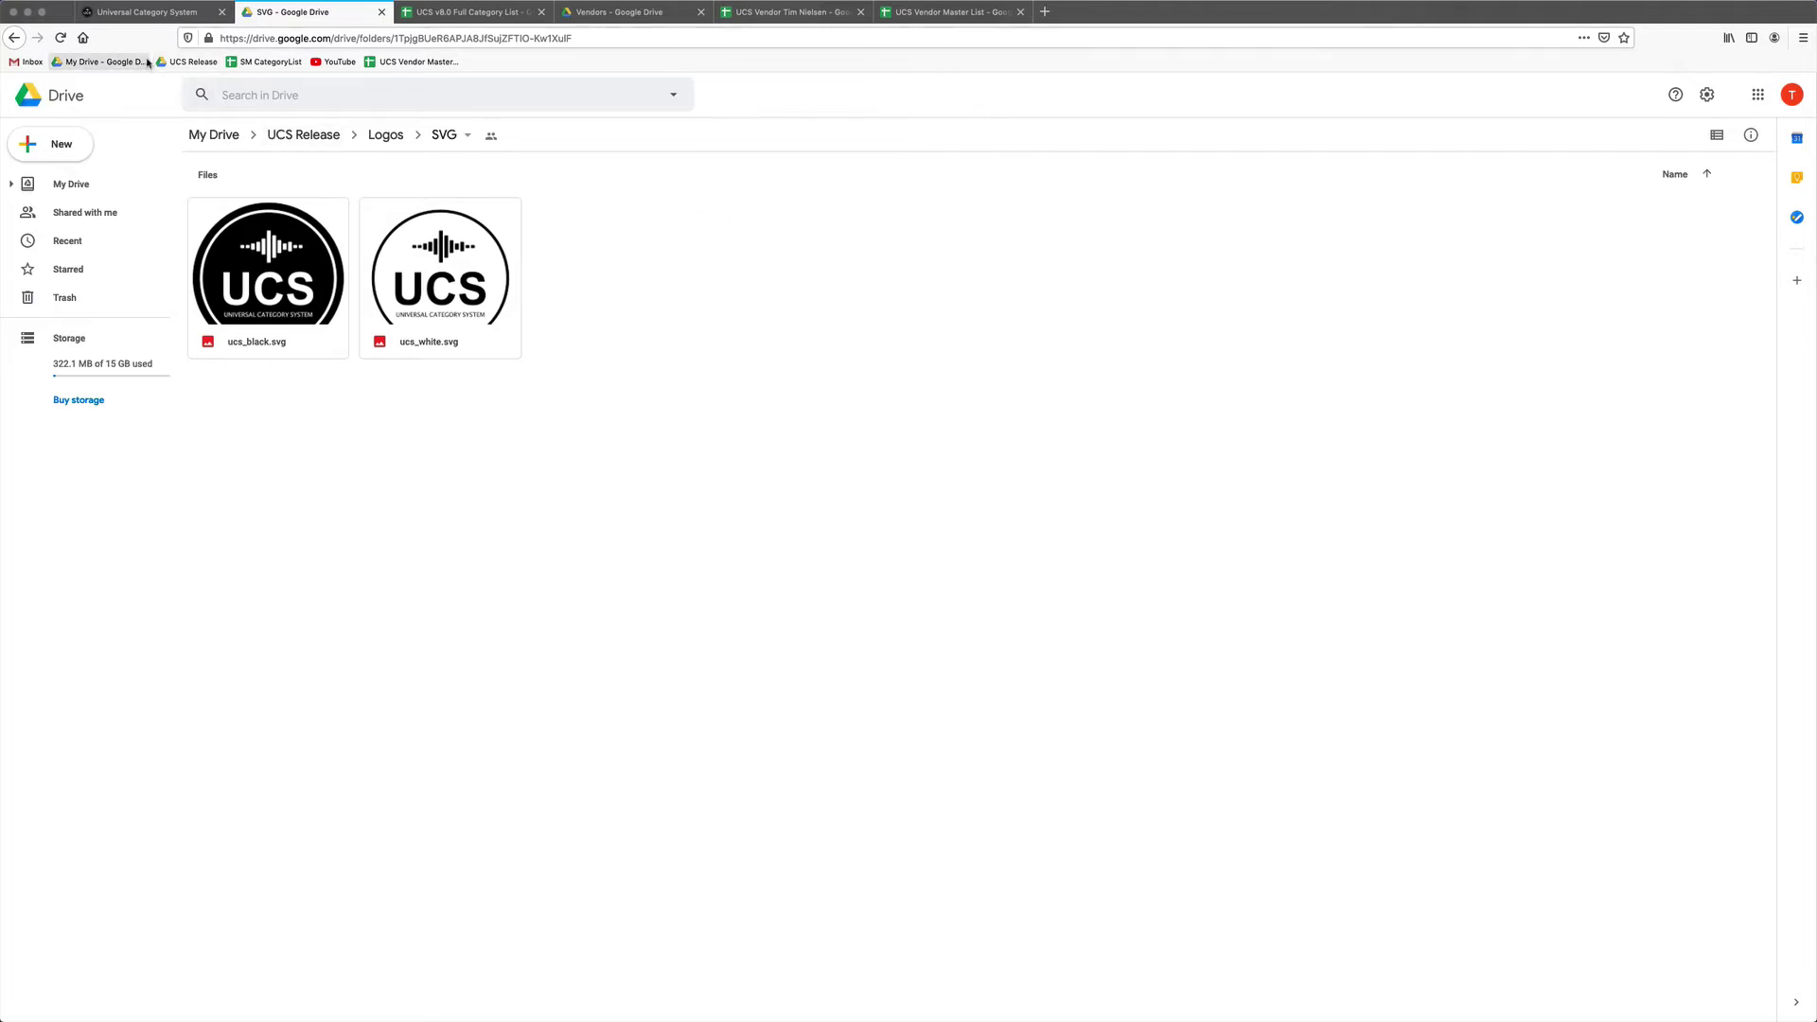
{"action": "left_click", "coordinate": [193, 62]}
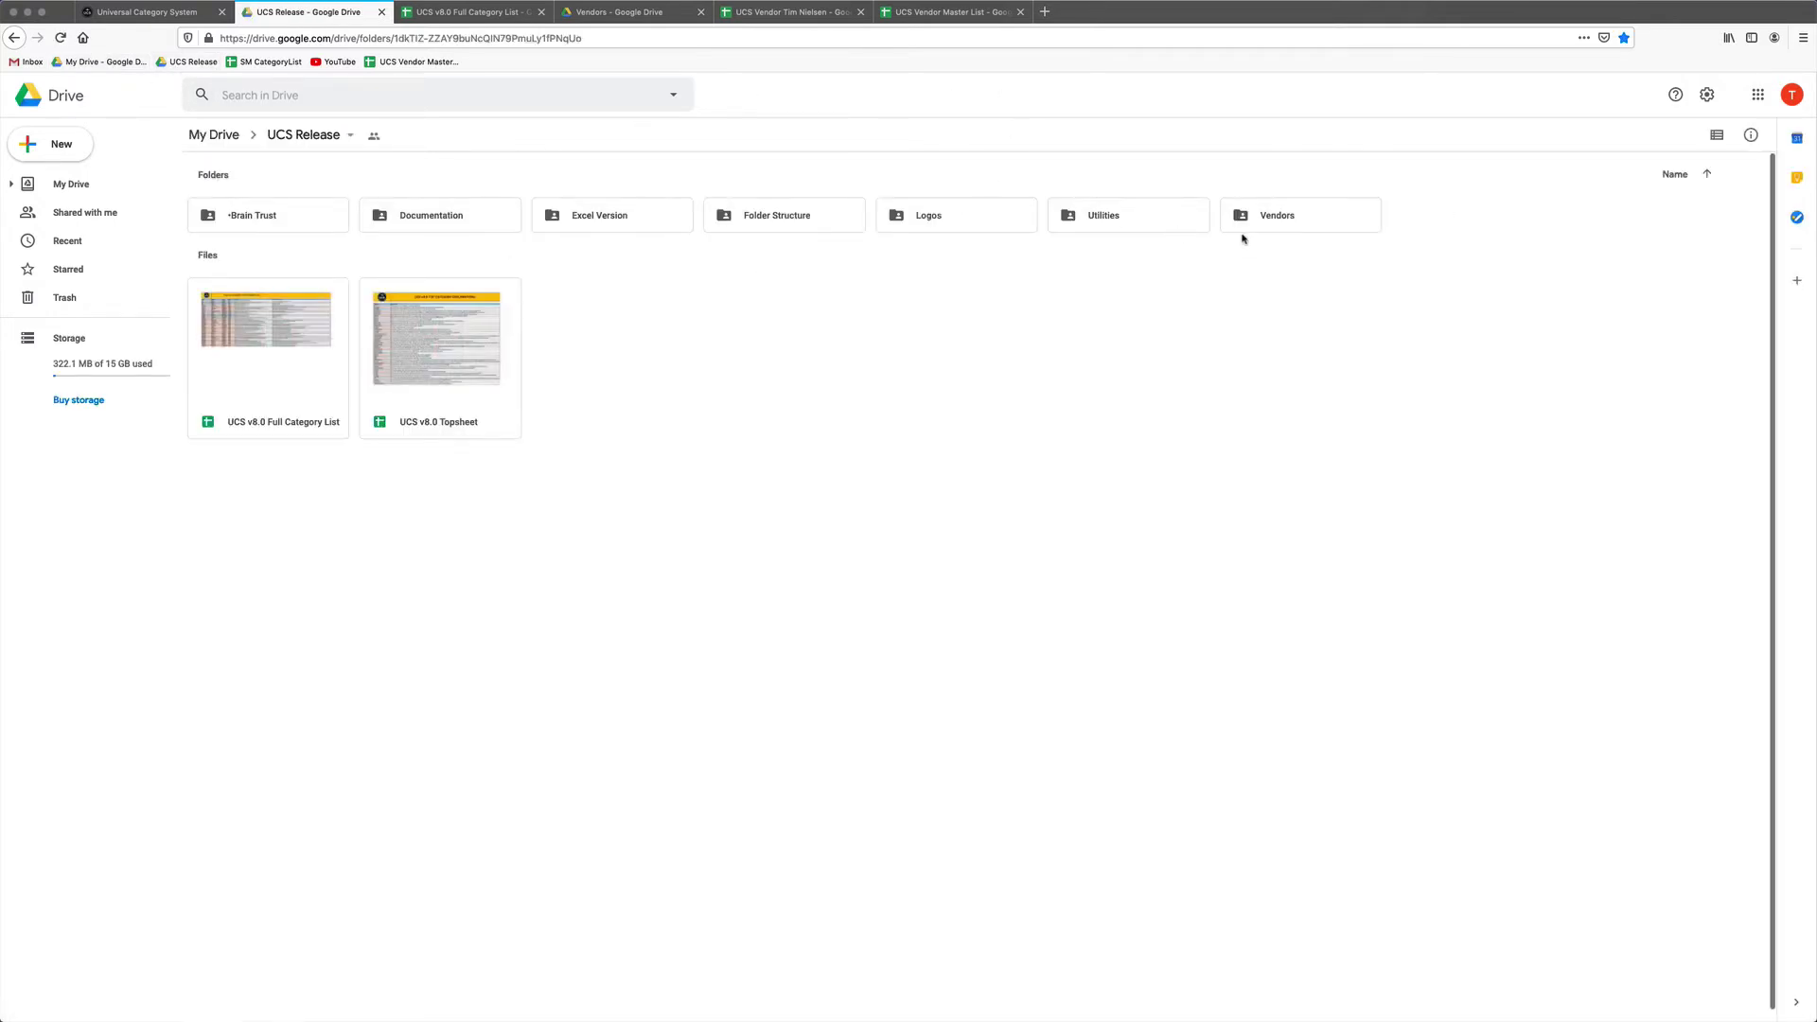
Open the Vendors folder and then the UCS Vendor Master List spreadsheet.
{"action": "double_click", "coordinate": [1288, 223]}
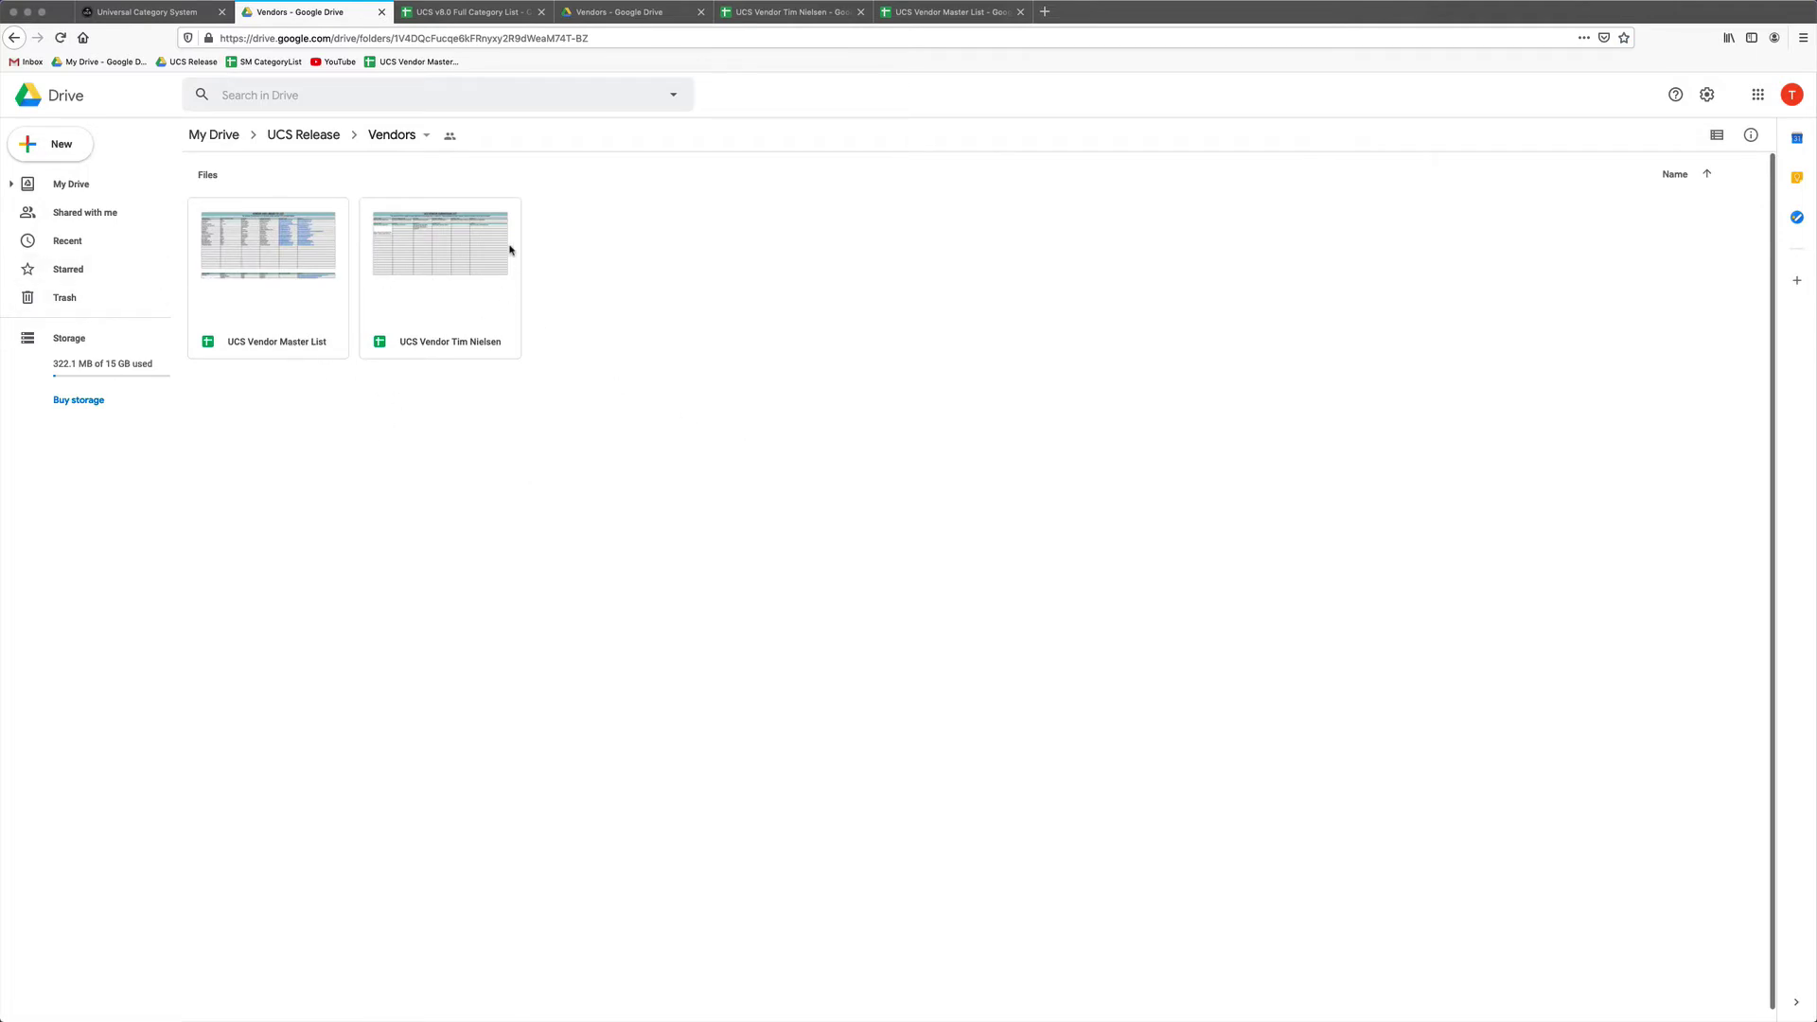
{"action": "left_click", "coordinate": [274, 269]}
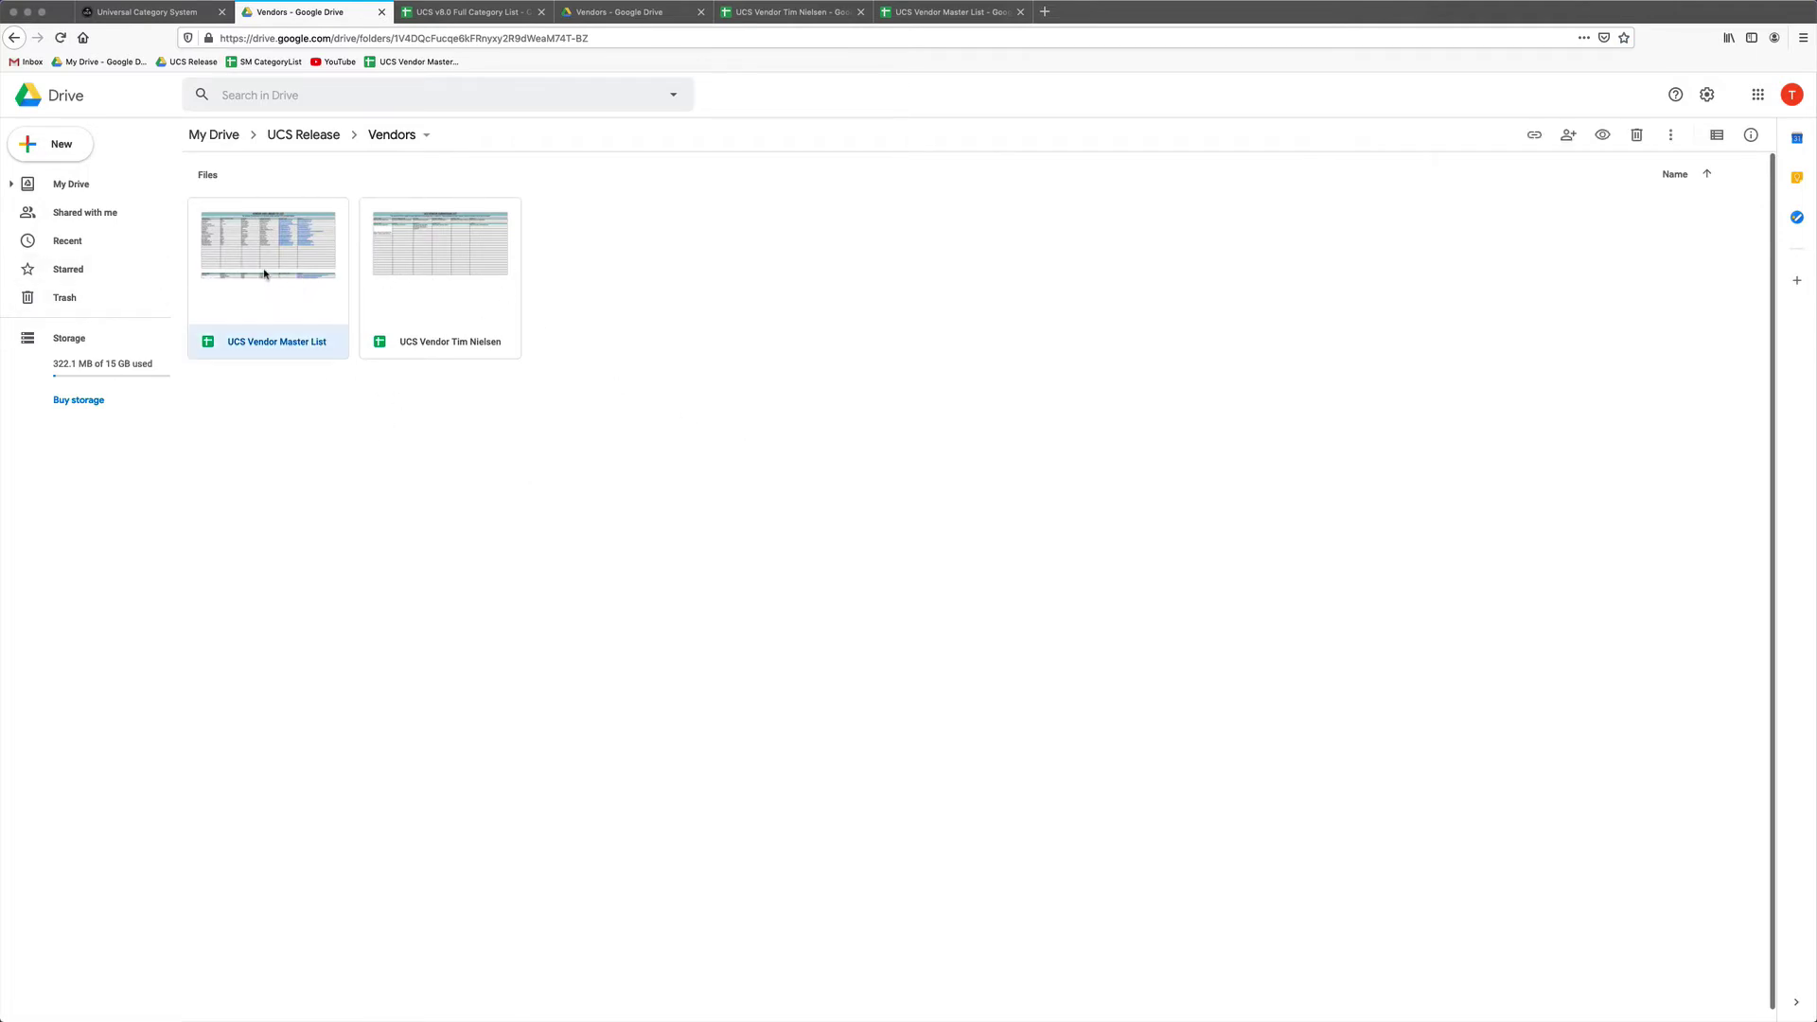
{"action": "double_click", "coordinate": [264, 274]}
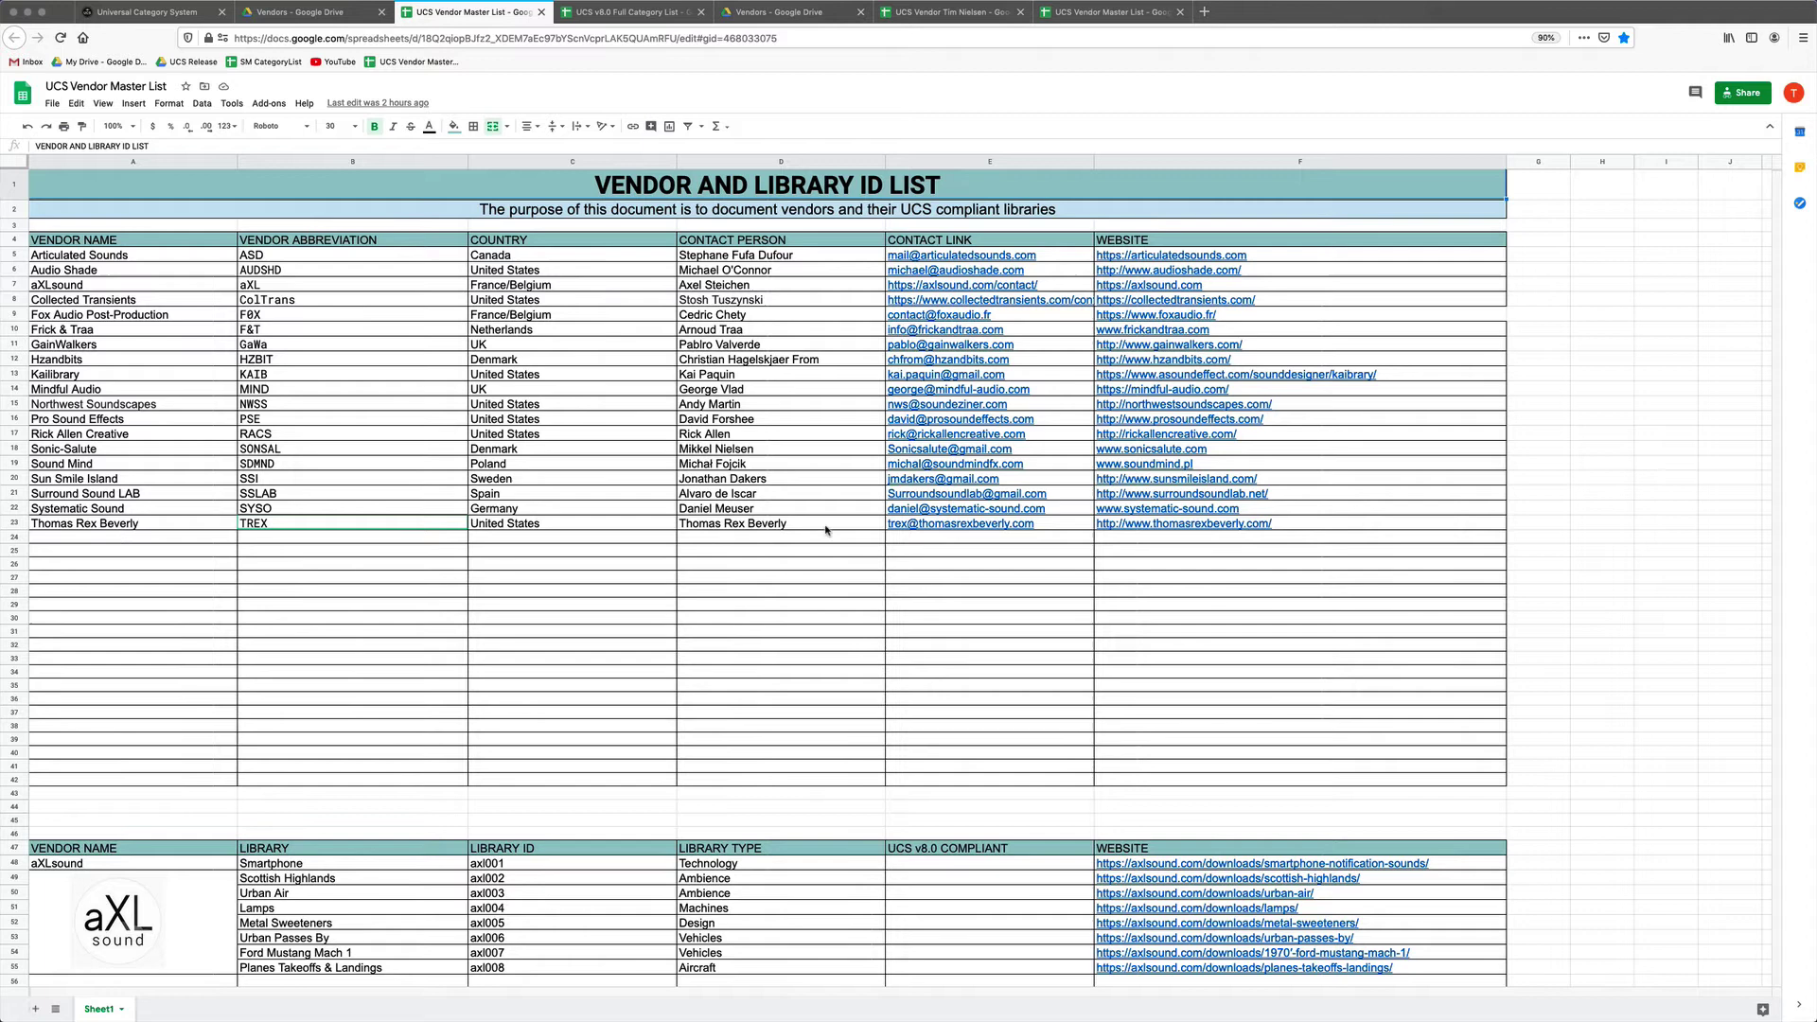
{"action": "left_click", "coordinate": [142, 537]}
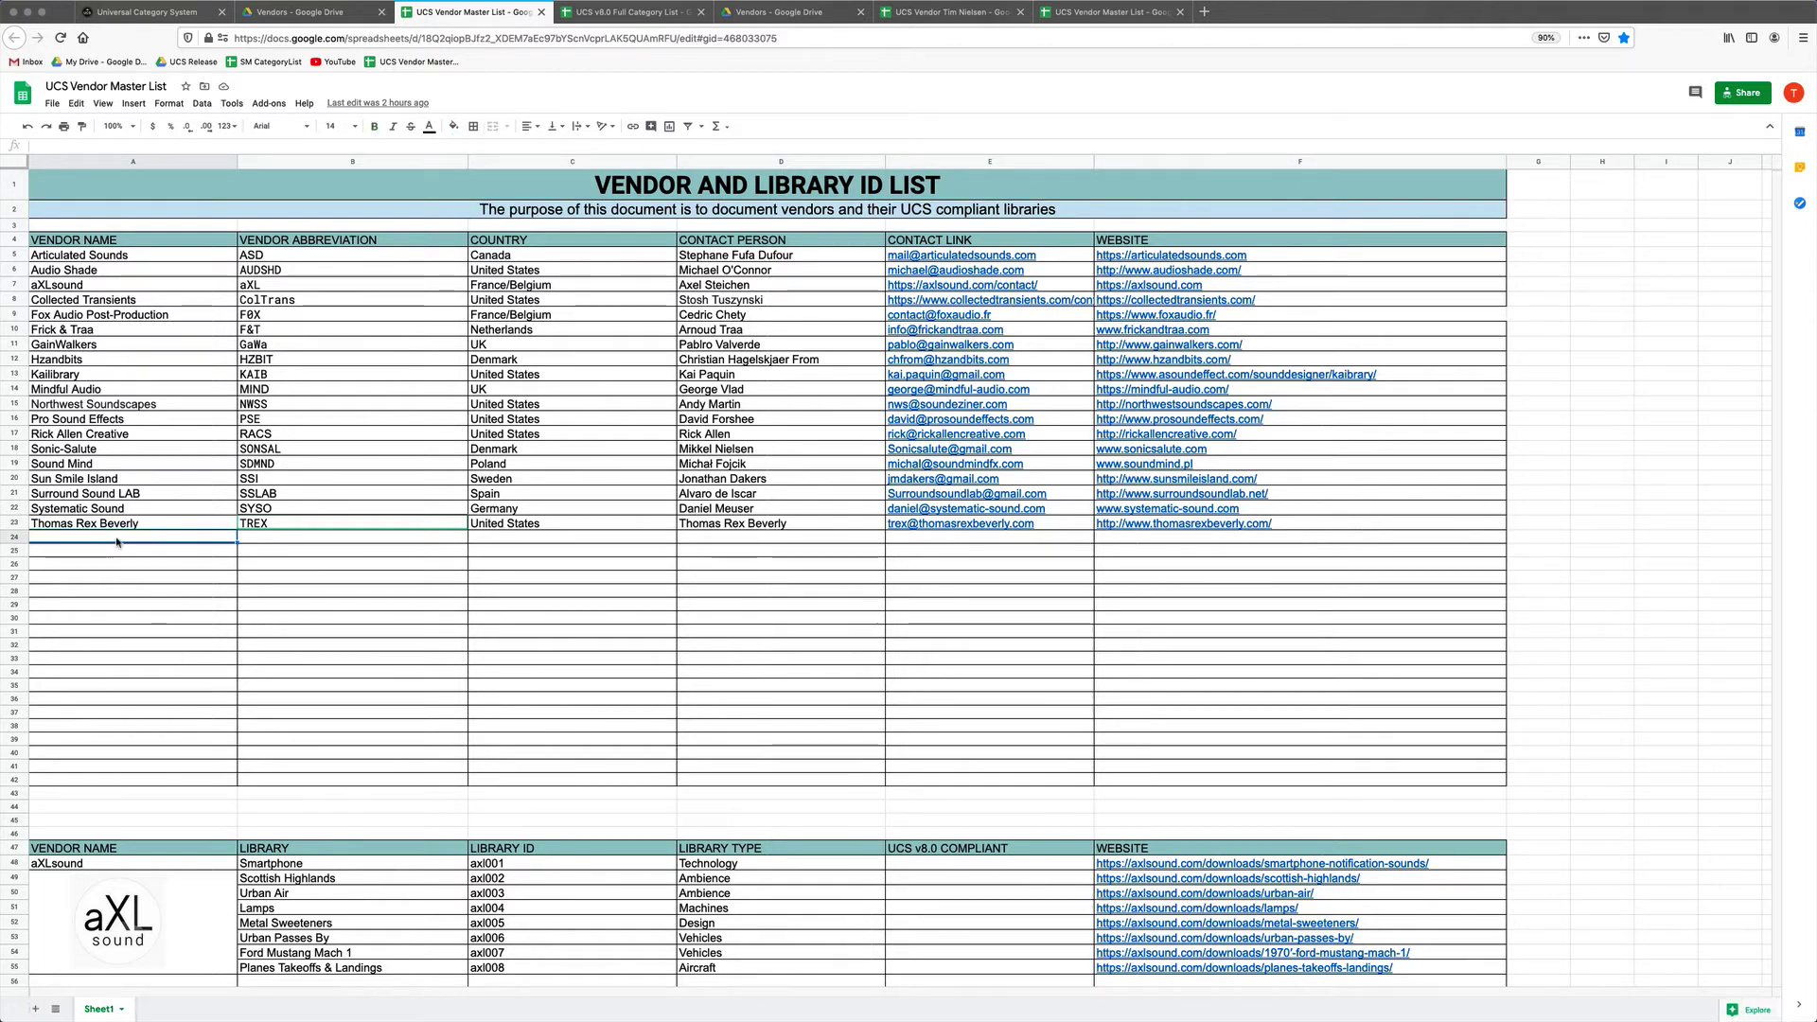
{"action": "left_click", "coordinate": [287, 538]}
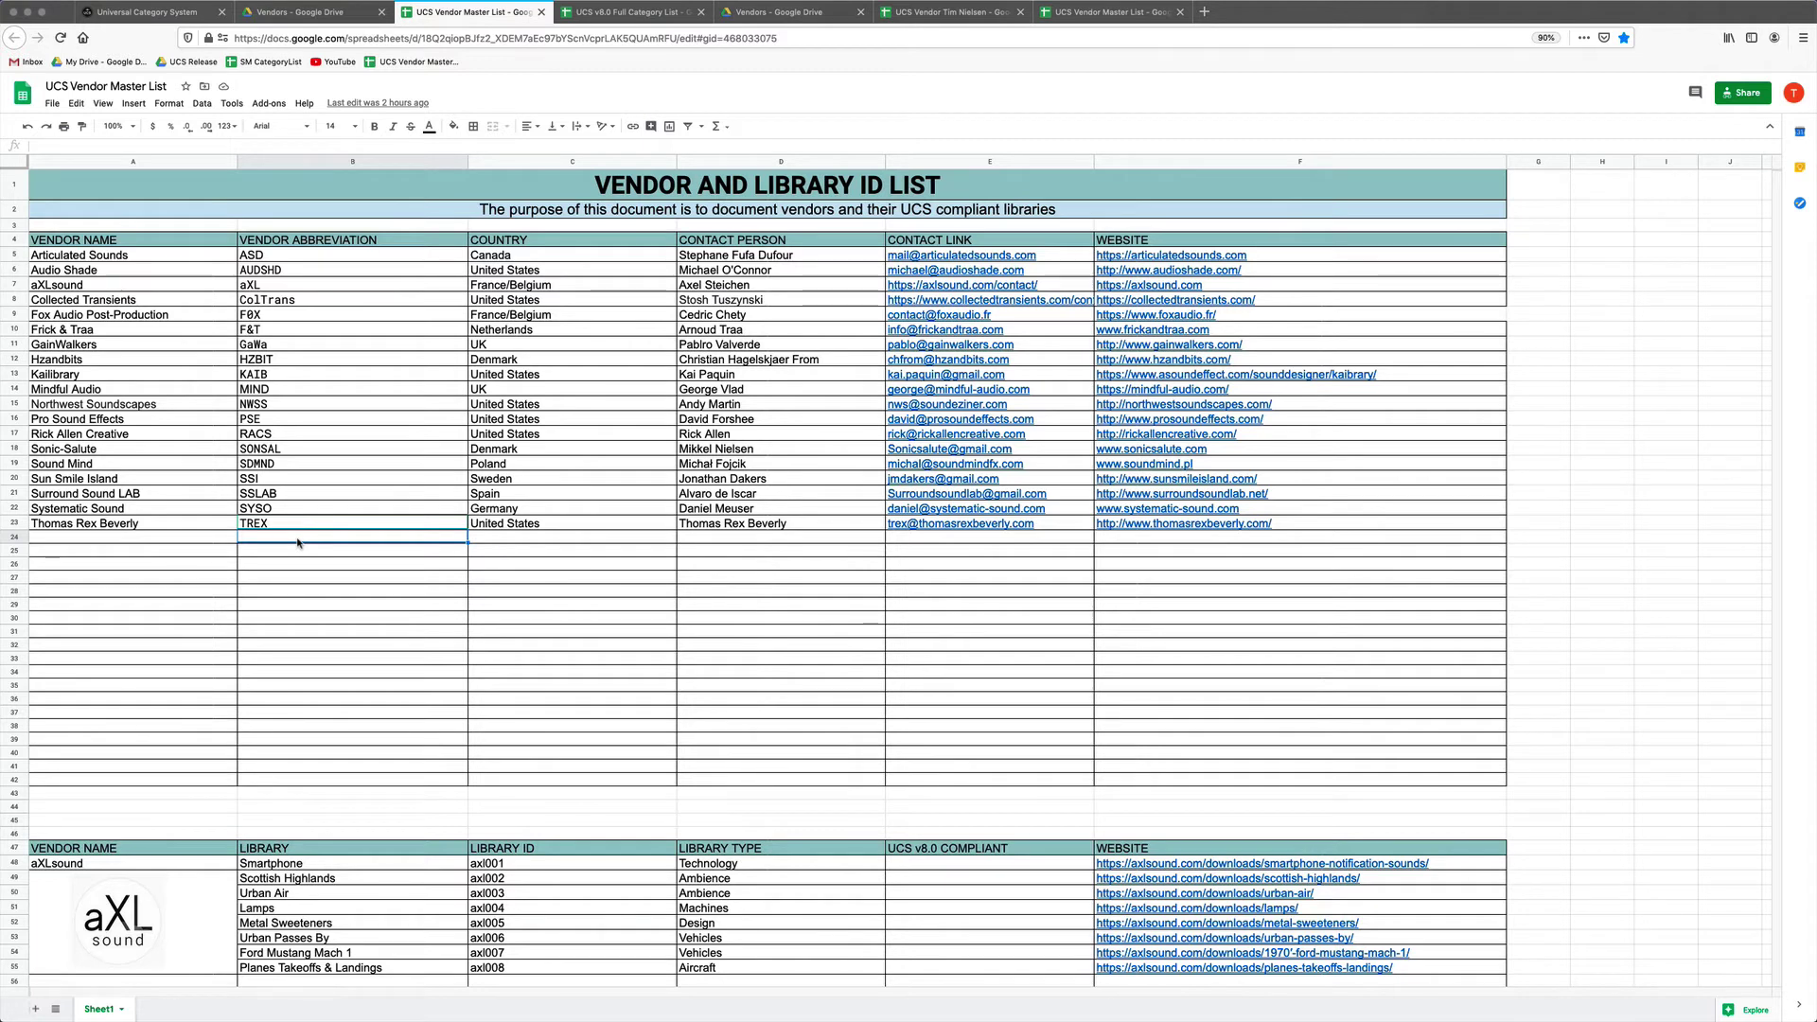
{"action": "key", "text": "Up"}
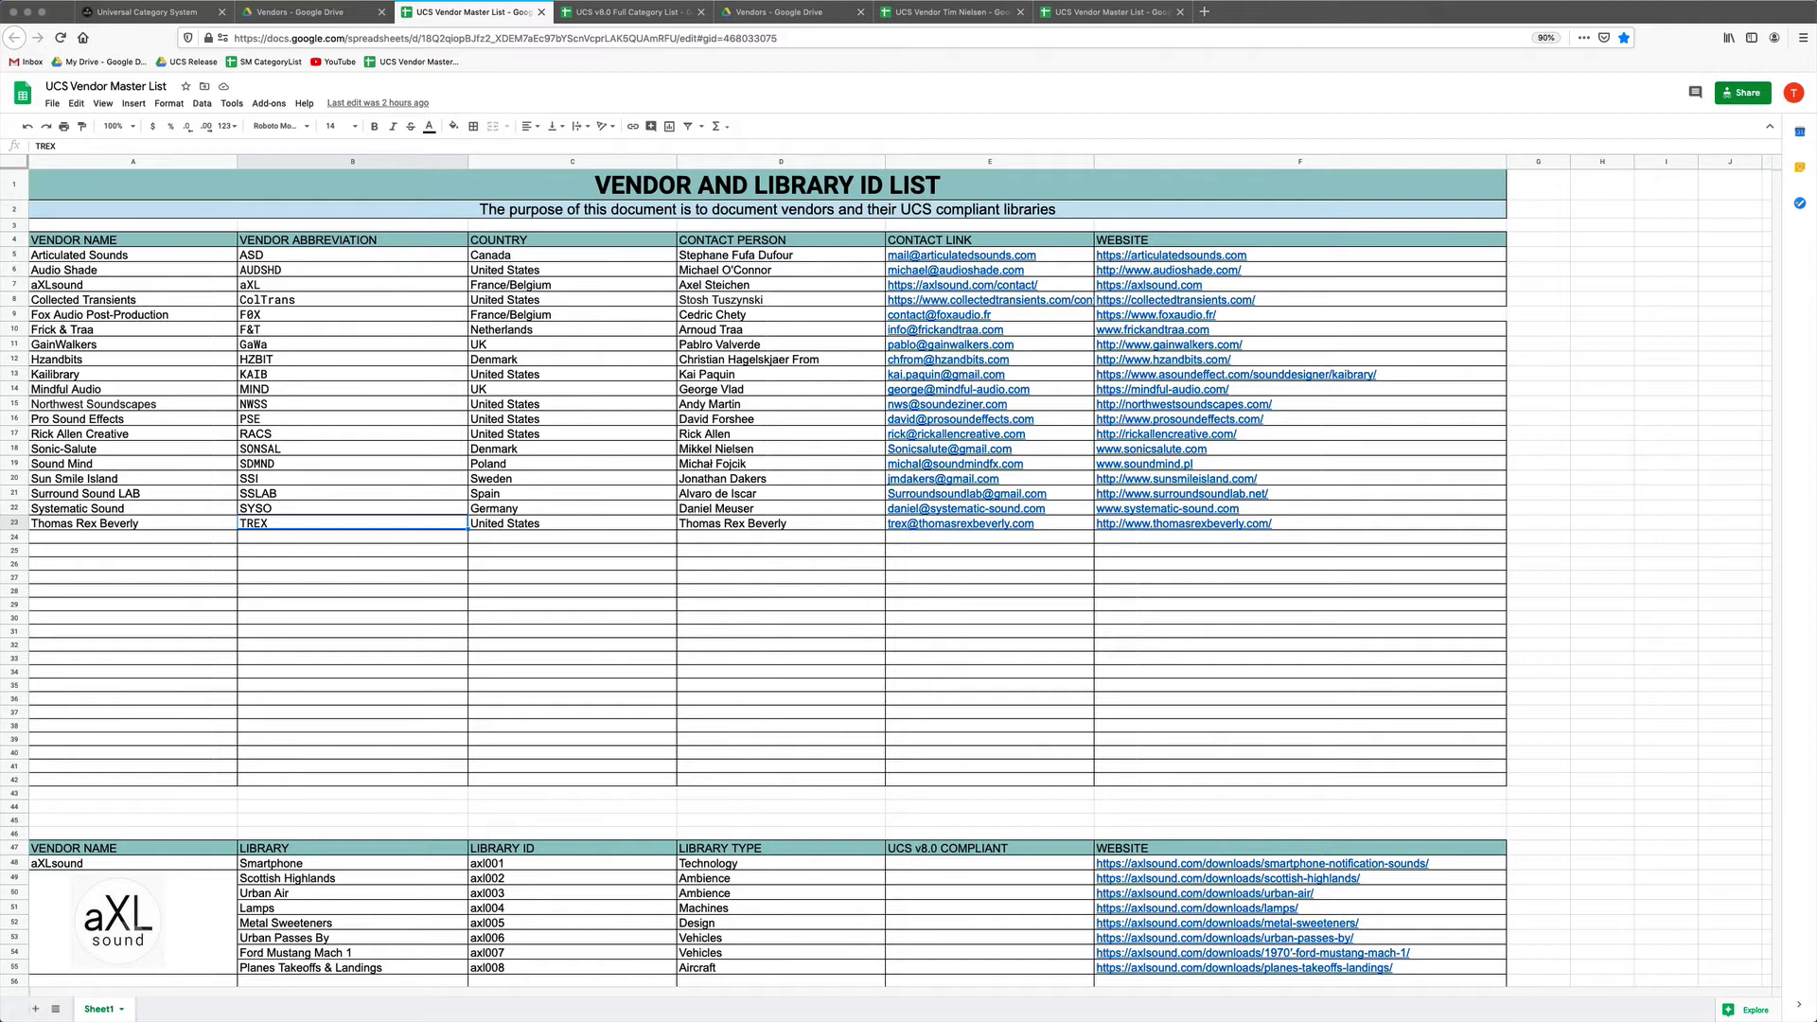
{"action": "left_click", "coordinate": [133, 523]}
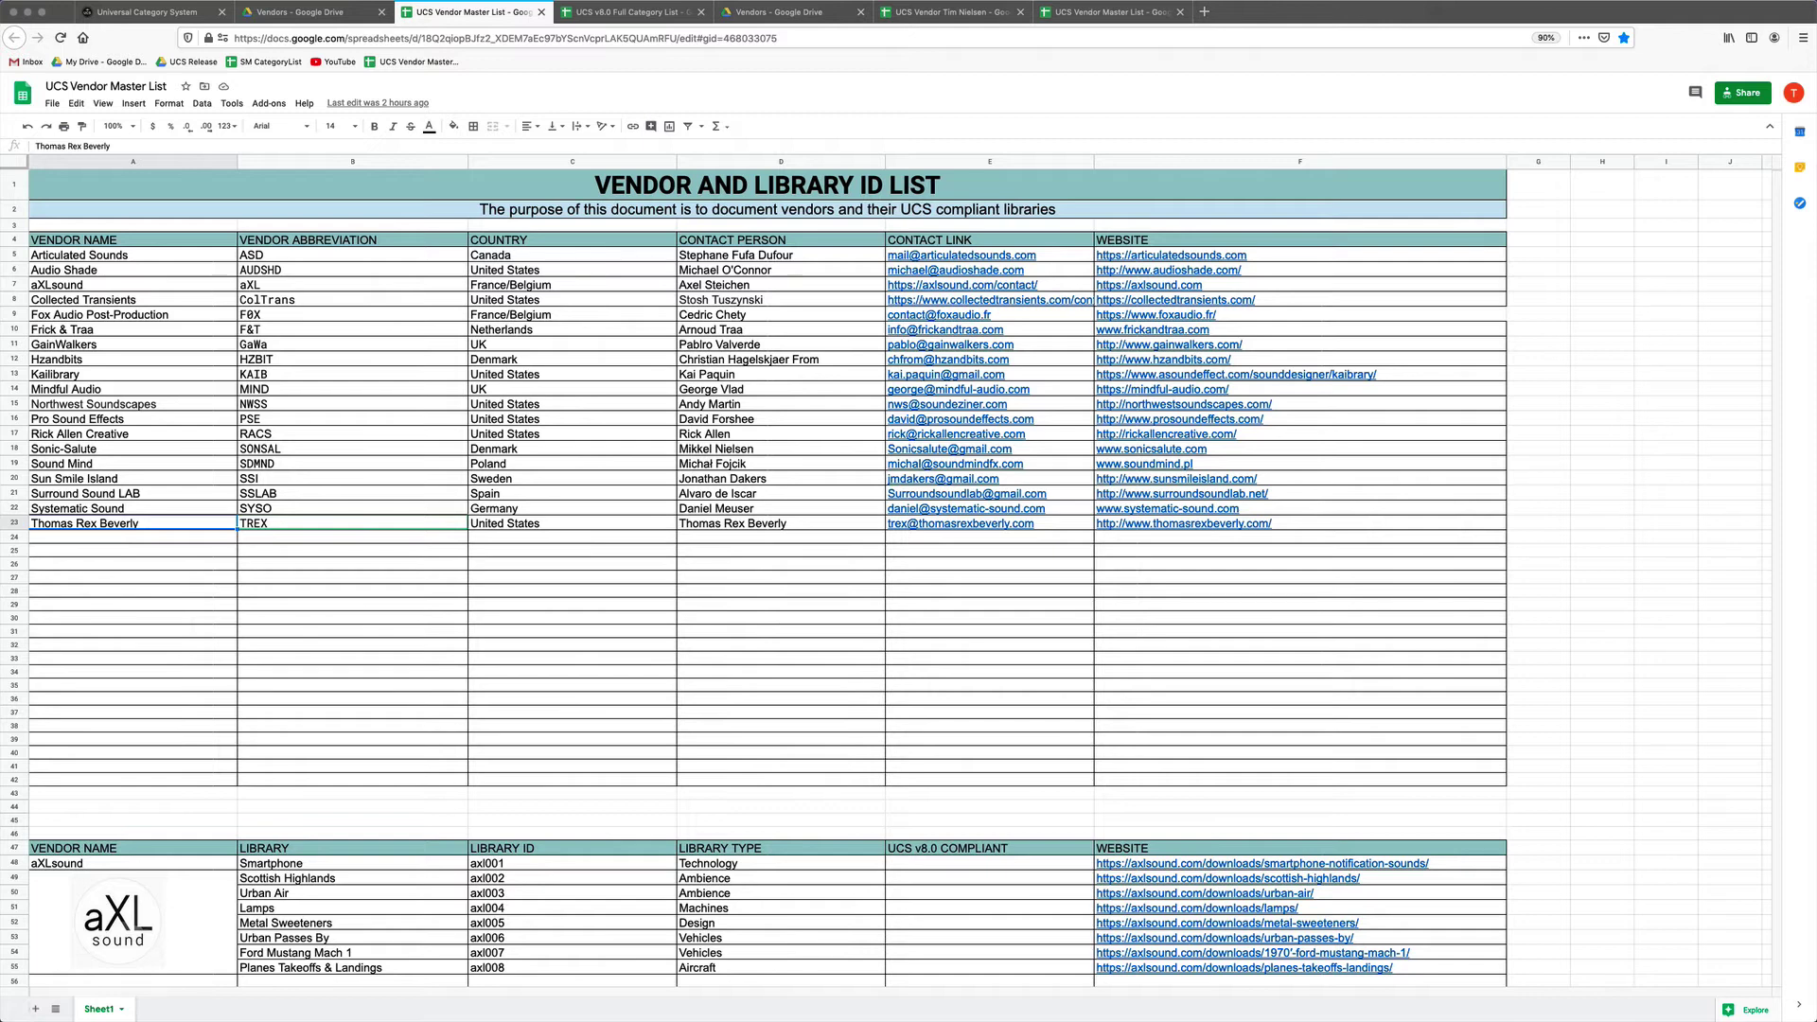
{"action": "key", "text": "Right"}
{"action": "key", "text": "Right"}
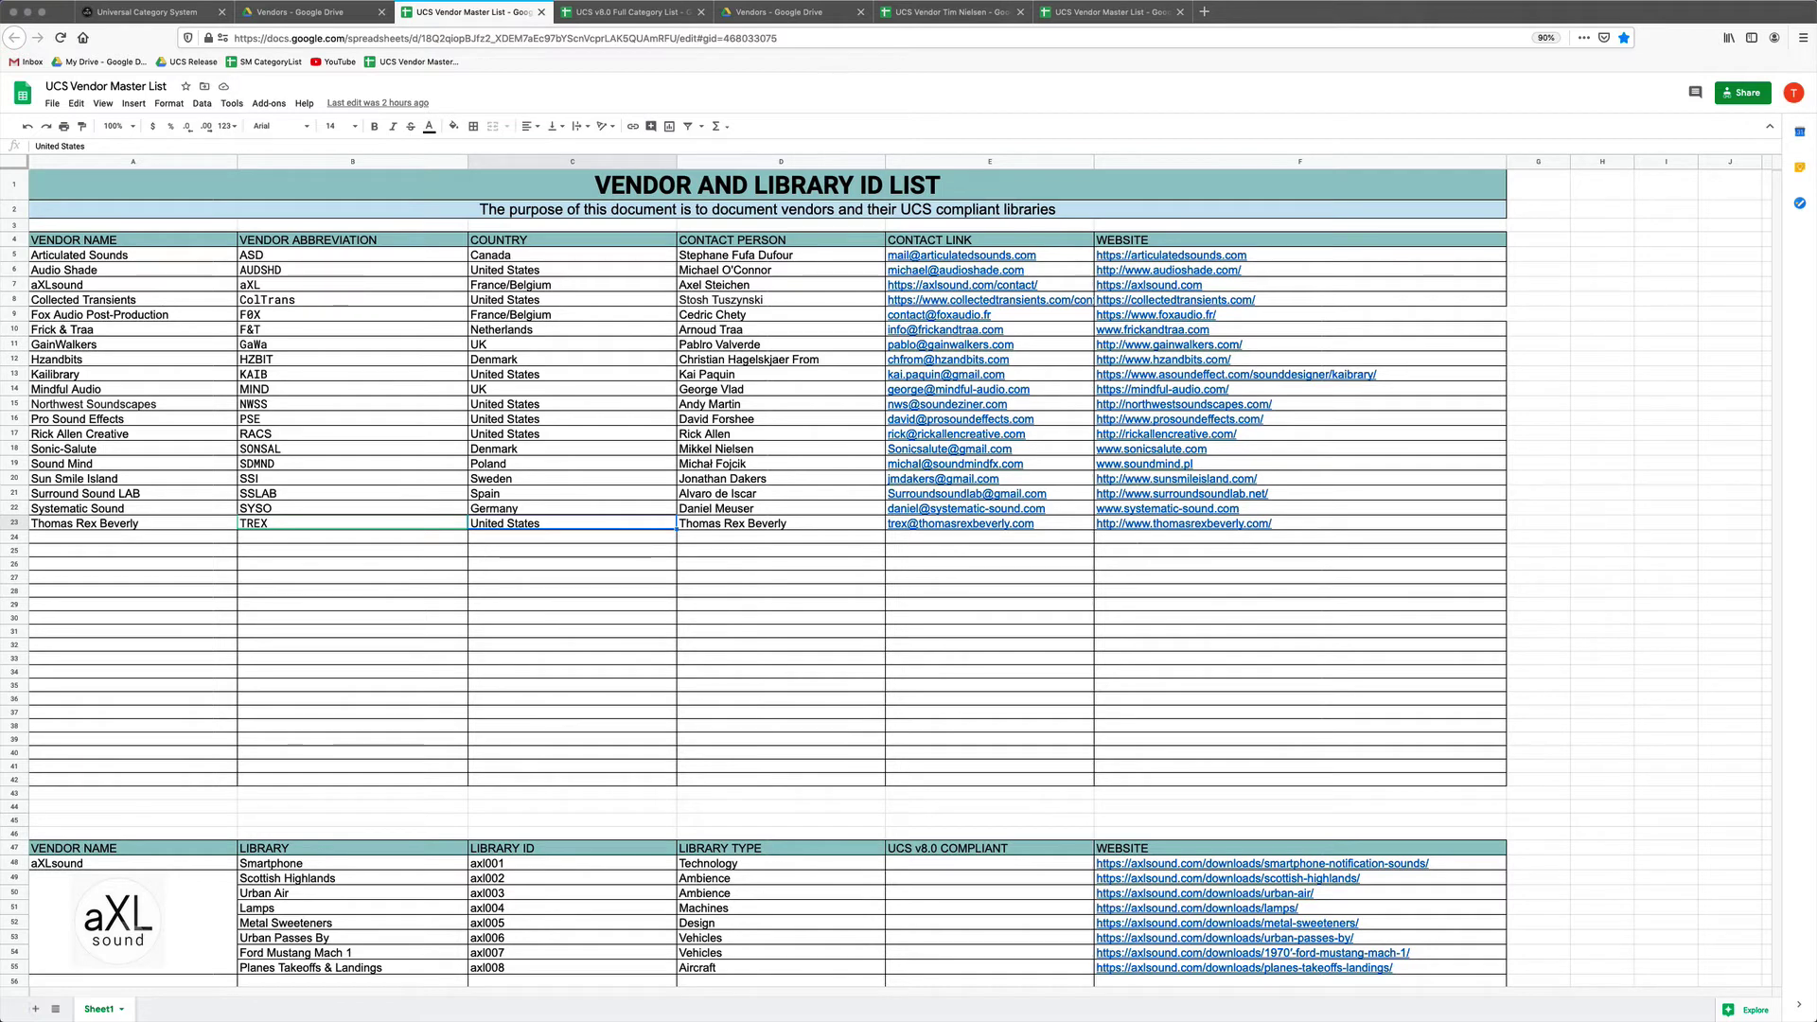
{"action": "key", "text": "Right"}
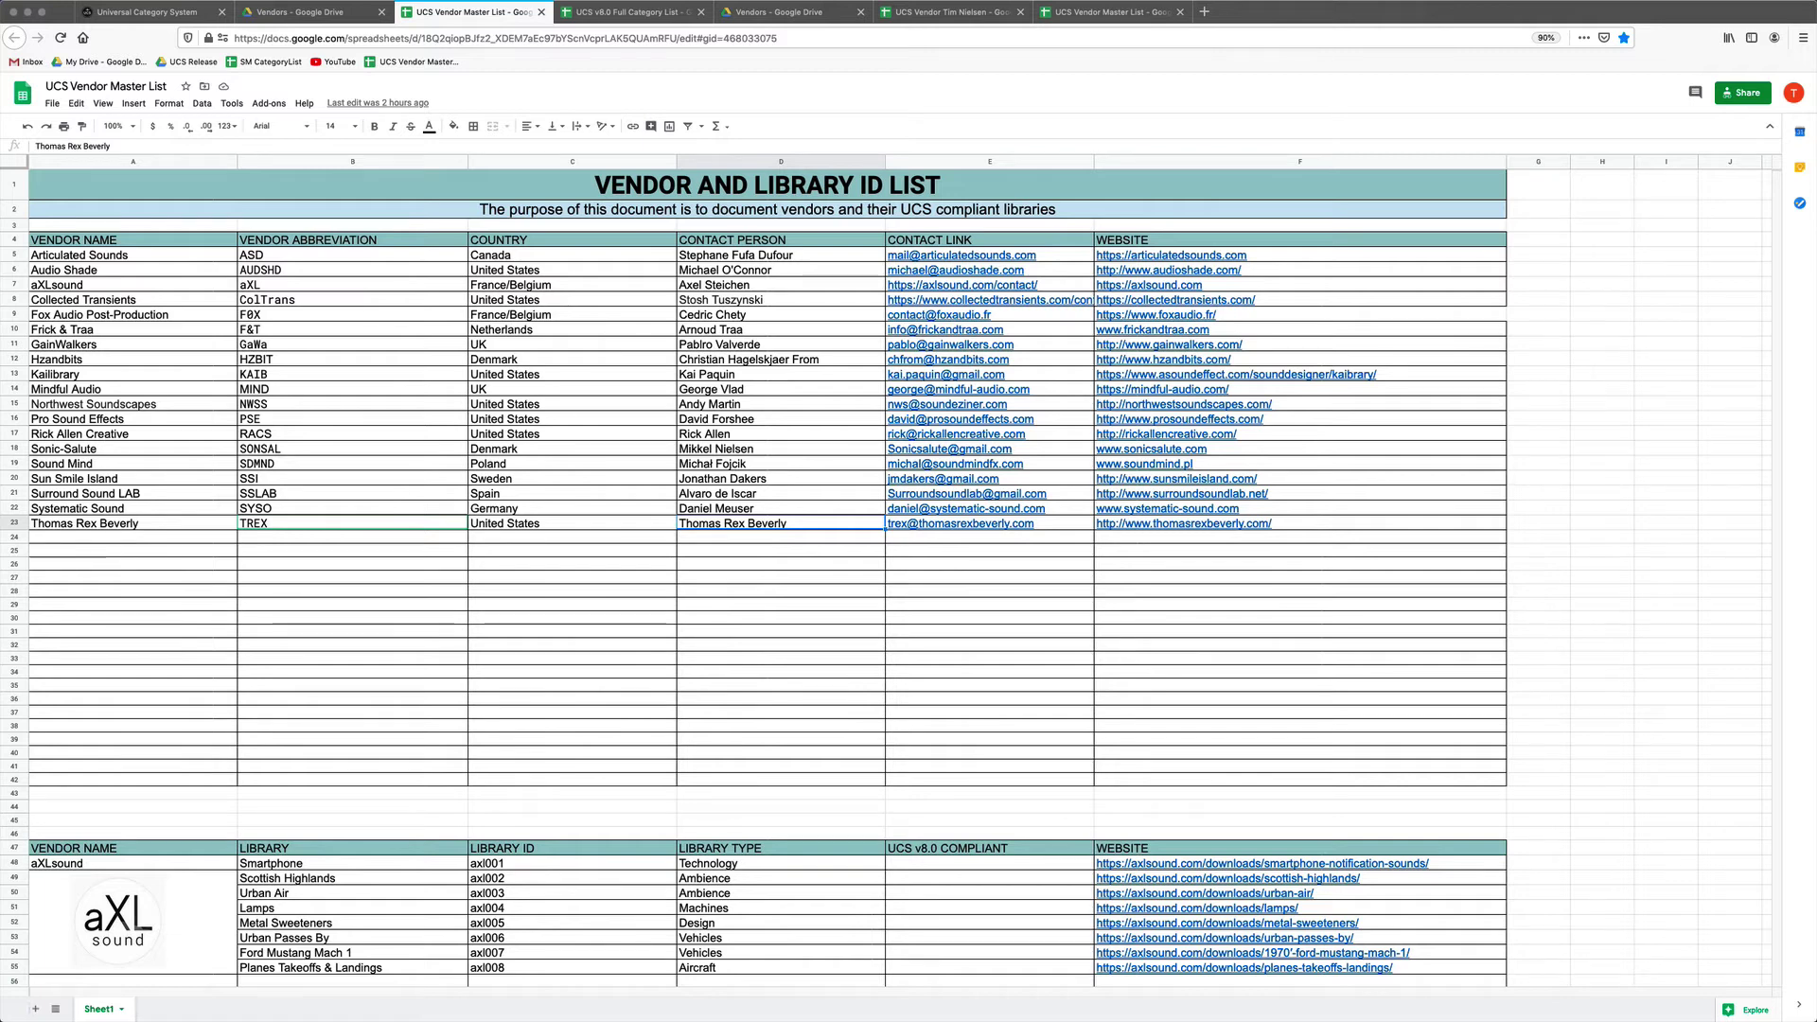
{"action": "left_click", "coordinate": [781, 493]}
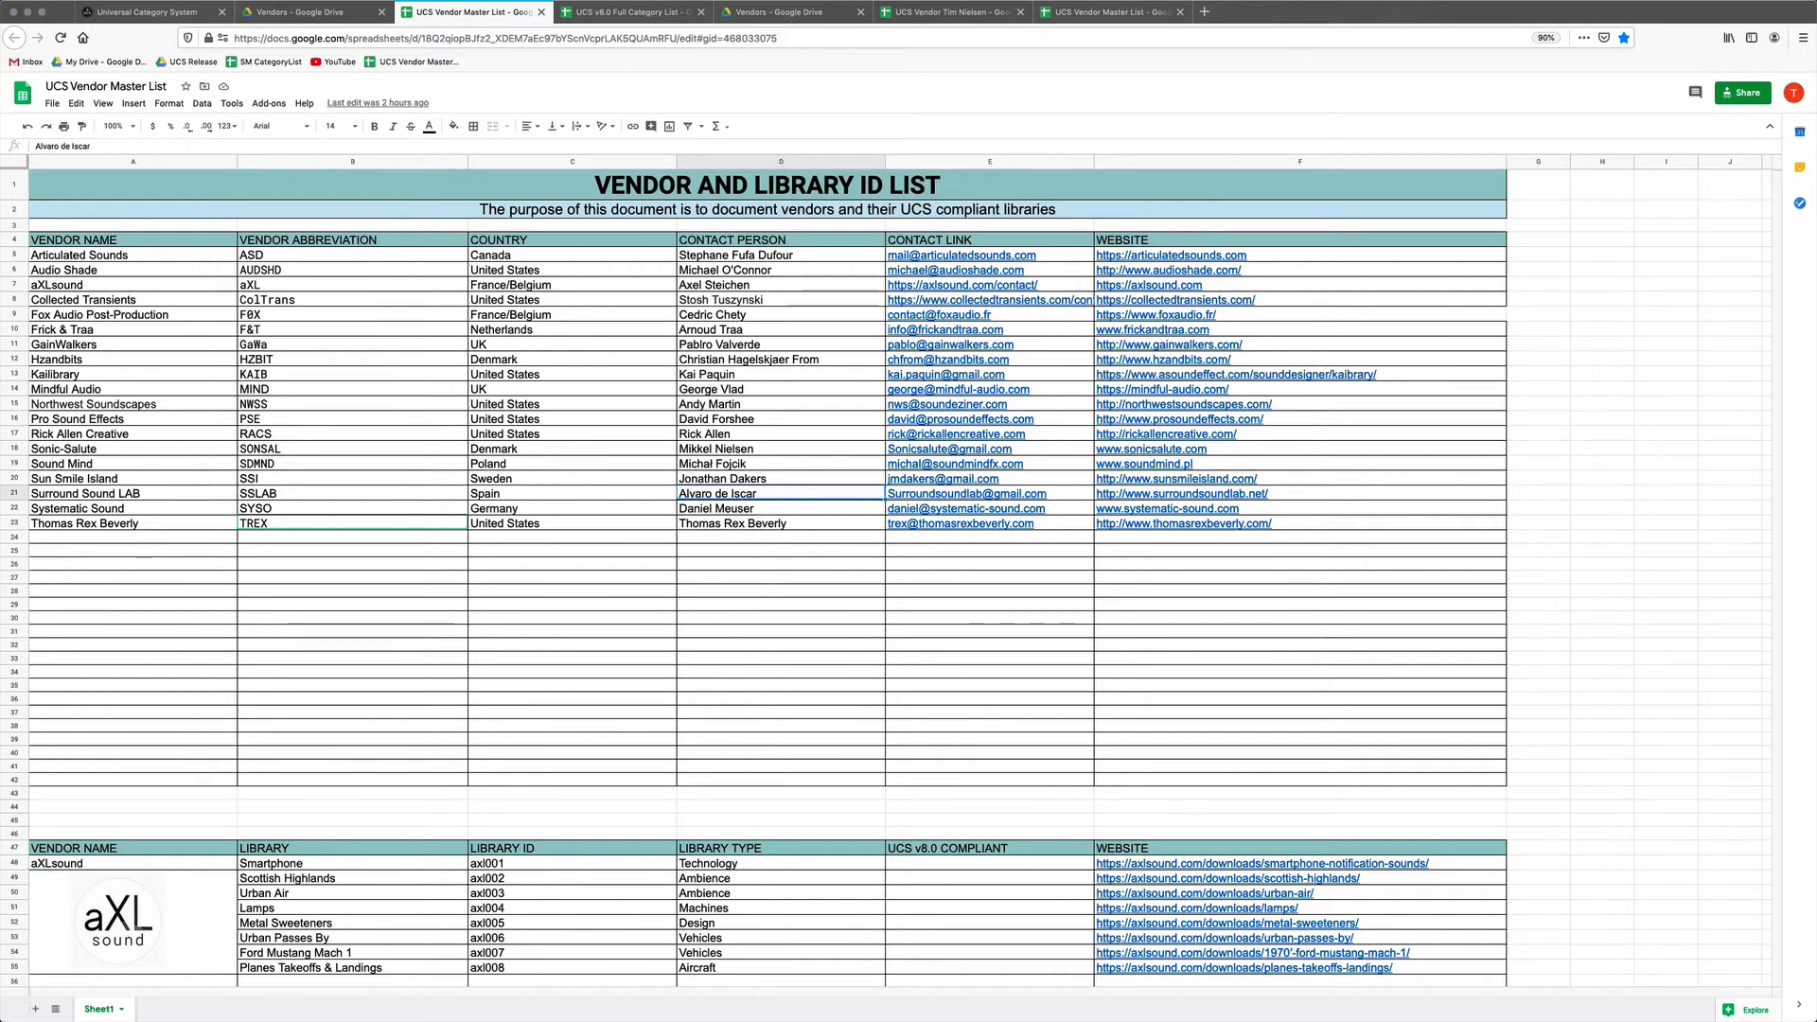
{"action": "left_click", "coordinate": [990, 493]}
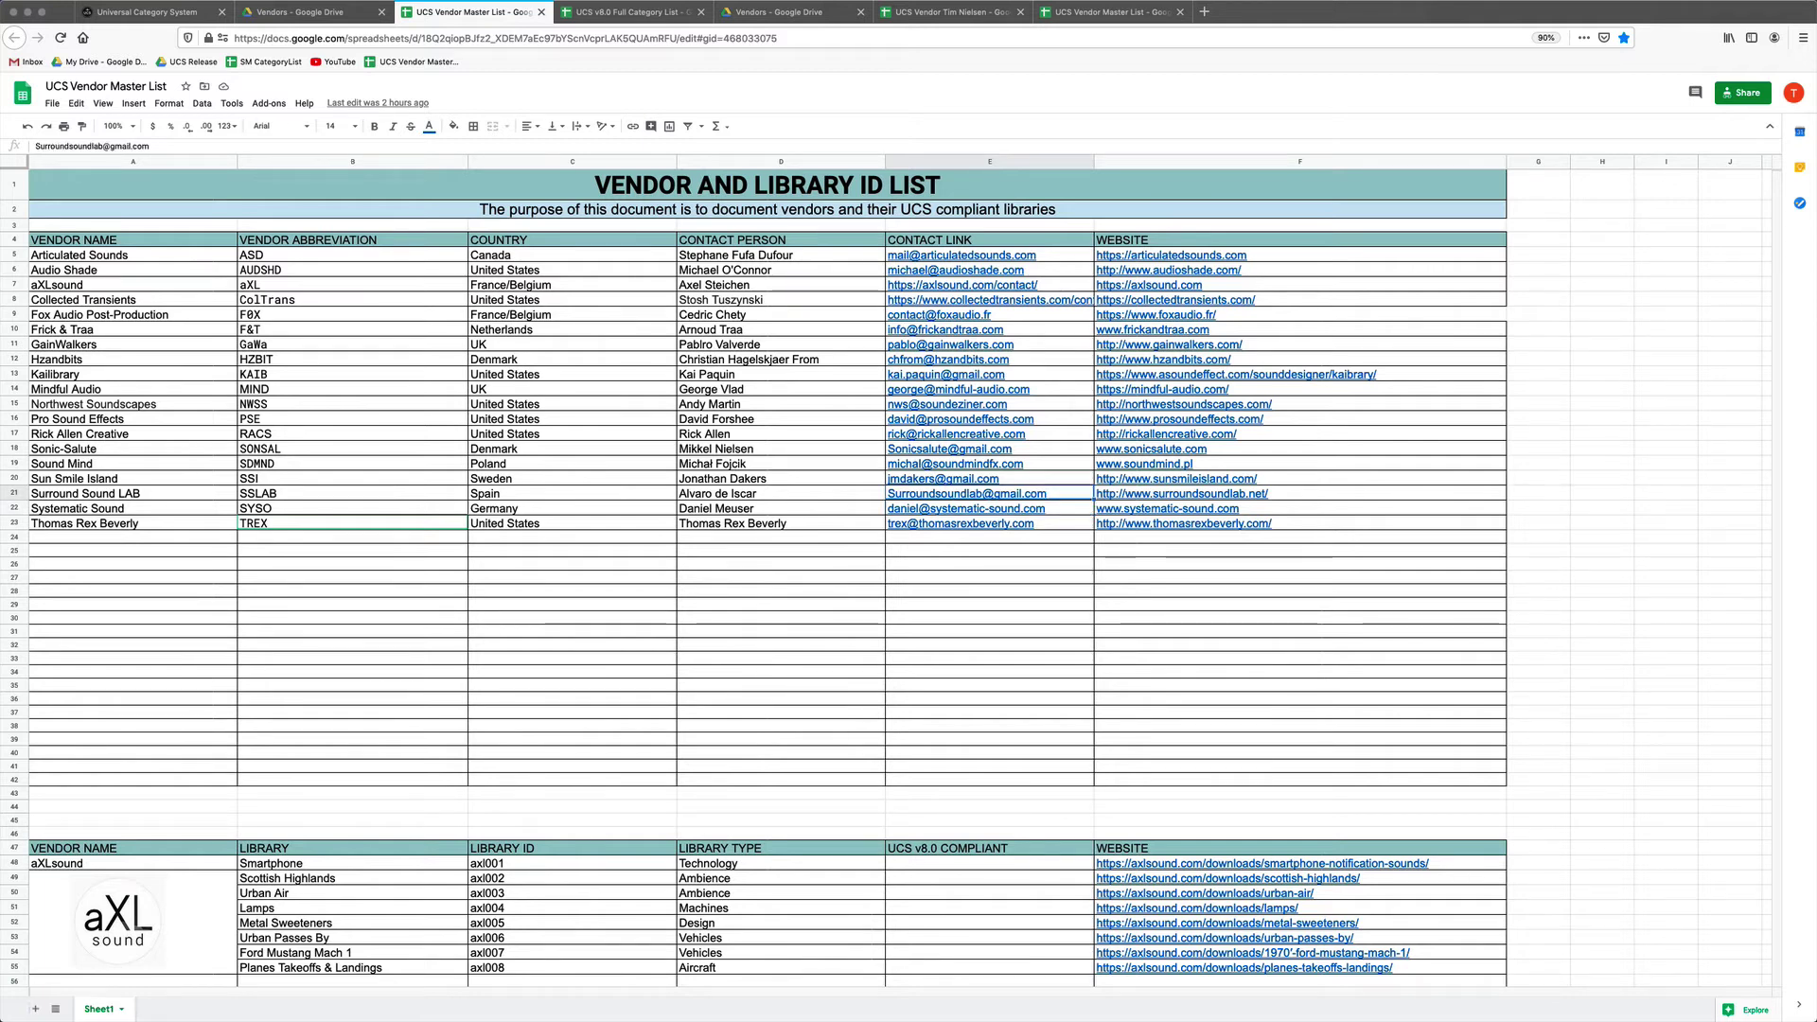
{"action": "left_click", "coordinate": [1183, 493]}
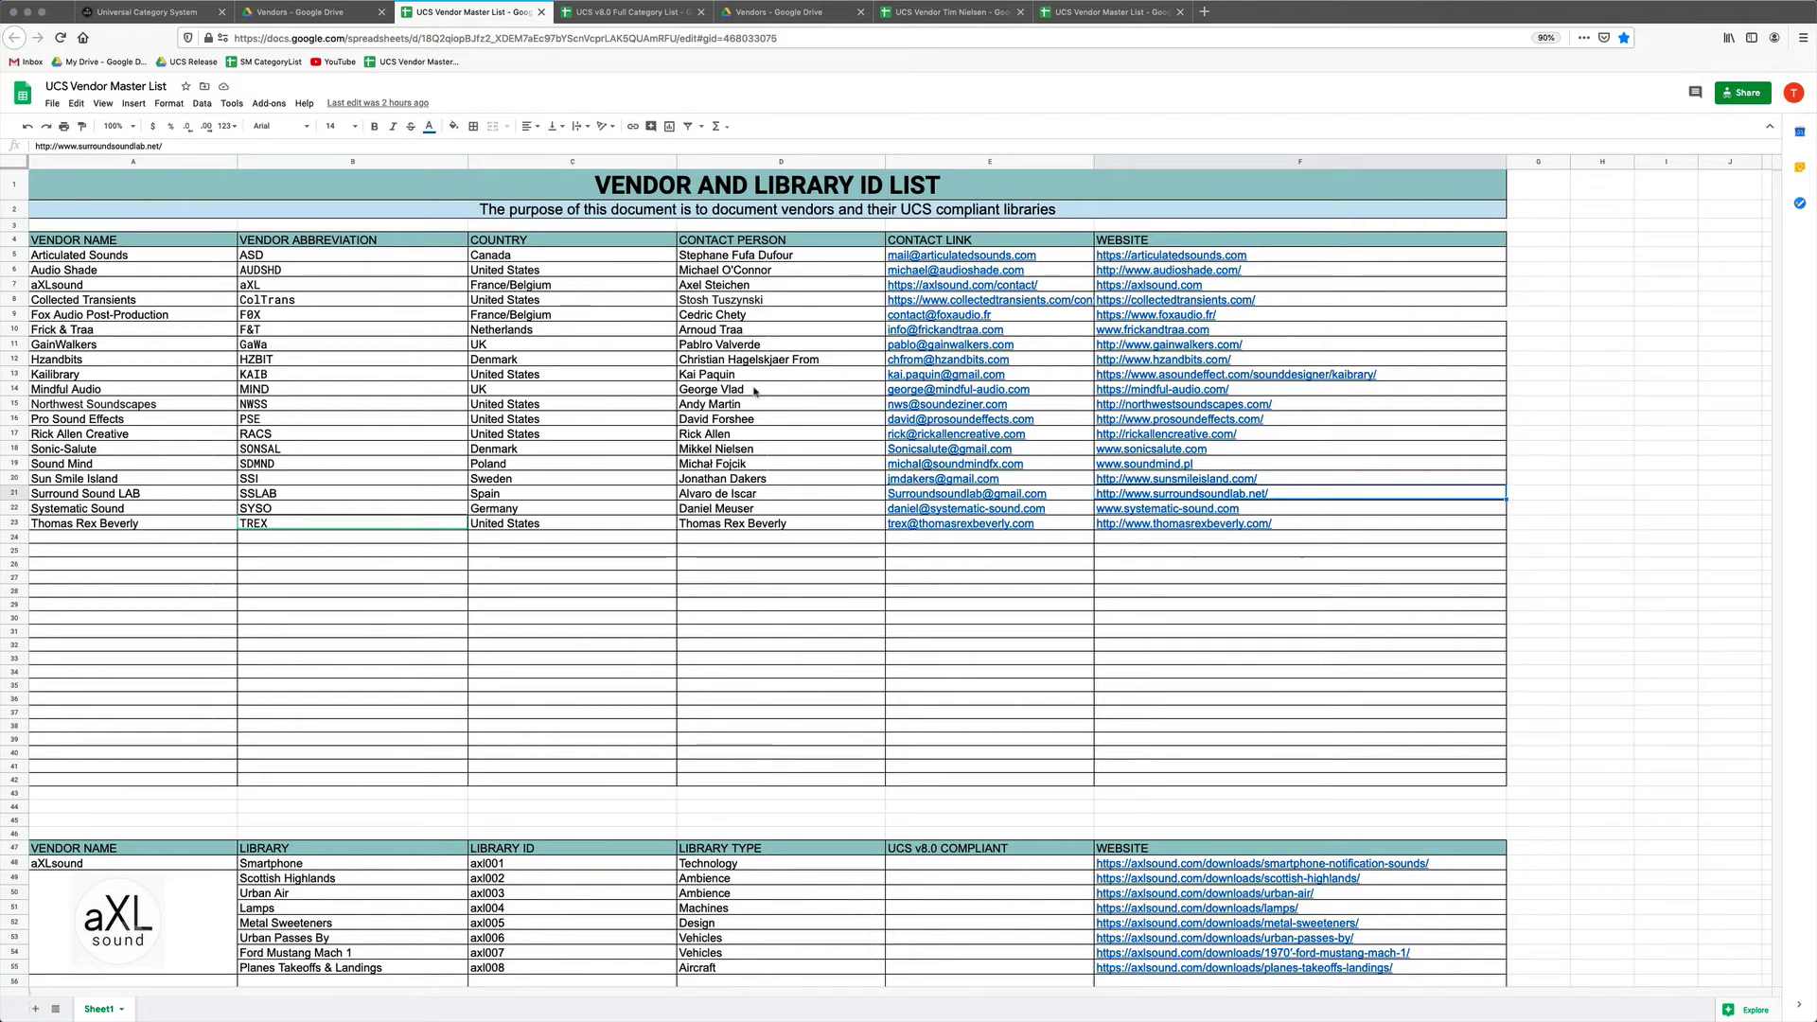
Scroll through the master list, then open the vendor submission spreadsheet from the Vendors folder.
{"action": "scroll", "coordinate": [755, 391], "scroll_direction": "down", "scroll_amount": 10}
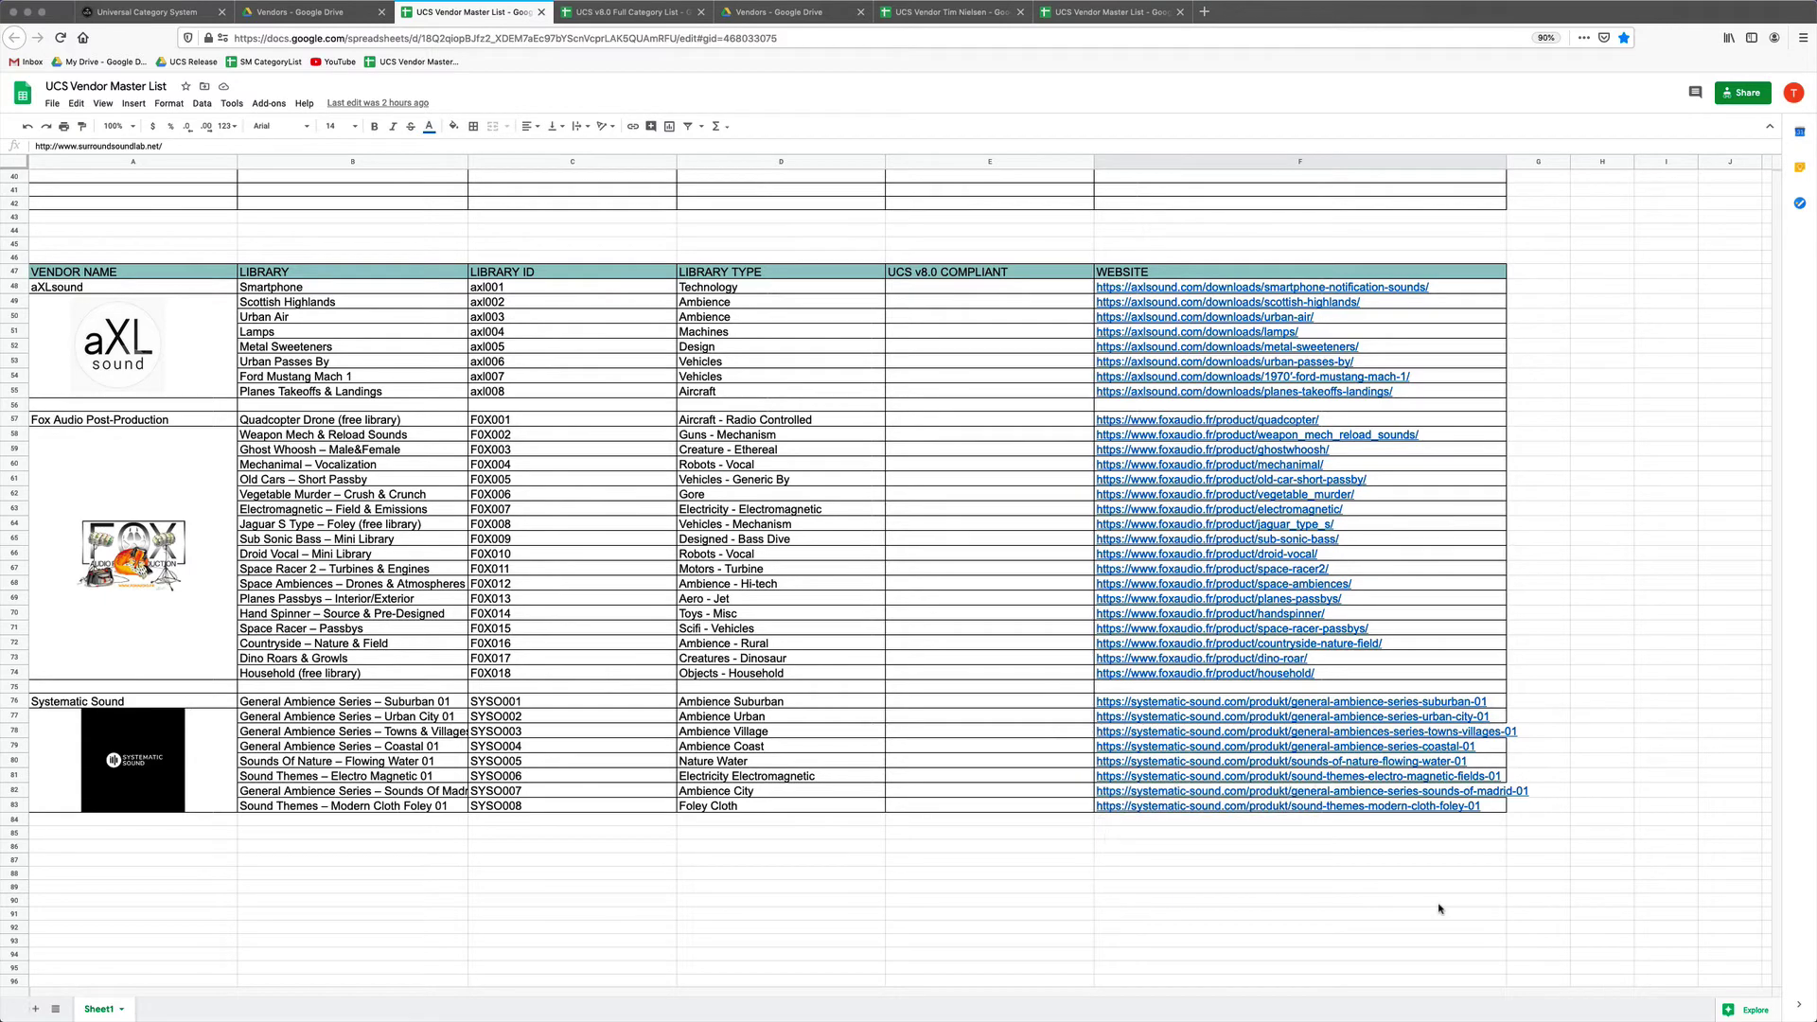
{"action": "scroll", "coordinate": [819, 372], "scroll_direction": "up", "scroll_amount": 5}
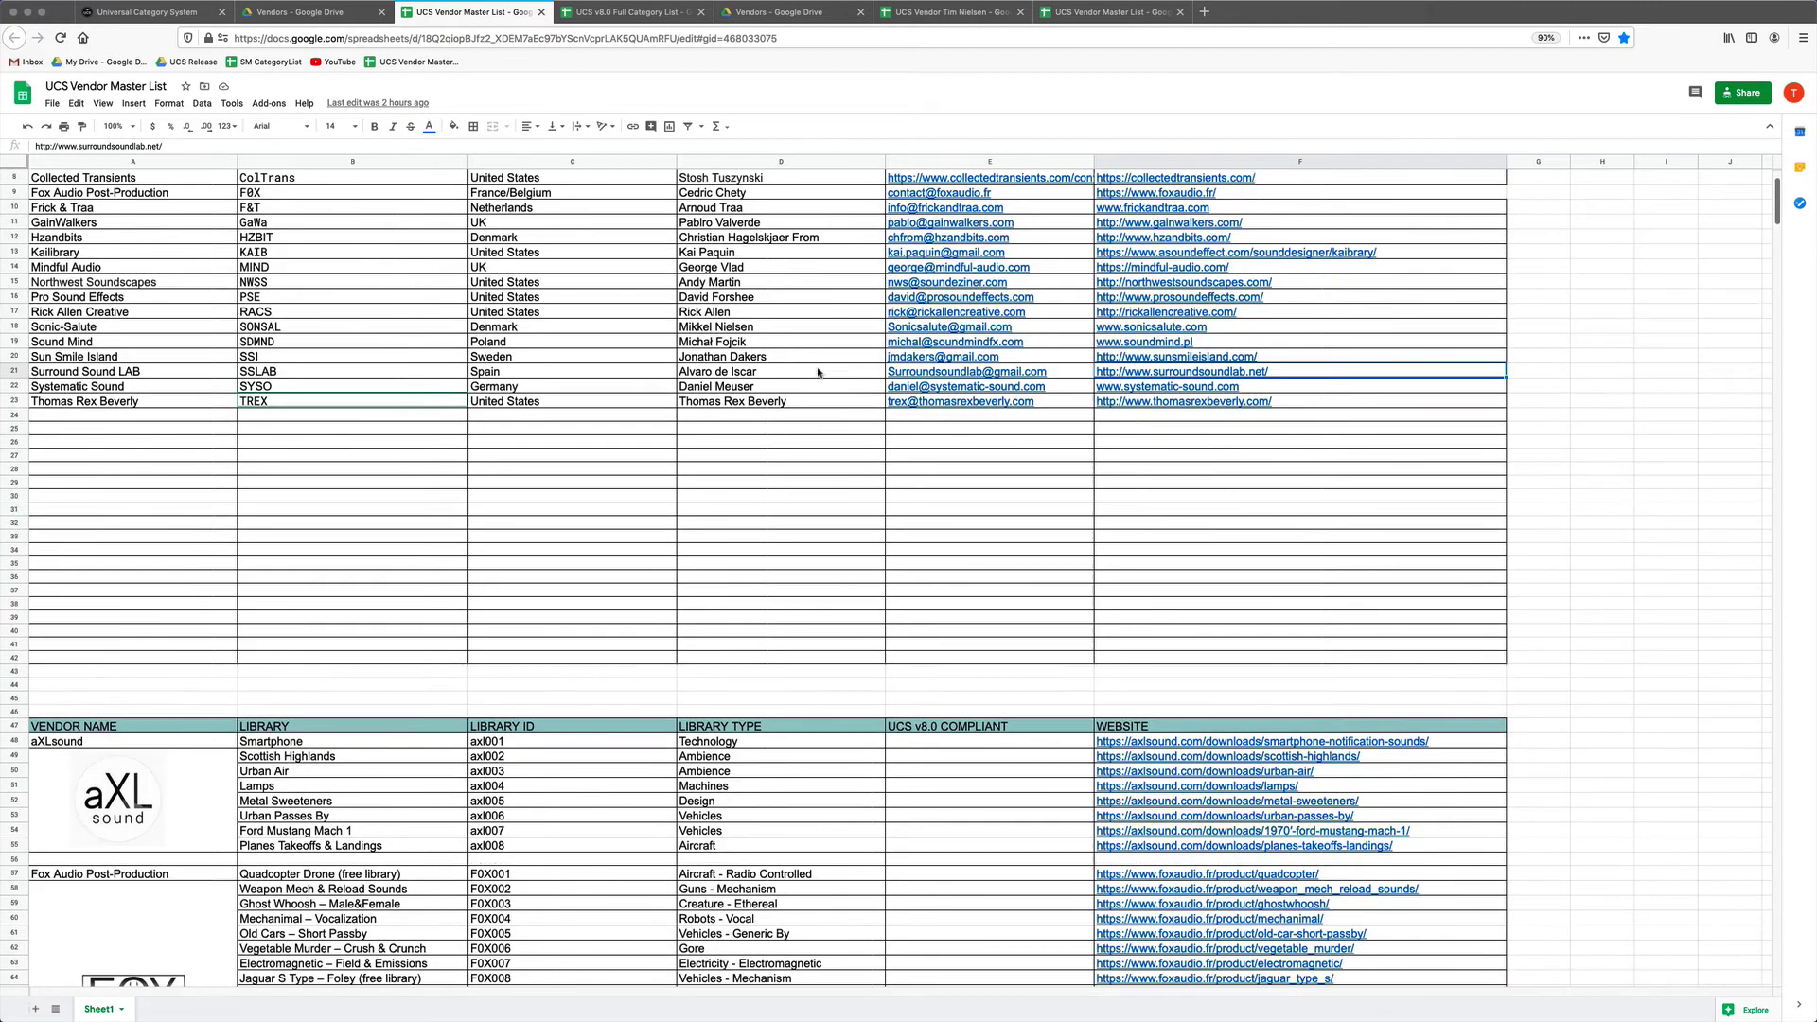
{"action": "scroll", "coordinate": [819, 372], "scroll_direction": "up", "scroll_amount": 3}
{"action": "left_click", "coordinate": [288, 12]}
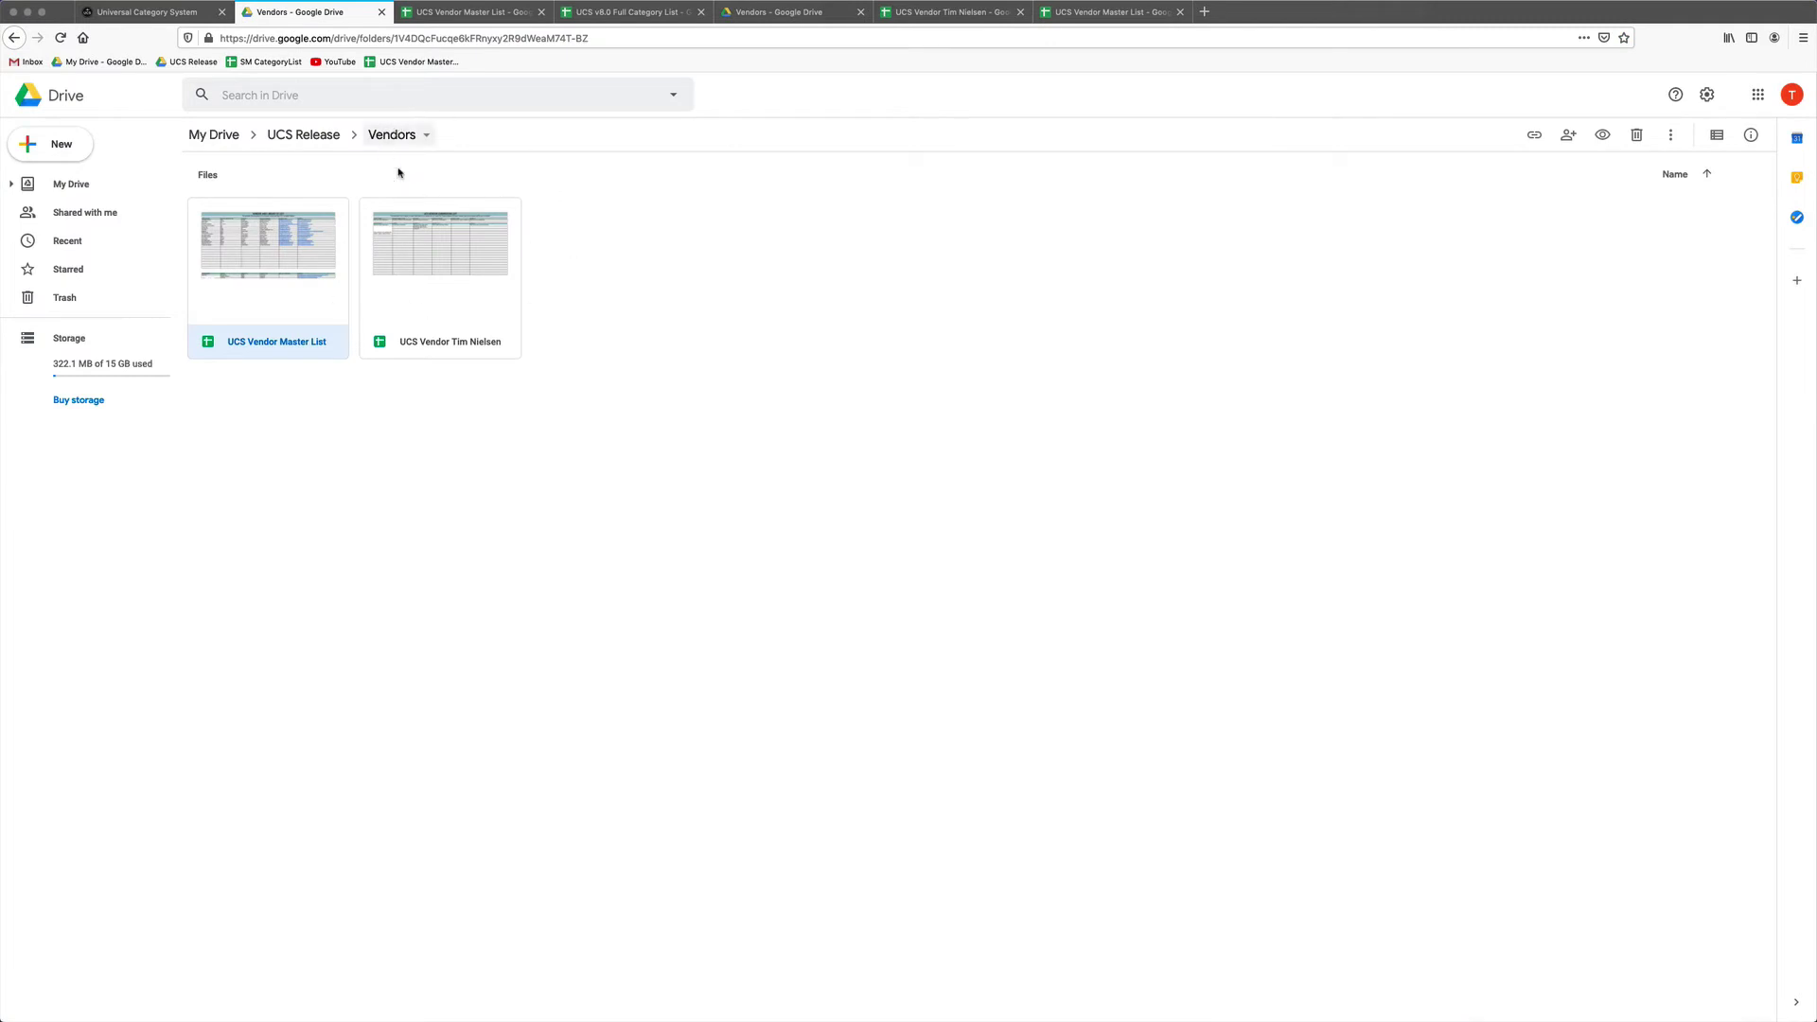
{"action": "double_click", "coordinate": [472, 283]}
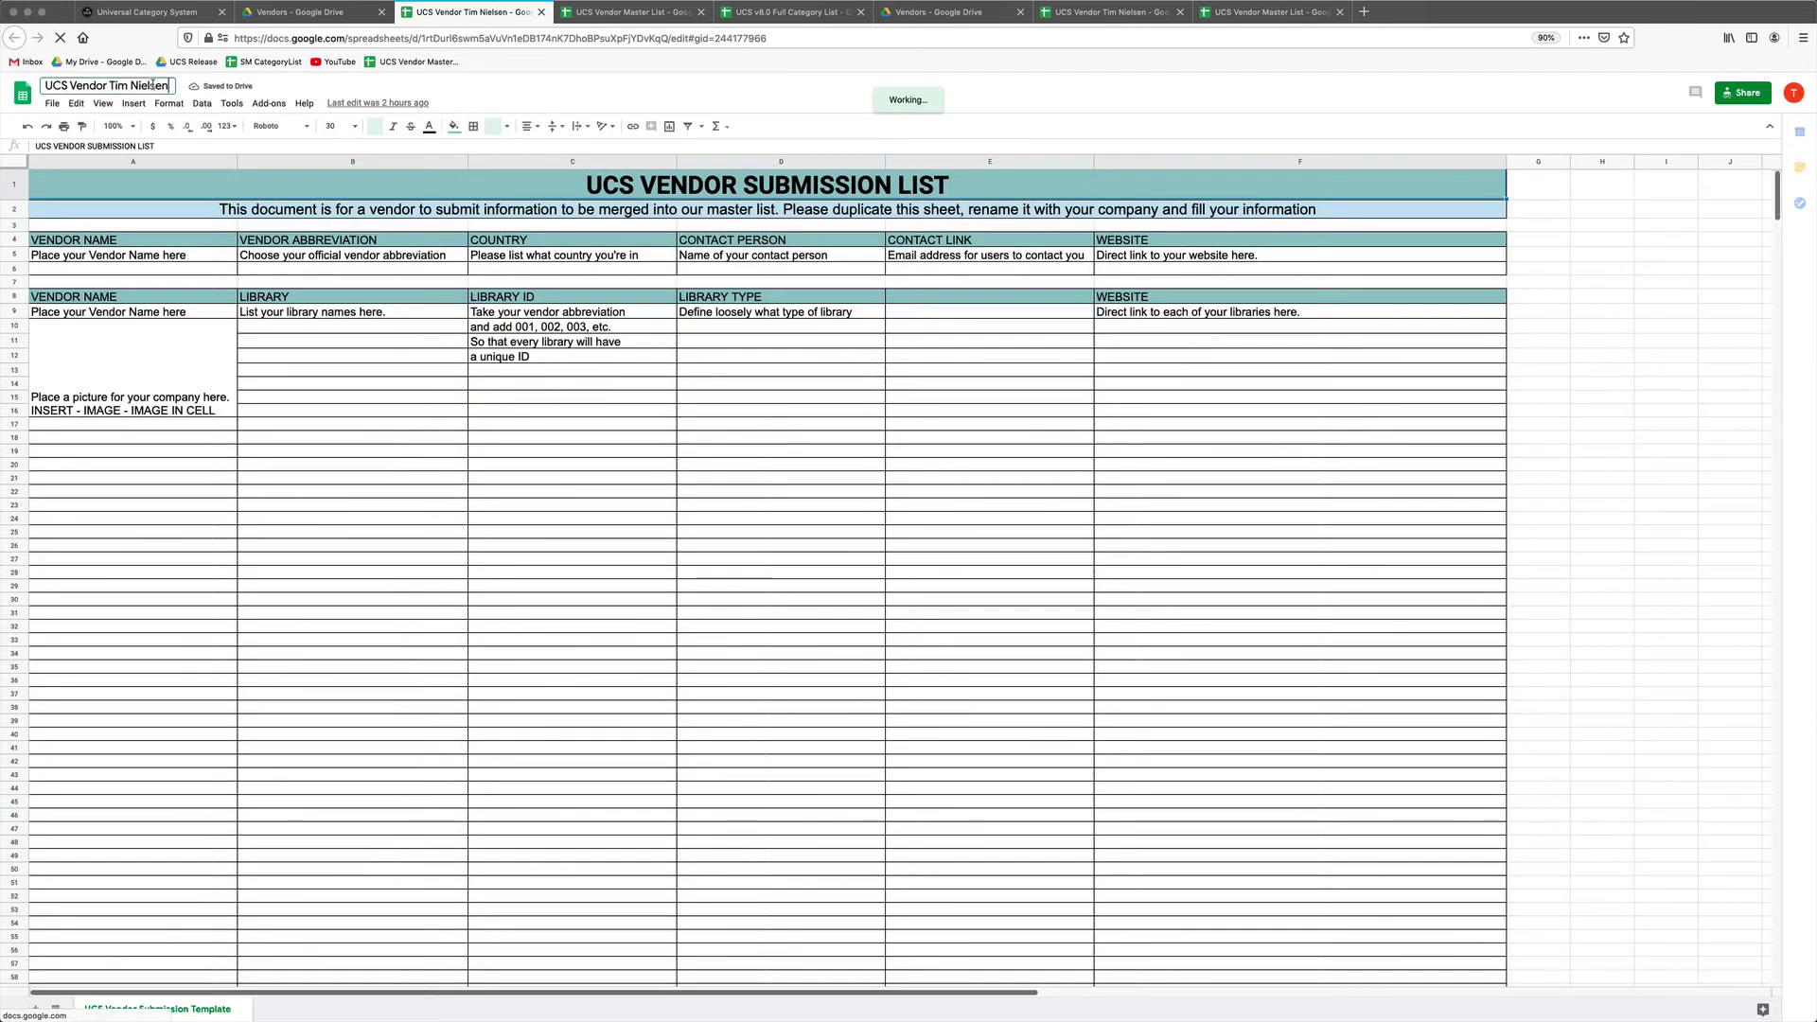
Replace the person's name in the spreadsheet title with 'Submission Form'.
{"action": "key", "text": "alt+shift+Left"}
{"action": "key", "text": "alt+shift+Left"}
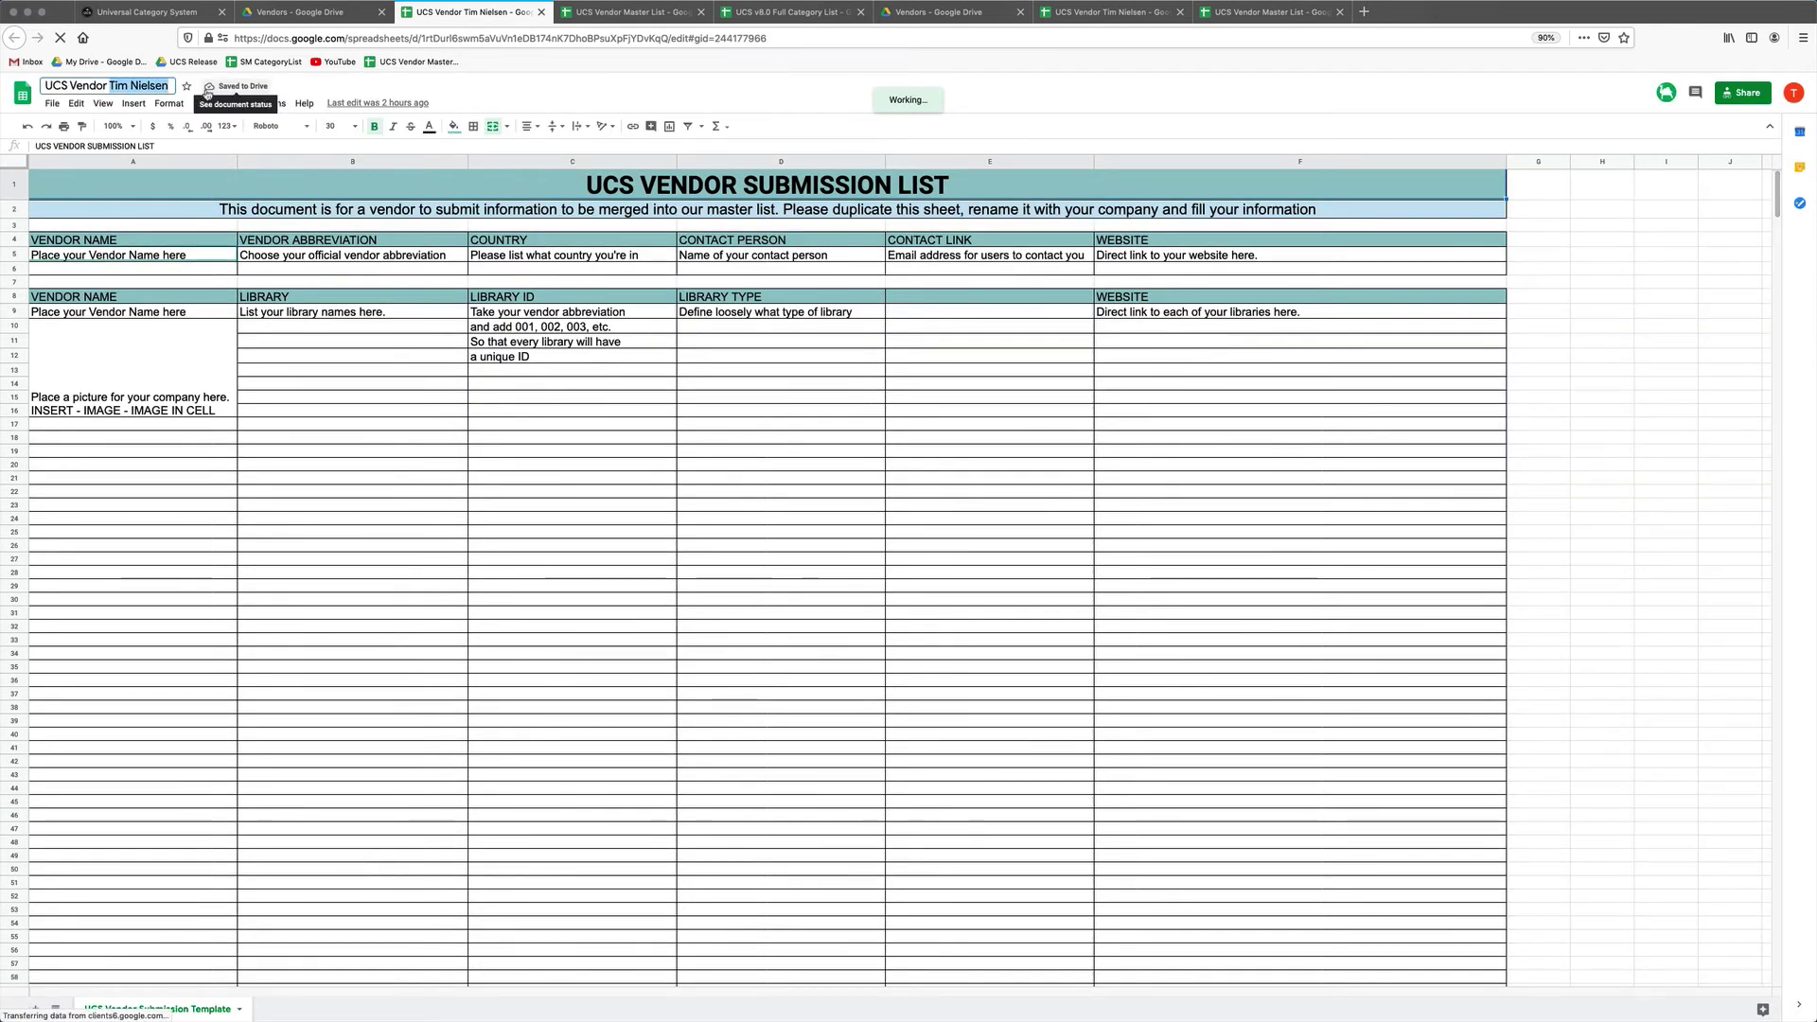
{"action": "type", "text": "Submission Form"}
{"action": "key", "text": "Return"}
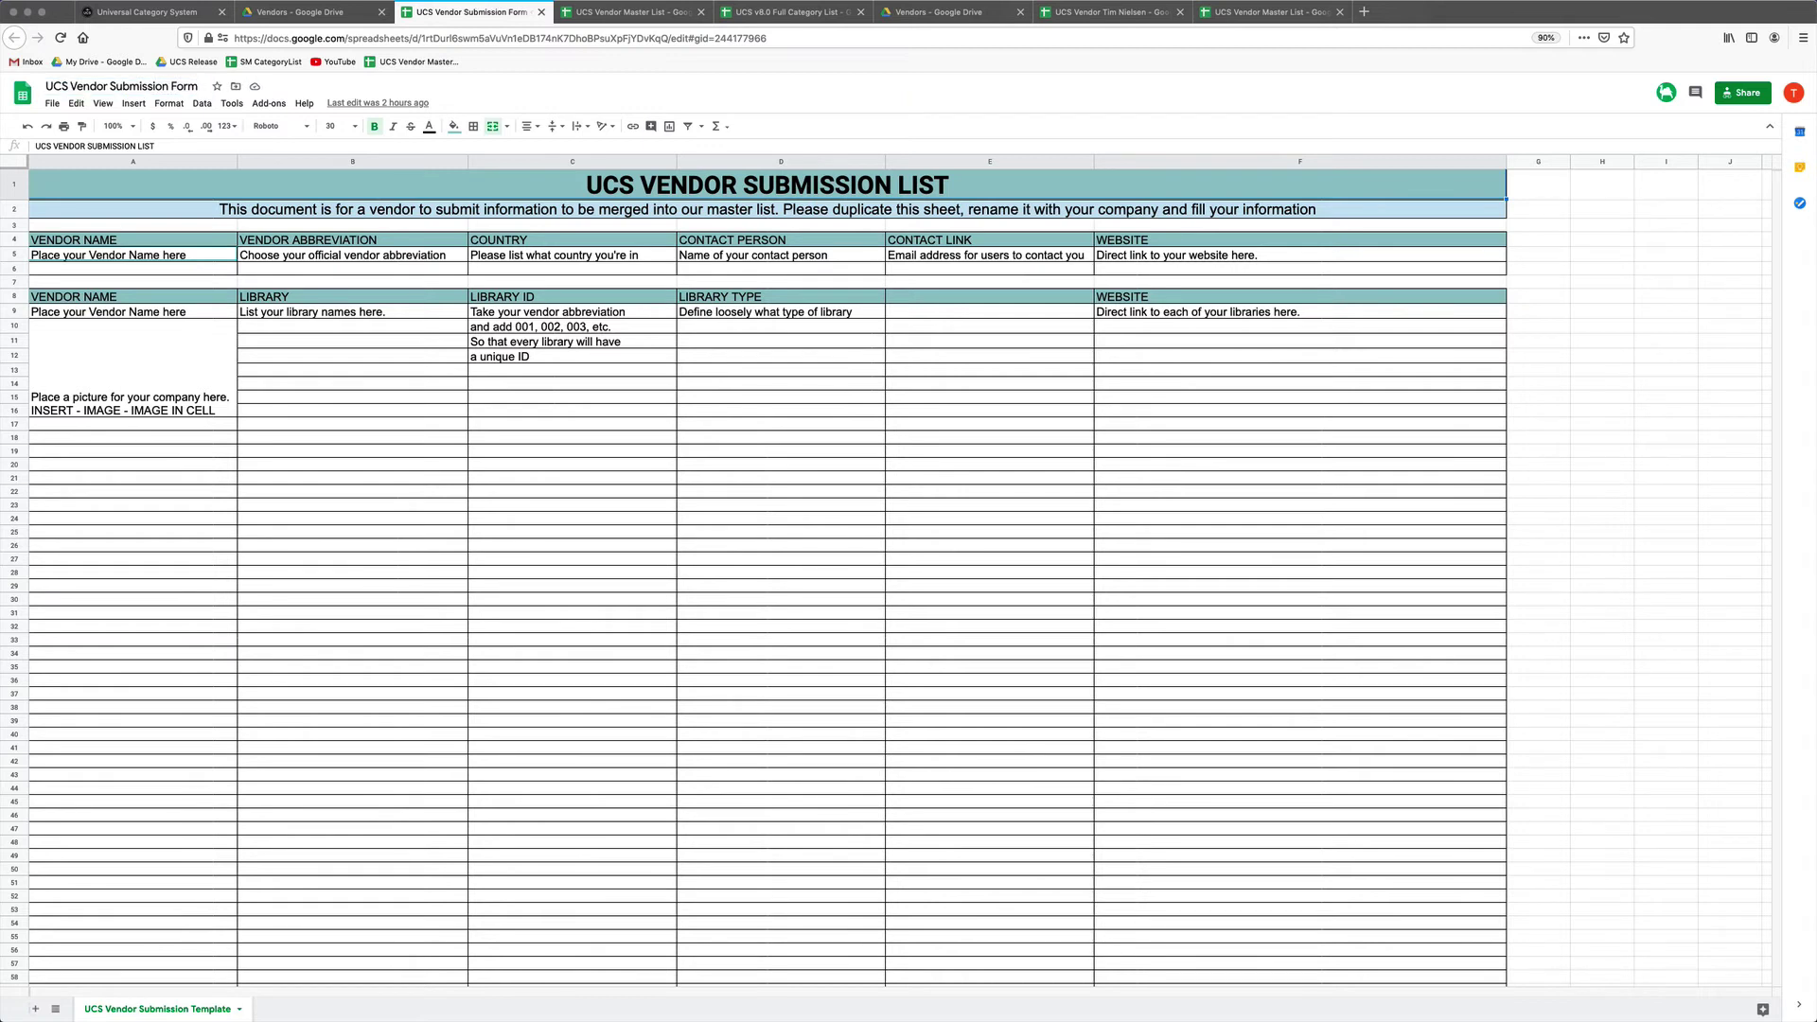
Duplicate the UCS Vendor Submission Template sheet and rename the copy with the vendor's name.
{"action": "left_click", "coordinate": [161, 256]}
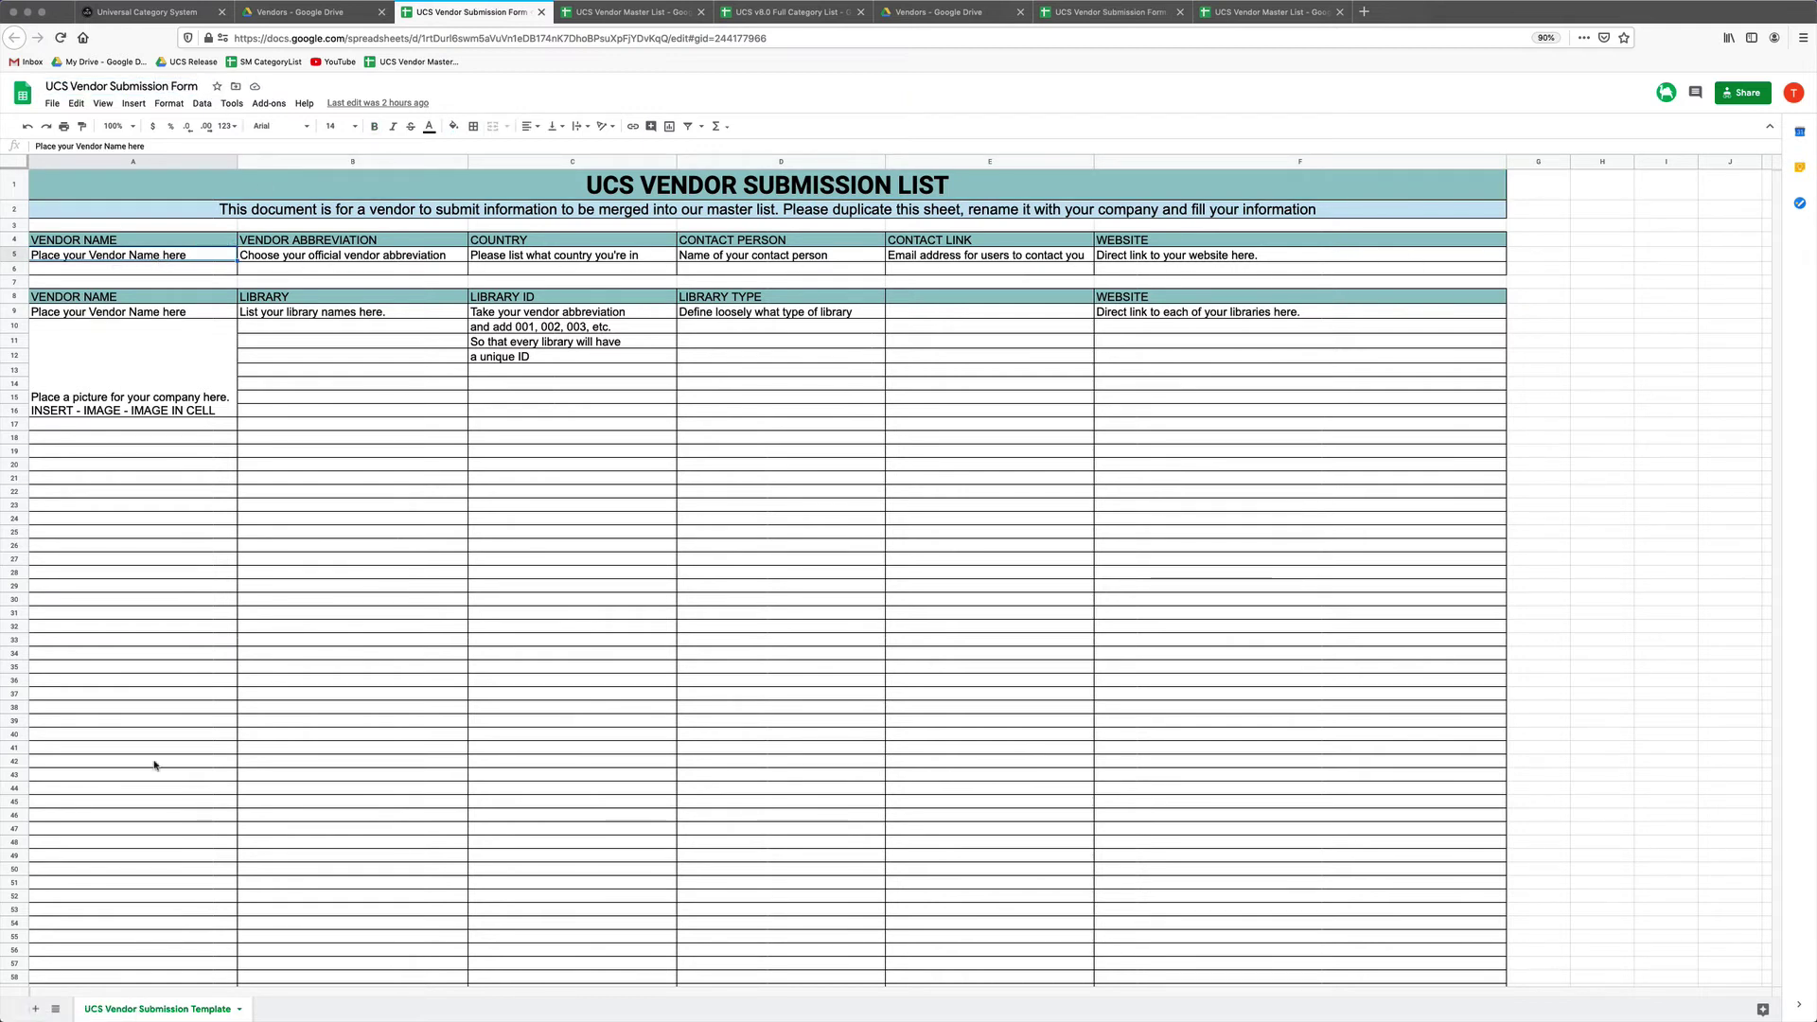
{"action": "right_click", "coordinate": [196, 1001]}
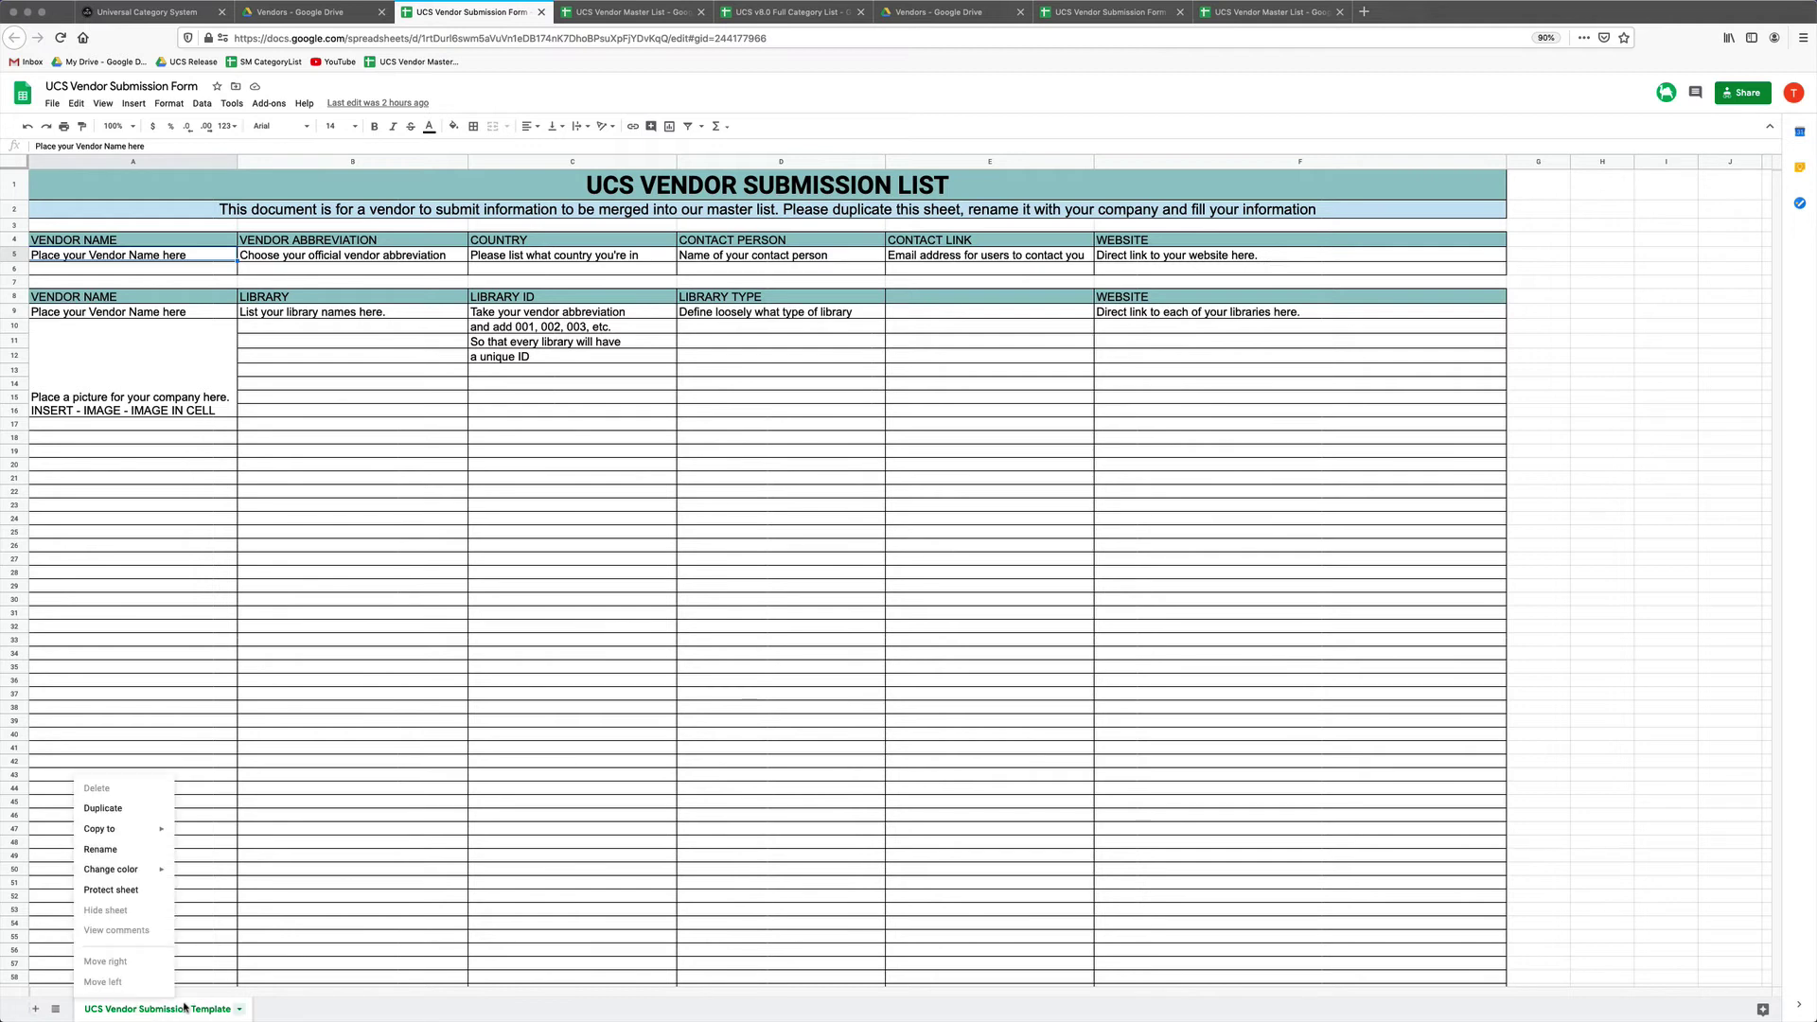
{"action": "left_click", "coordinate": [128, 812]}
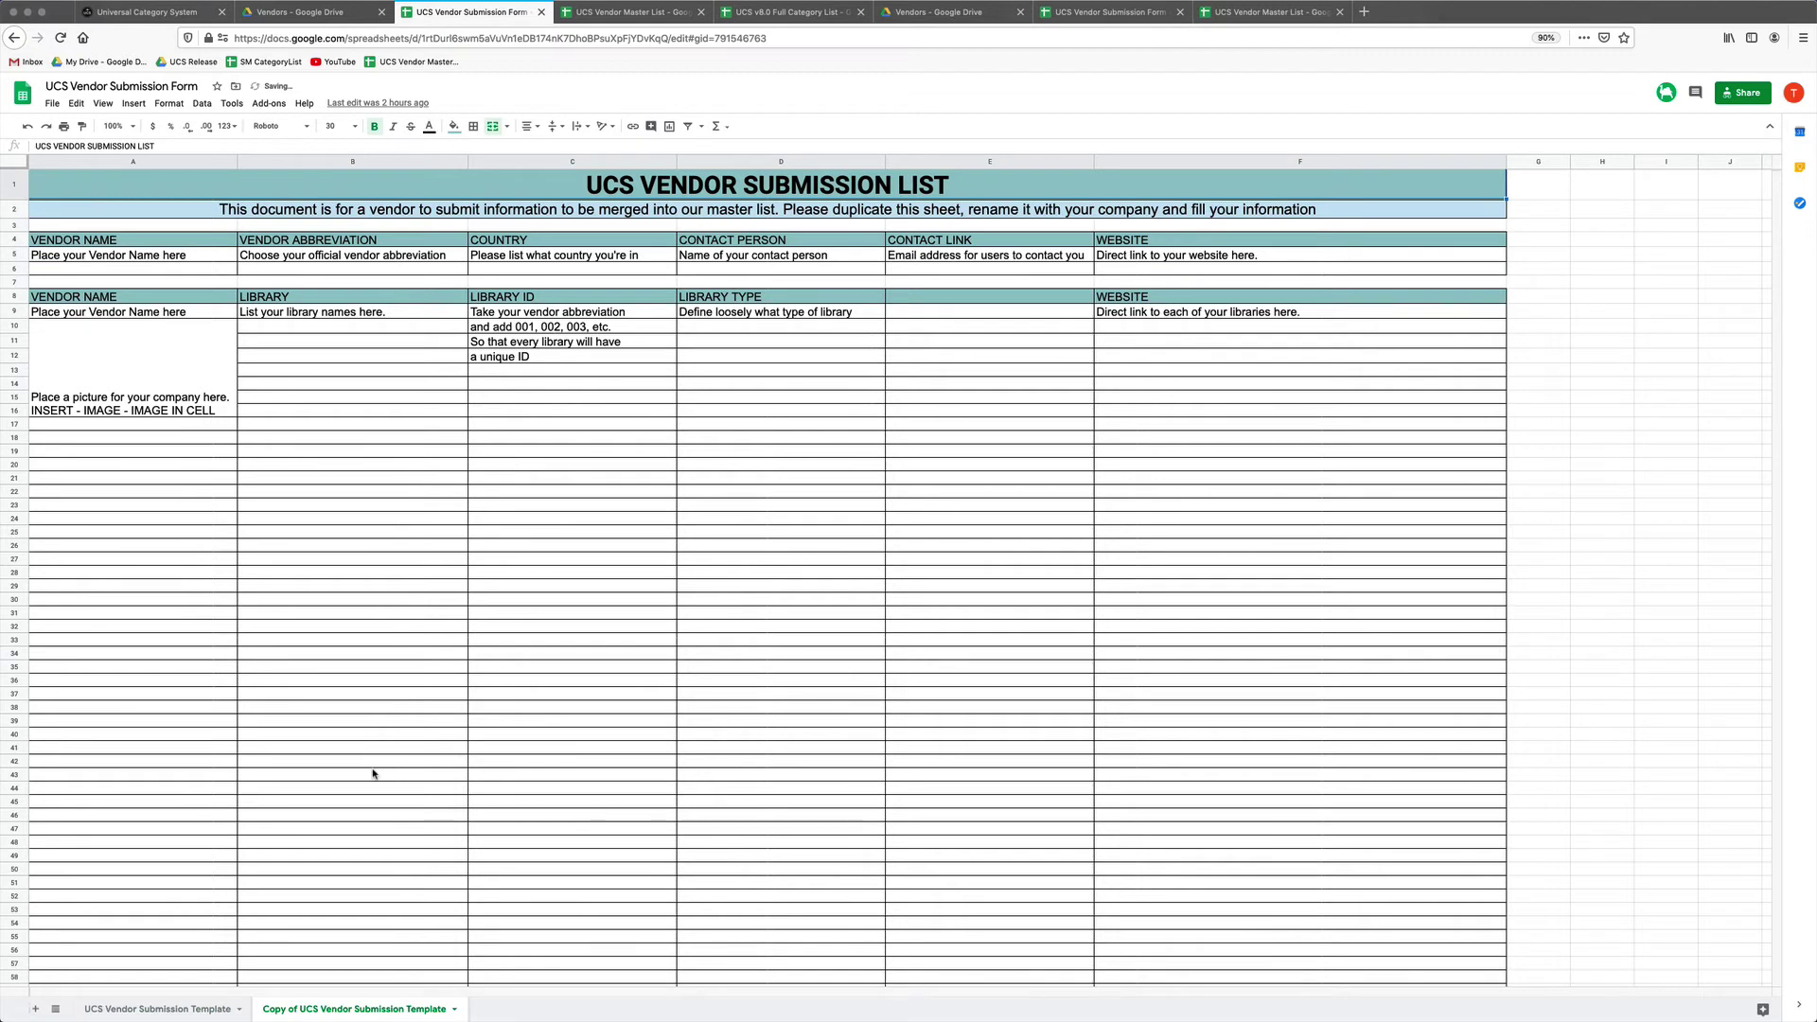
{"action": "right_click", "coordinate": [323, 1014]}
{"action": "left_click", "coordinate": [323, 857]}
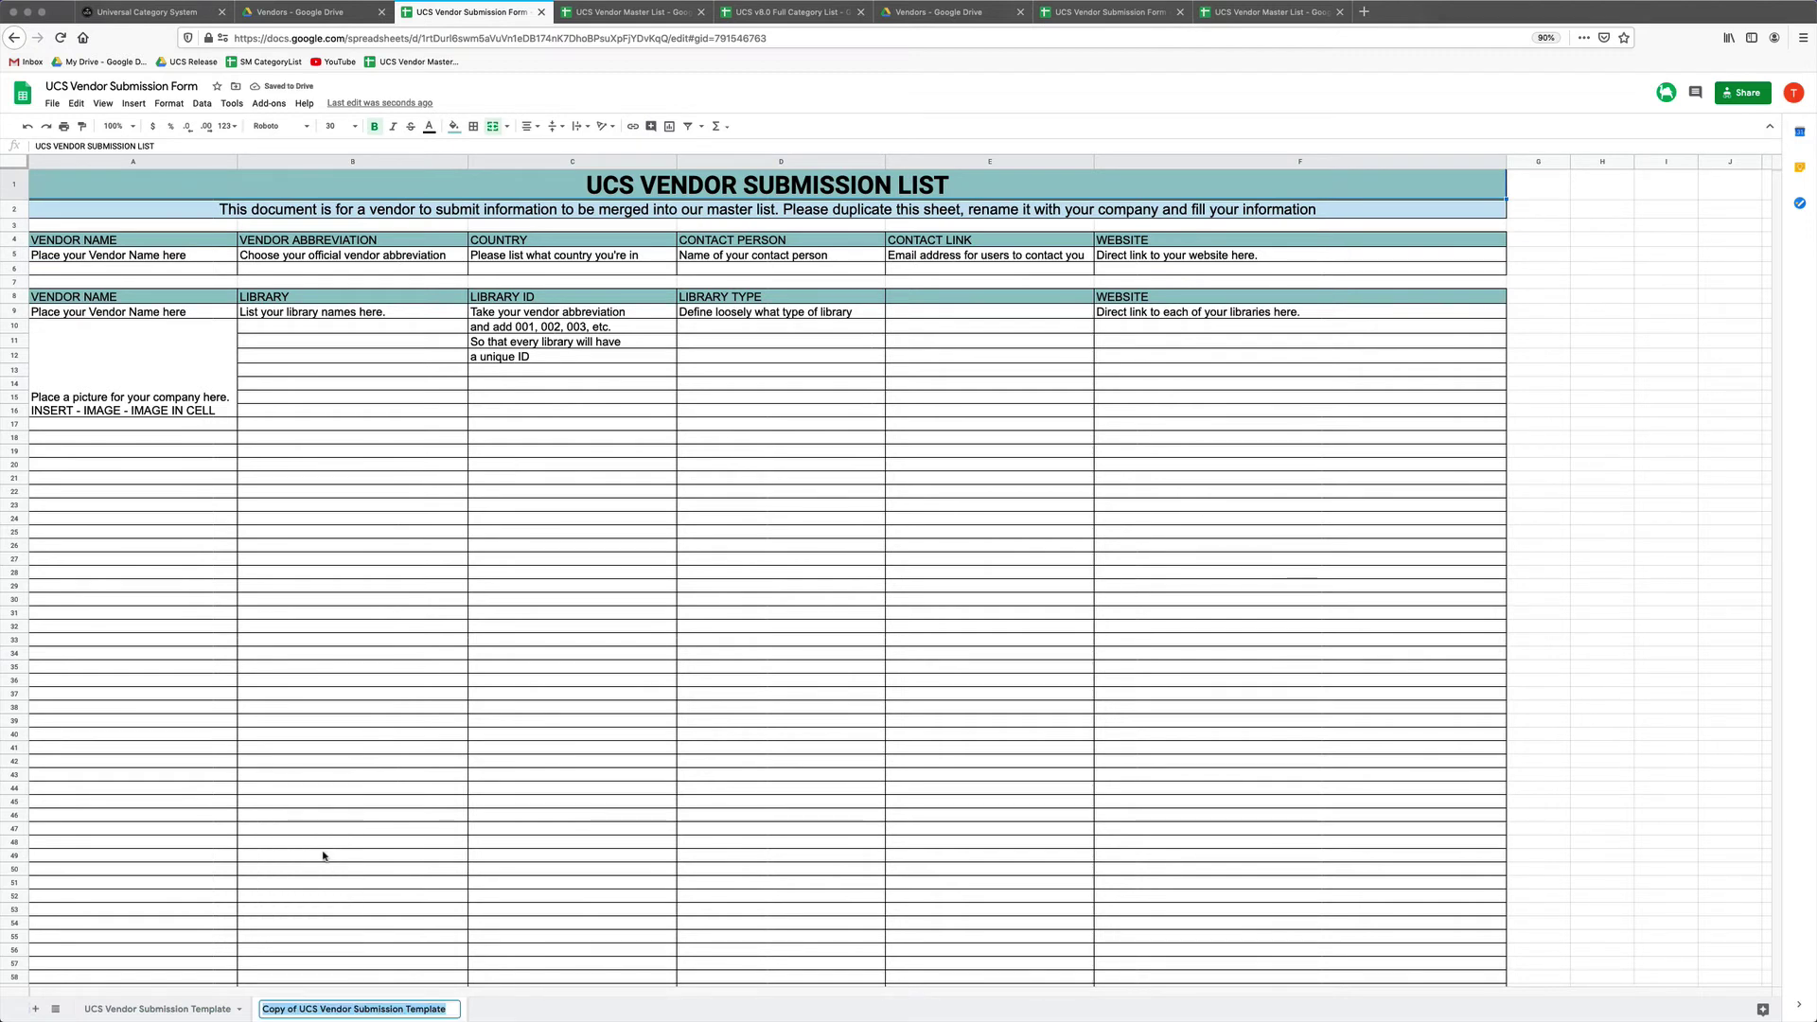
{"action": "type", "text": "TimNielse"}
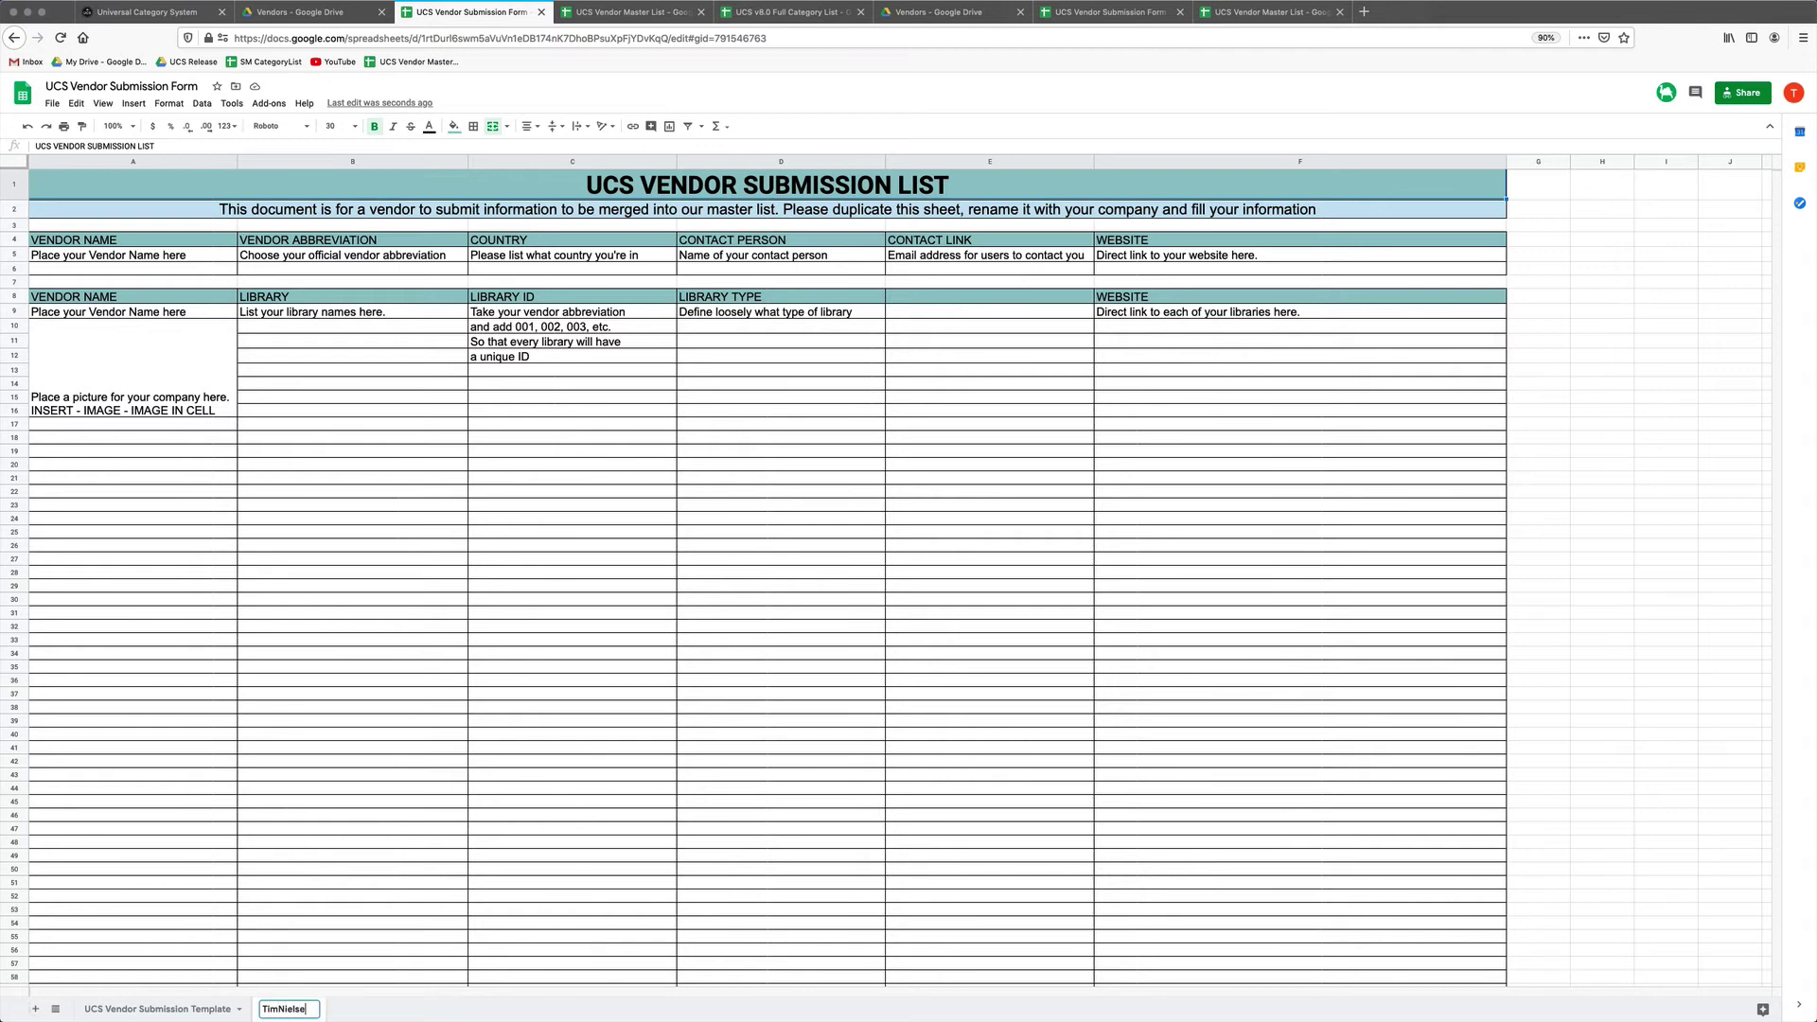
{"action": "type", "text": "n"}
{"action": "key", "text": "Return"}
Enter the vendor's full name in A5 and TNFX as the abbreviation in B5.
{"action": "left_click", "coordinate": [193, 251]}
{"action": "type", "text": "Tim Nielsen"}
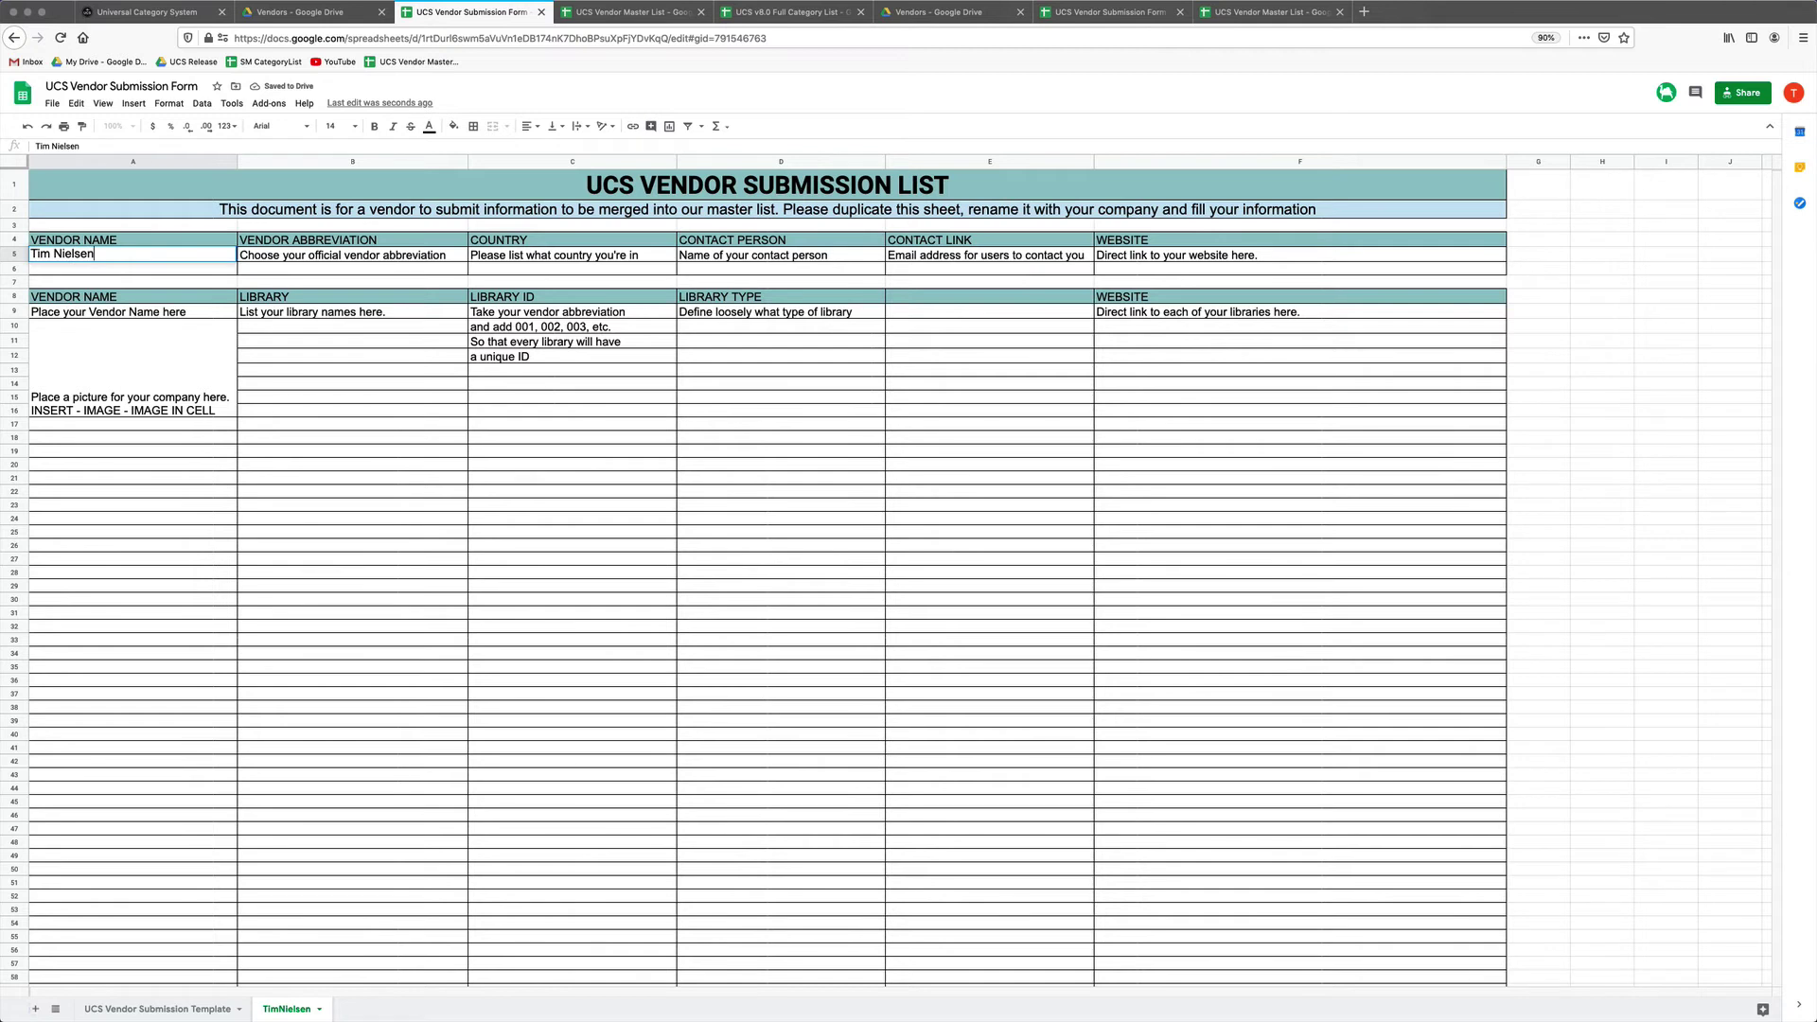
{"action": "key", "text": "Tab"}
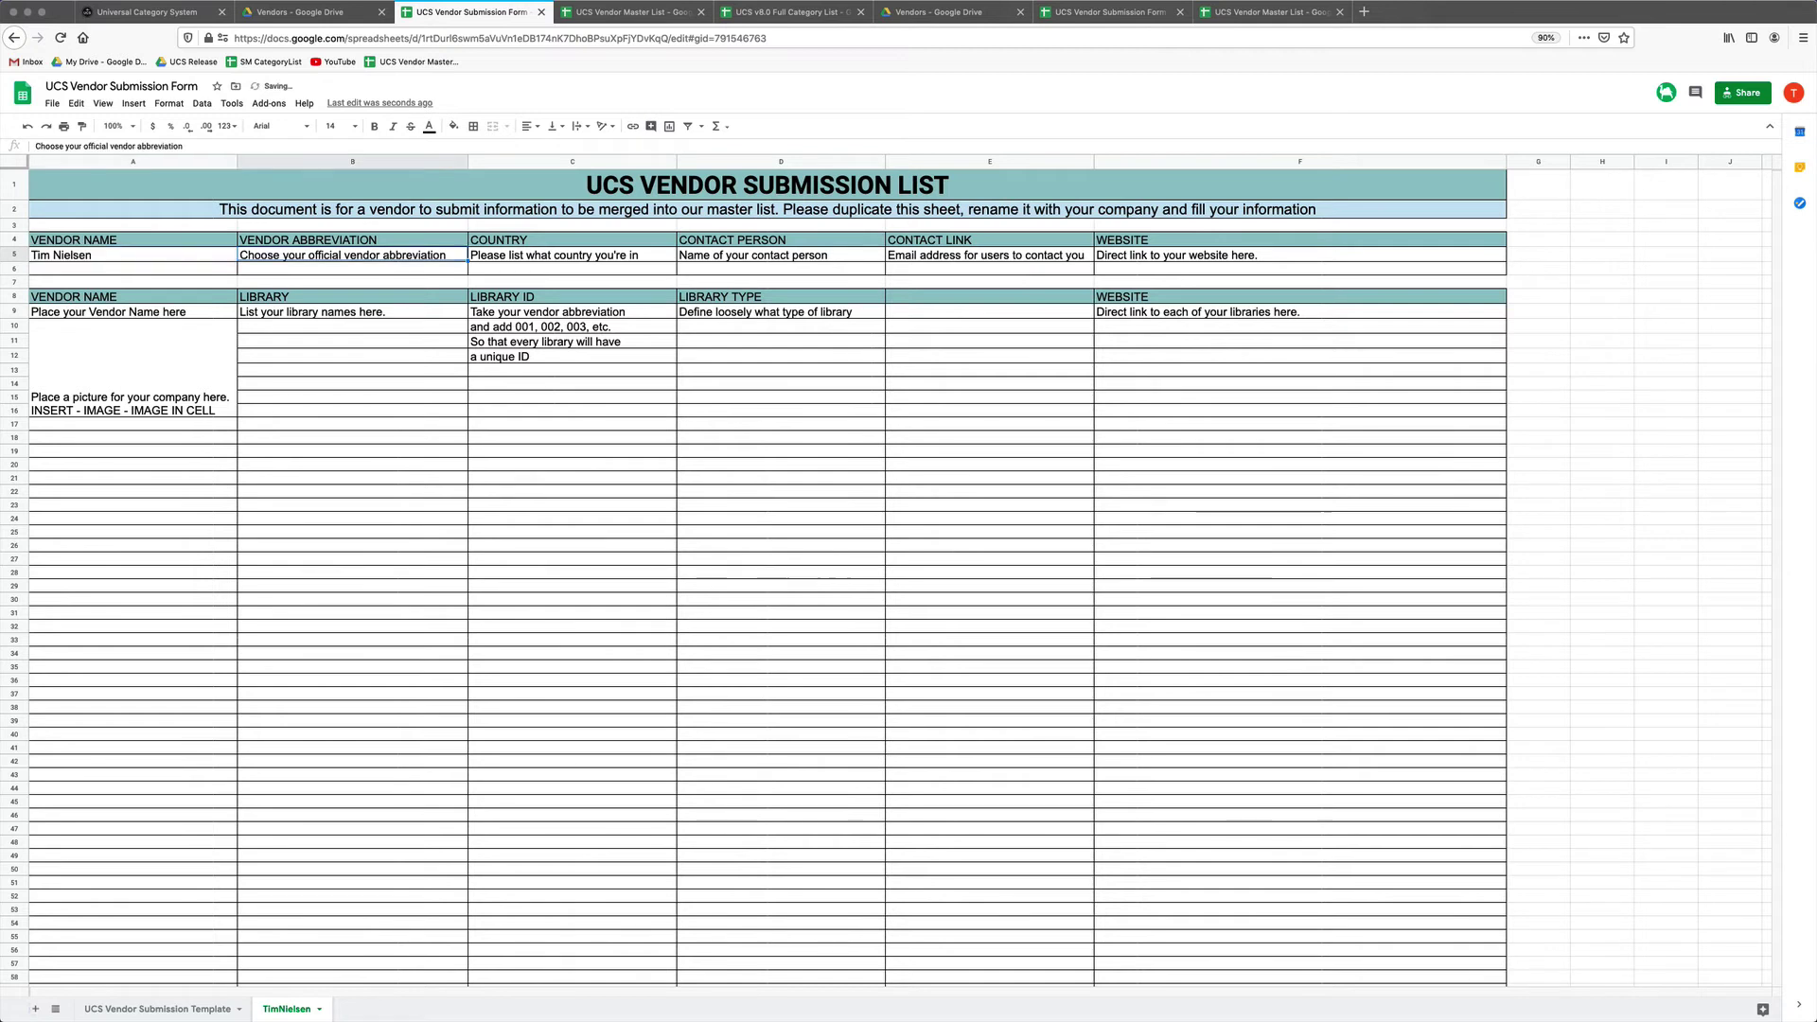
{"action": "type", "text": "TNFX"}
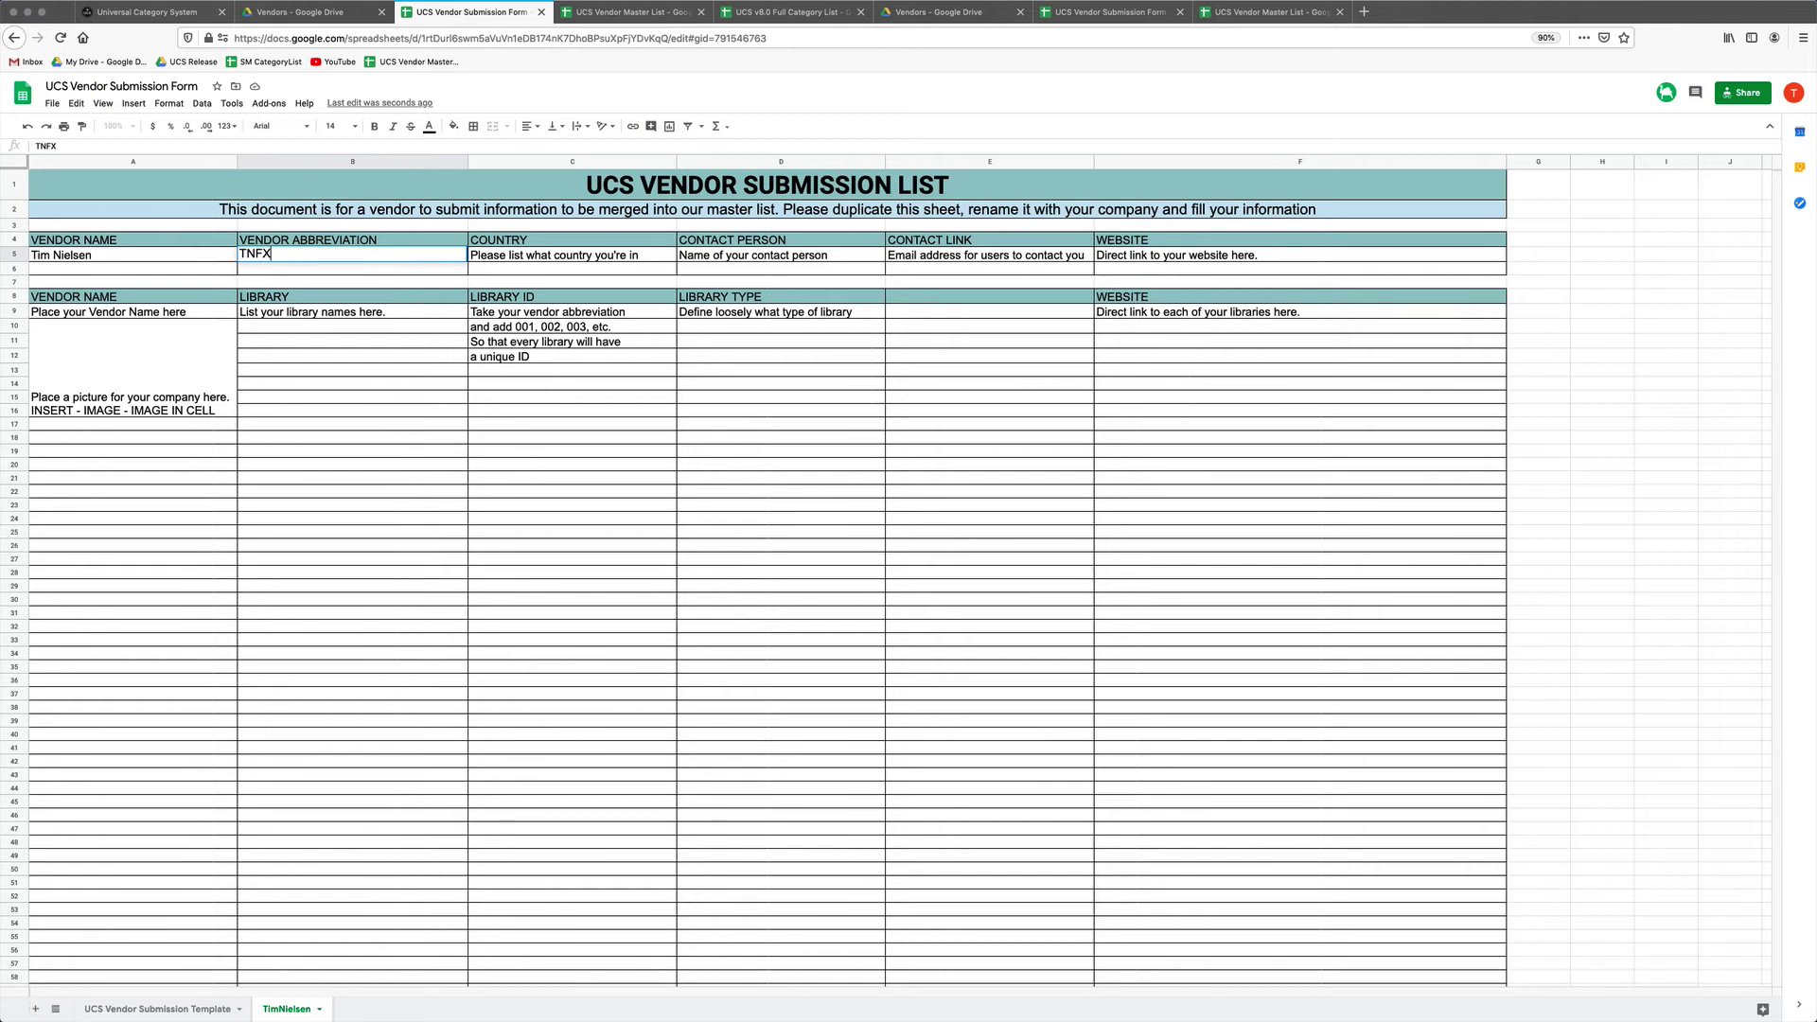
Commit TNFX, then try BOOM, B00M and SMORPH as abbreviations before clearing SMORPH.
{"action": "key", "text": "Tab"}
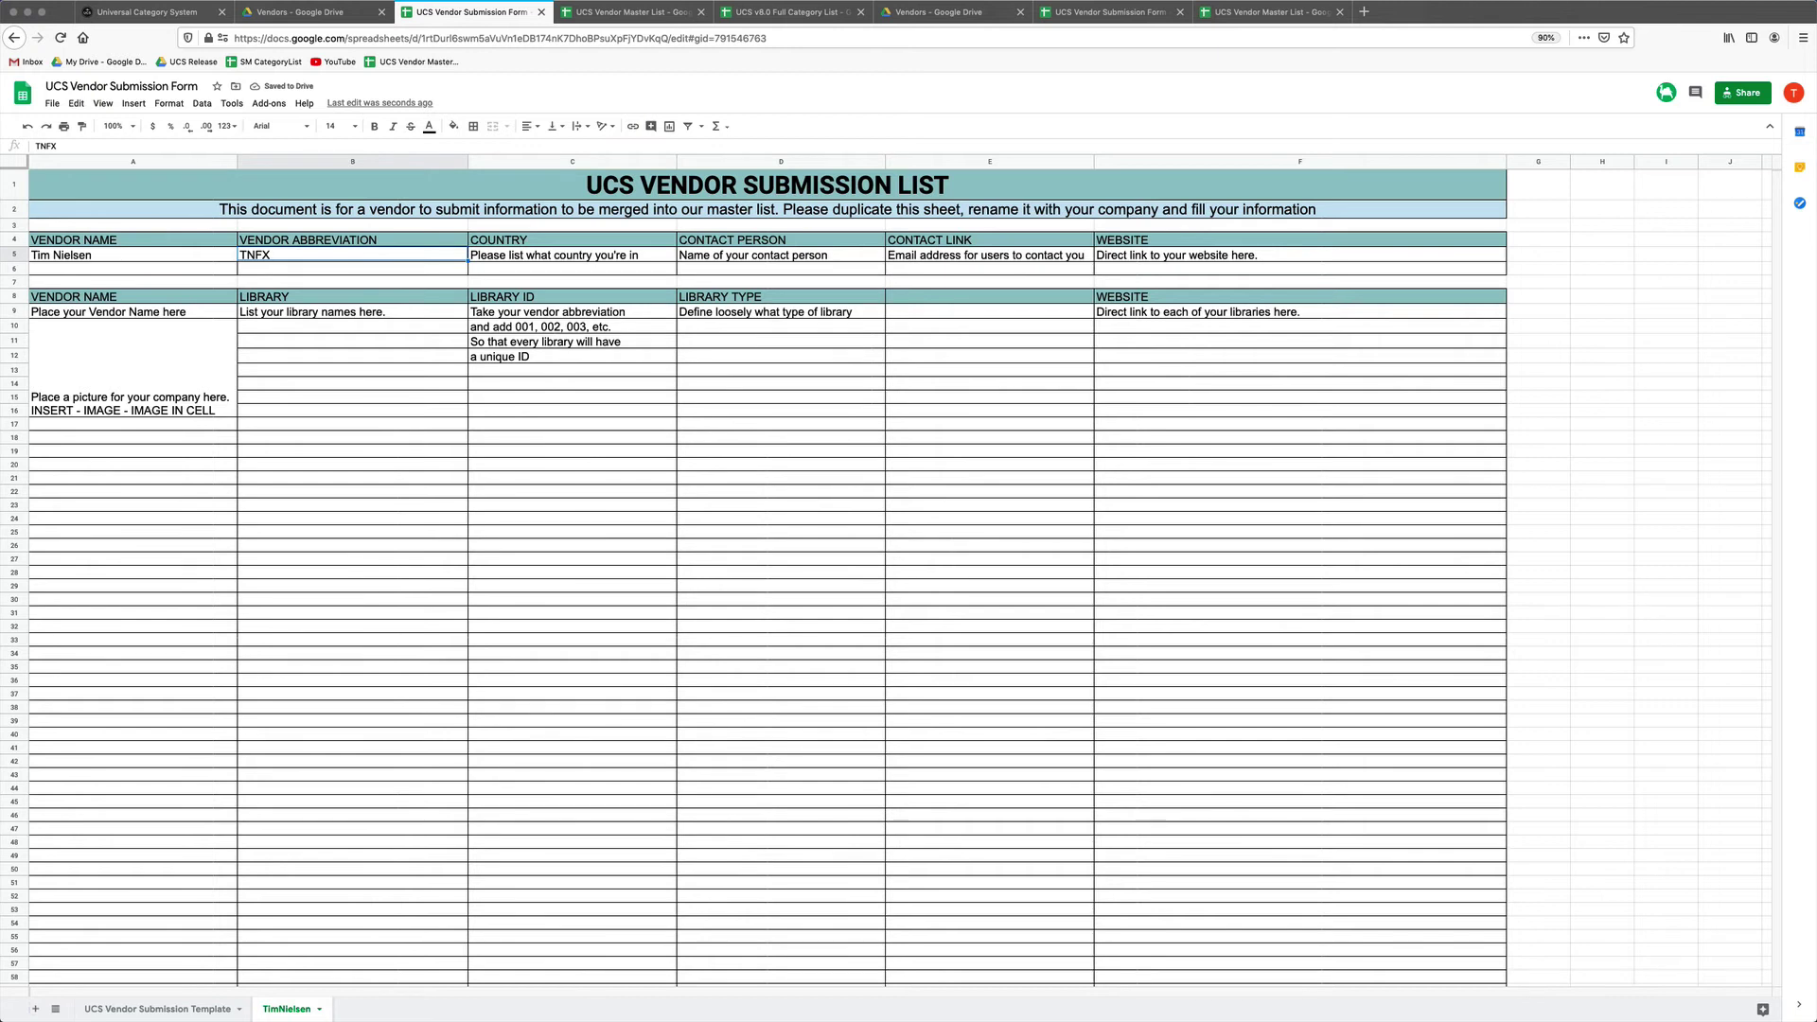
{"action": "type", "text": "BOOM"}
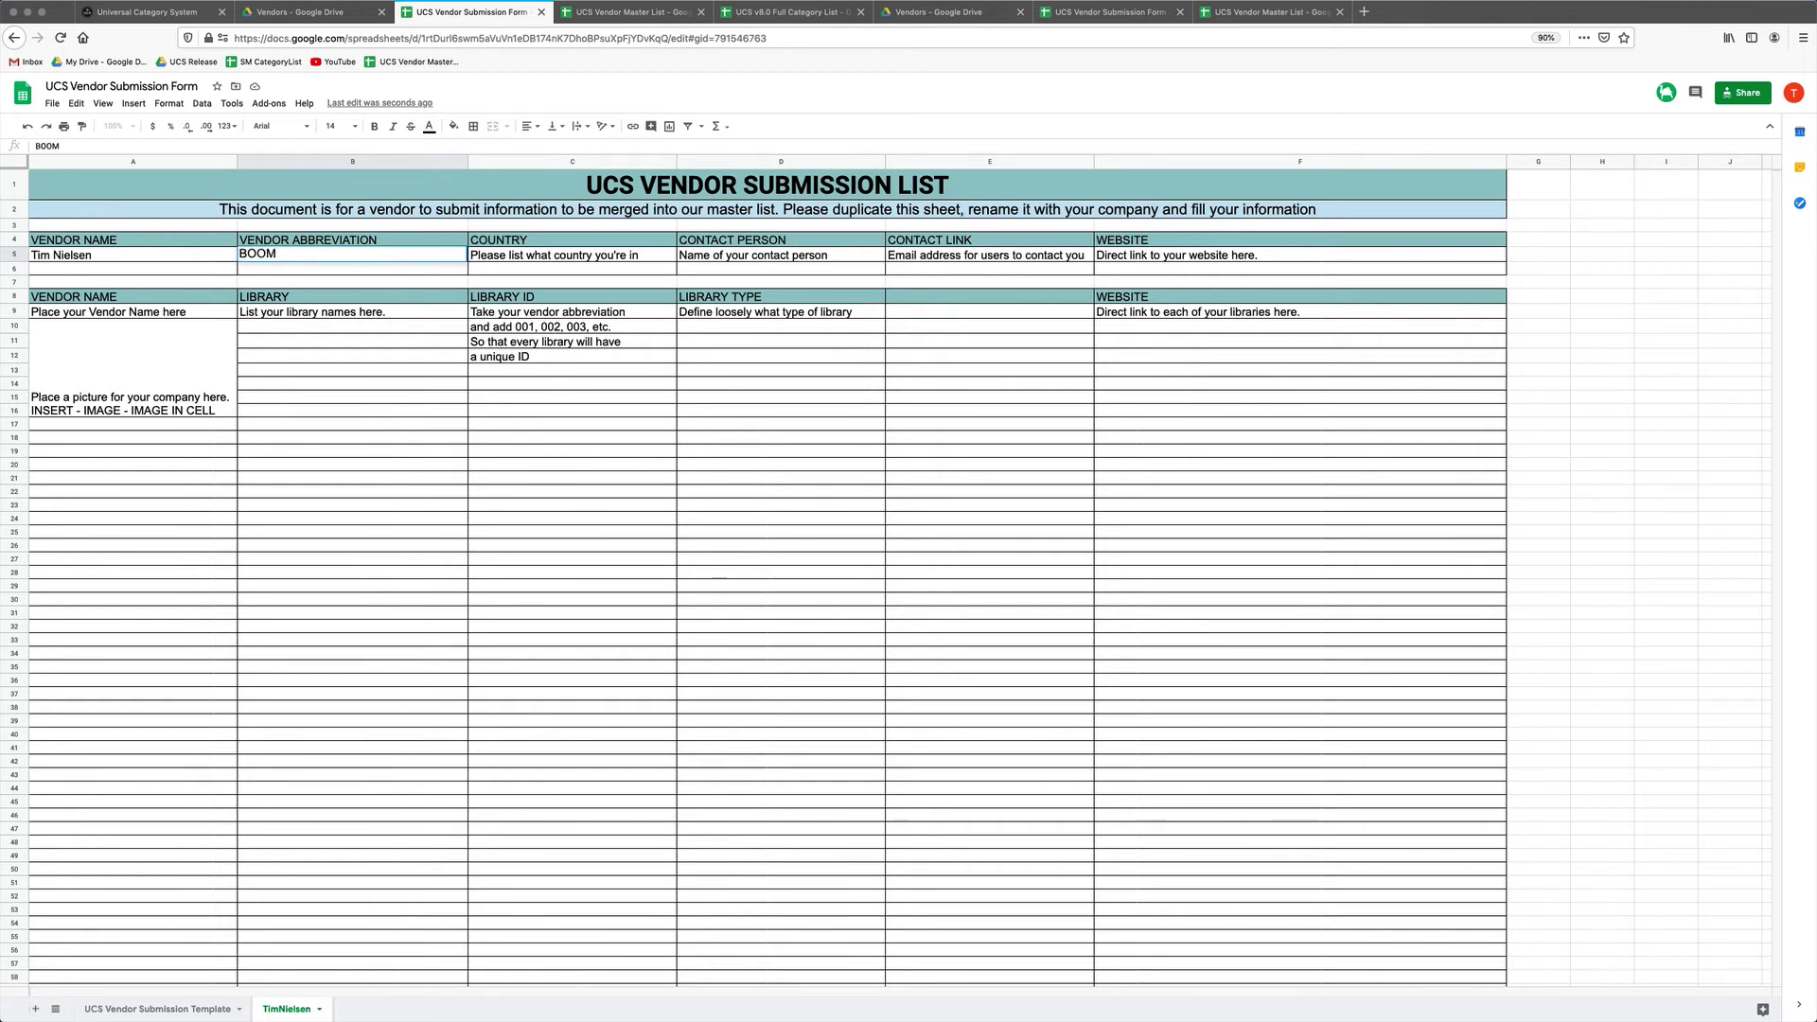
{"action": "key", "text": "Left"}
{"action": "key", "text": "Right"}
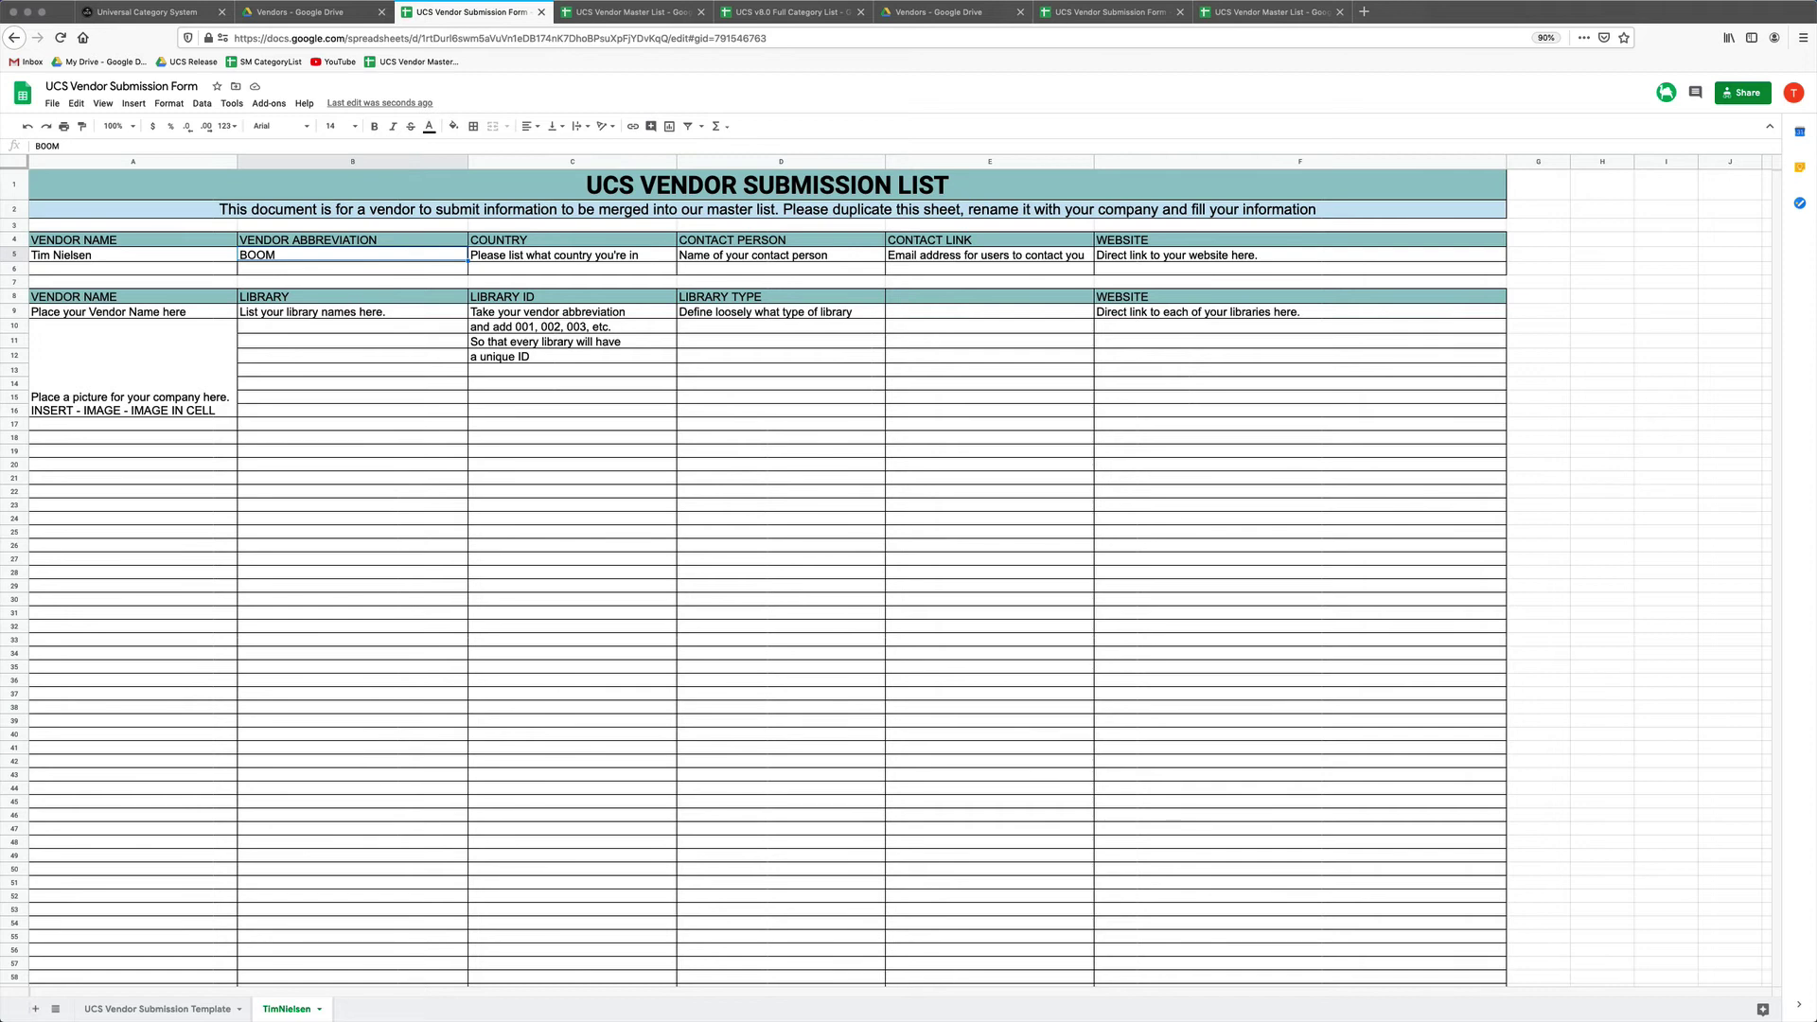
{"action": "type", "text": "B00M"}
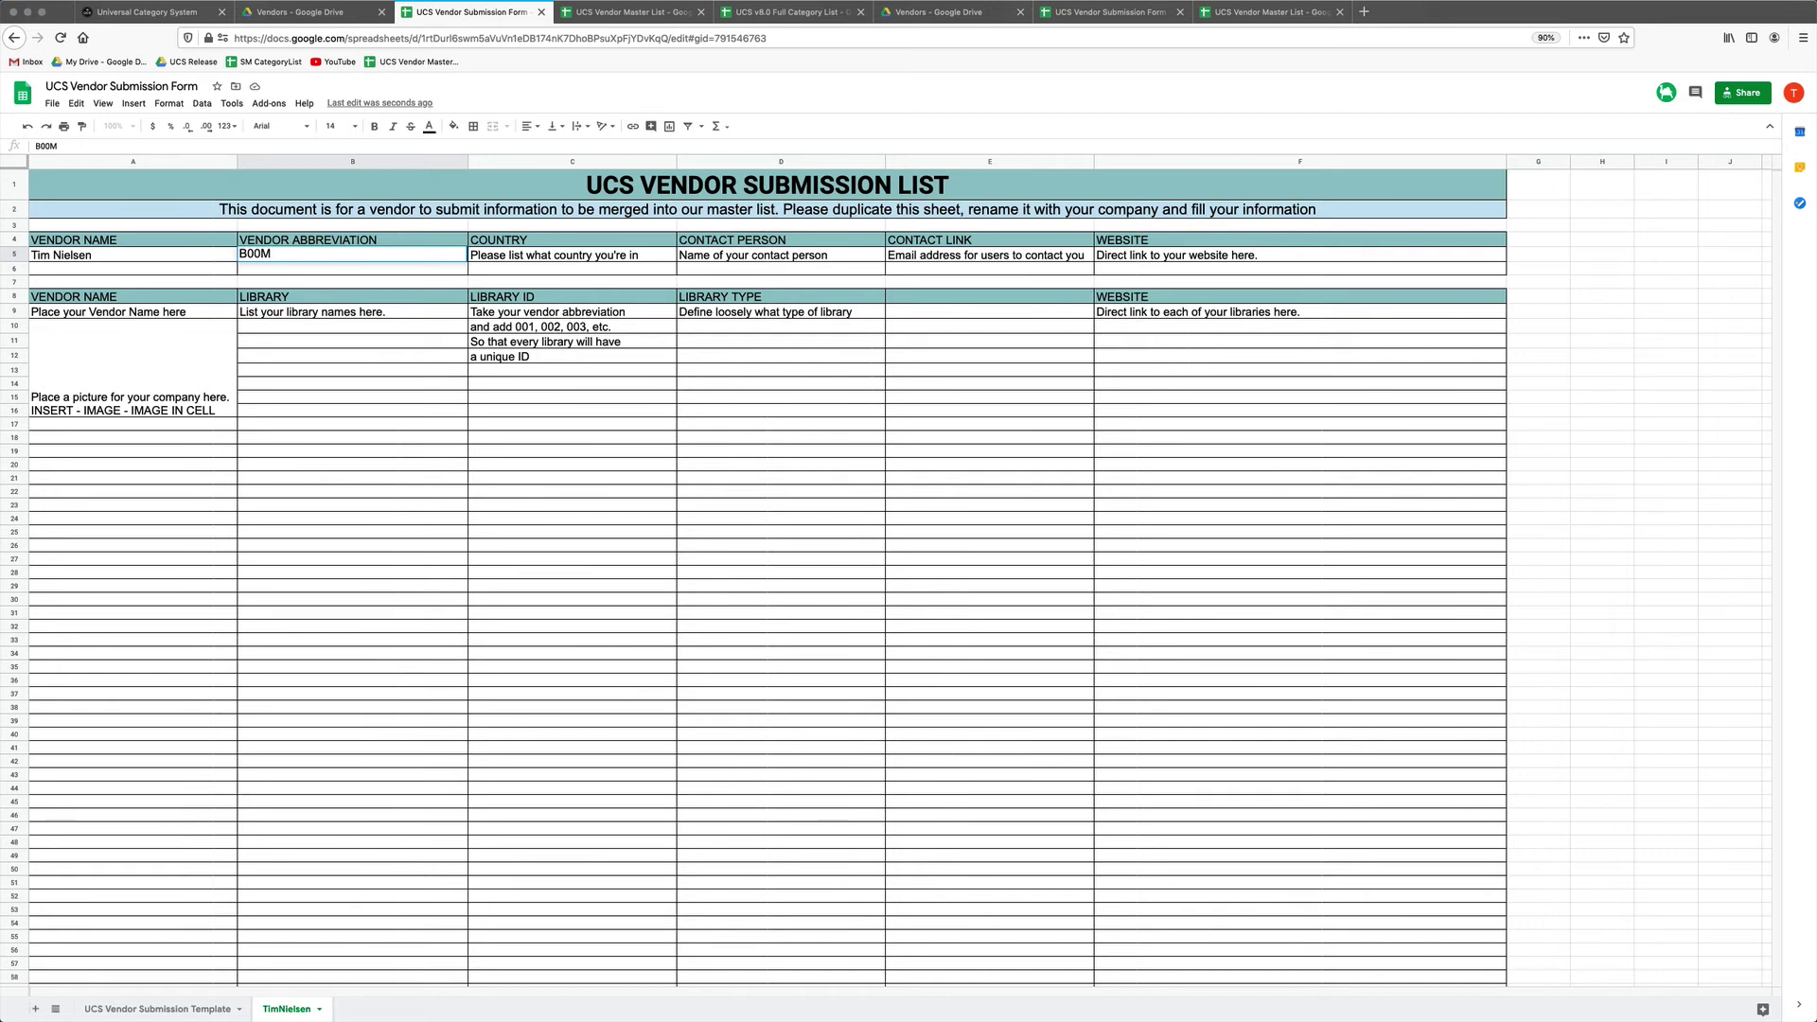
{"action": "key", "text": "BackSpace"}
{"action": "key", "text": "BackSpace"}
{"action": "key", "text": "BackSpace"}
{"action": "type", "text": "SM"}
{"action": "type", "text": "ORPH"}
{"action": "key", "text": "BackSpace"}
{"action": "key", "text": "BackSpace"}
{"action": "key", "text": "BackSpace"}
{"action": "key", "text": "BackSpace"}
{"action": "key", "text": "BackSpace"}
{"action": "key", "text": "BackSpace"}
Enter TNFX in B5, United States in C5 and the contact's name in D5.
{"action": "type", "text": "TNFX"}
{"action": "key", "text": "Tab"}
{"action": "type", "text": "United"}
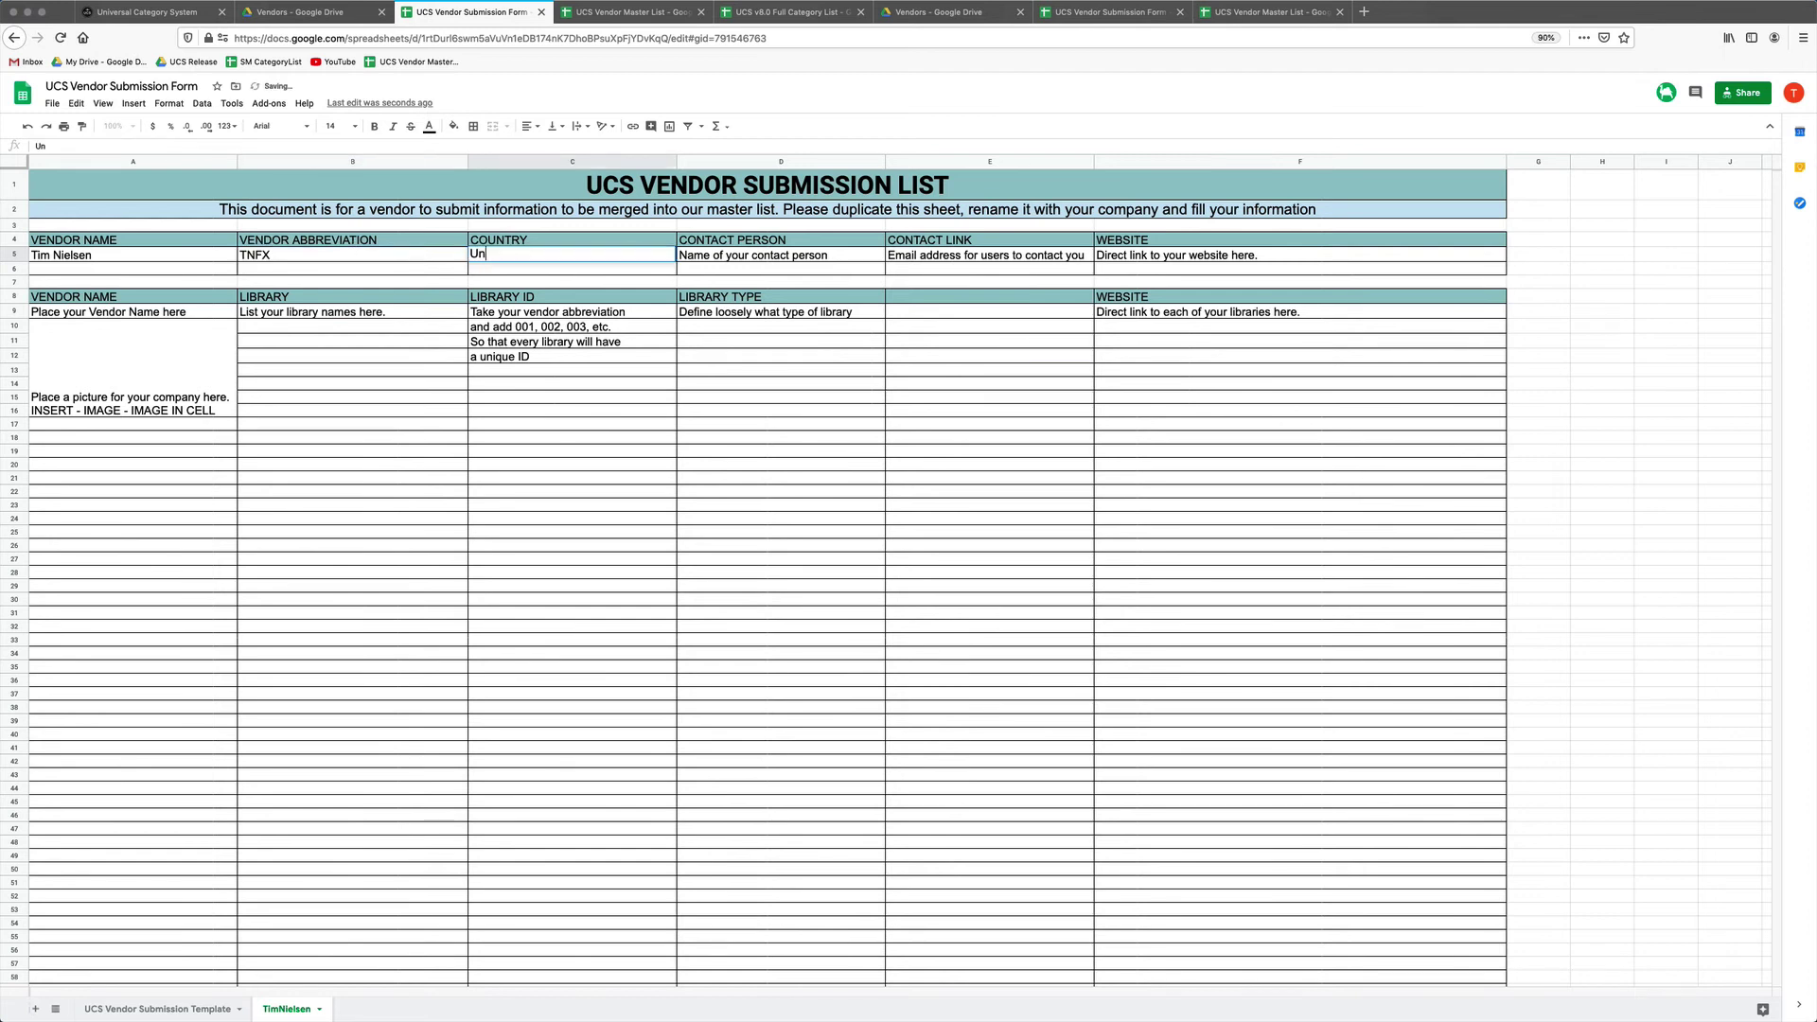
{"action": "type", "text": "tes"}
{"action": "key", "text": "Tab"}
{"action": "type", "text": "Tim Nielse"}
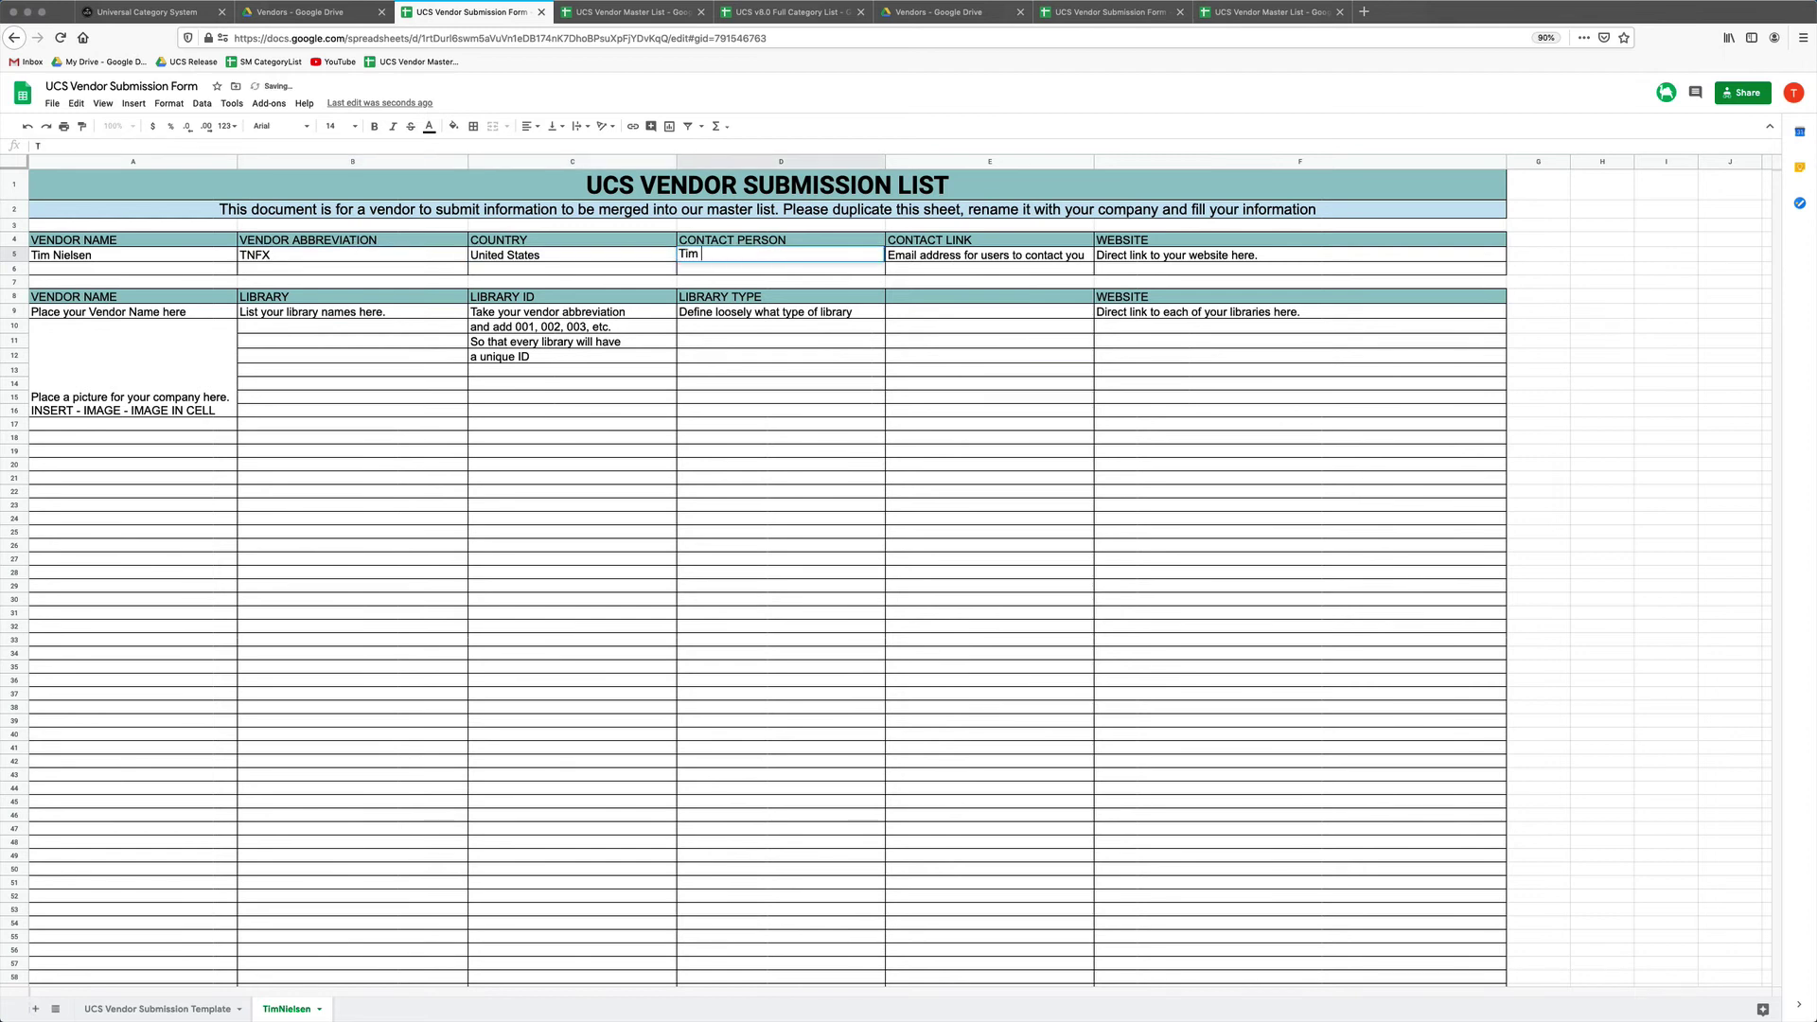
{"action": "key", "text": "BackSpace"}
{"action": "key", "text": "BackSpace"}
{"action": "key", "text": "BackSpace"}
{"action": "key", "text": "BackSpace"}
{"action": "key", "text": "BackSpace"}
{"action": "type", "text": "ielsen"}
{"action": "key", "text": "Tab"}
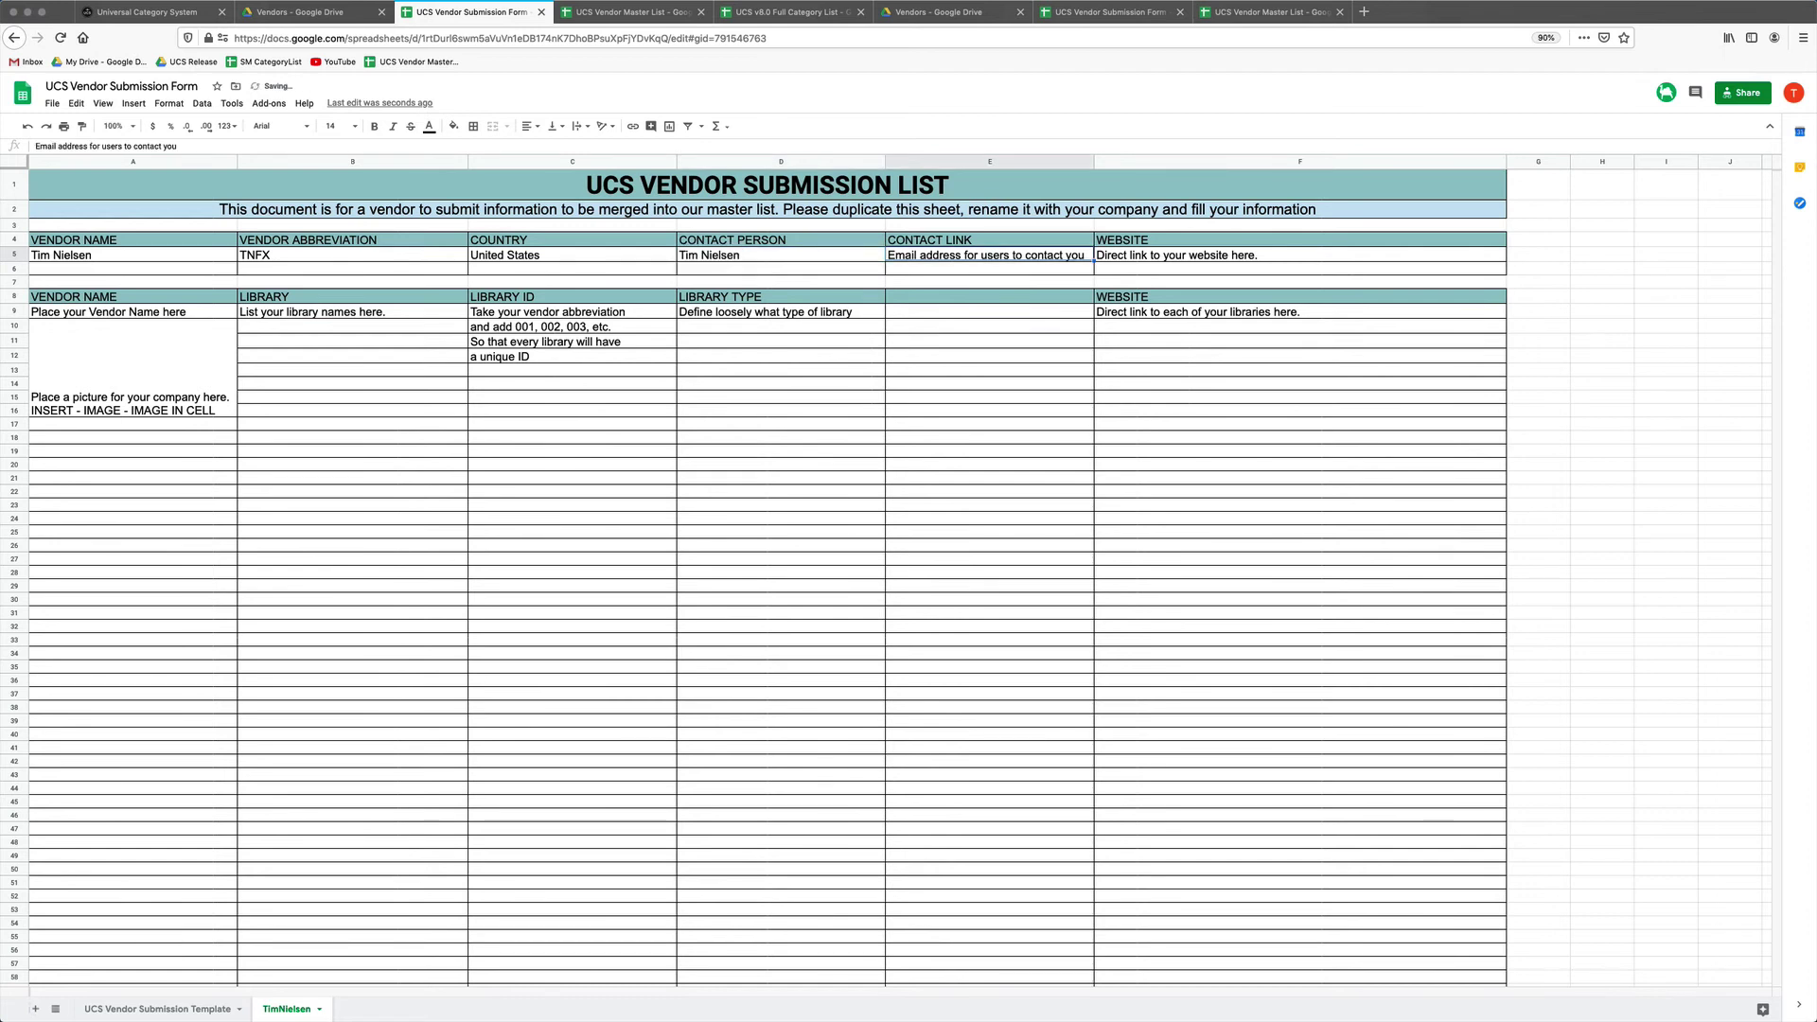
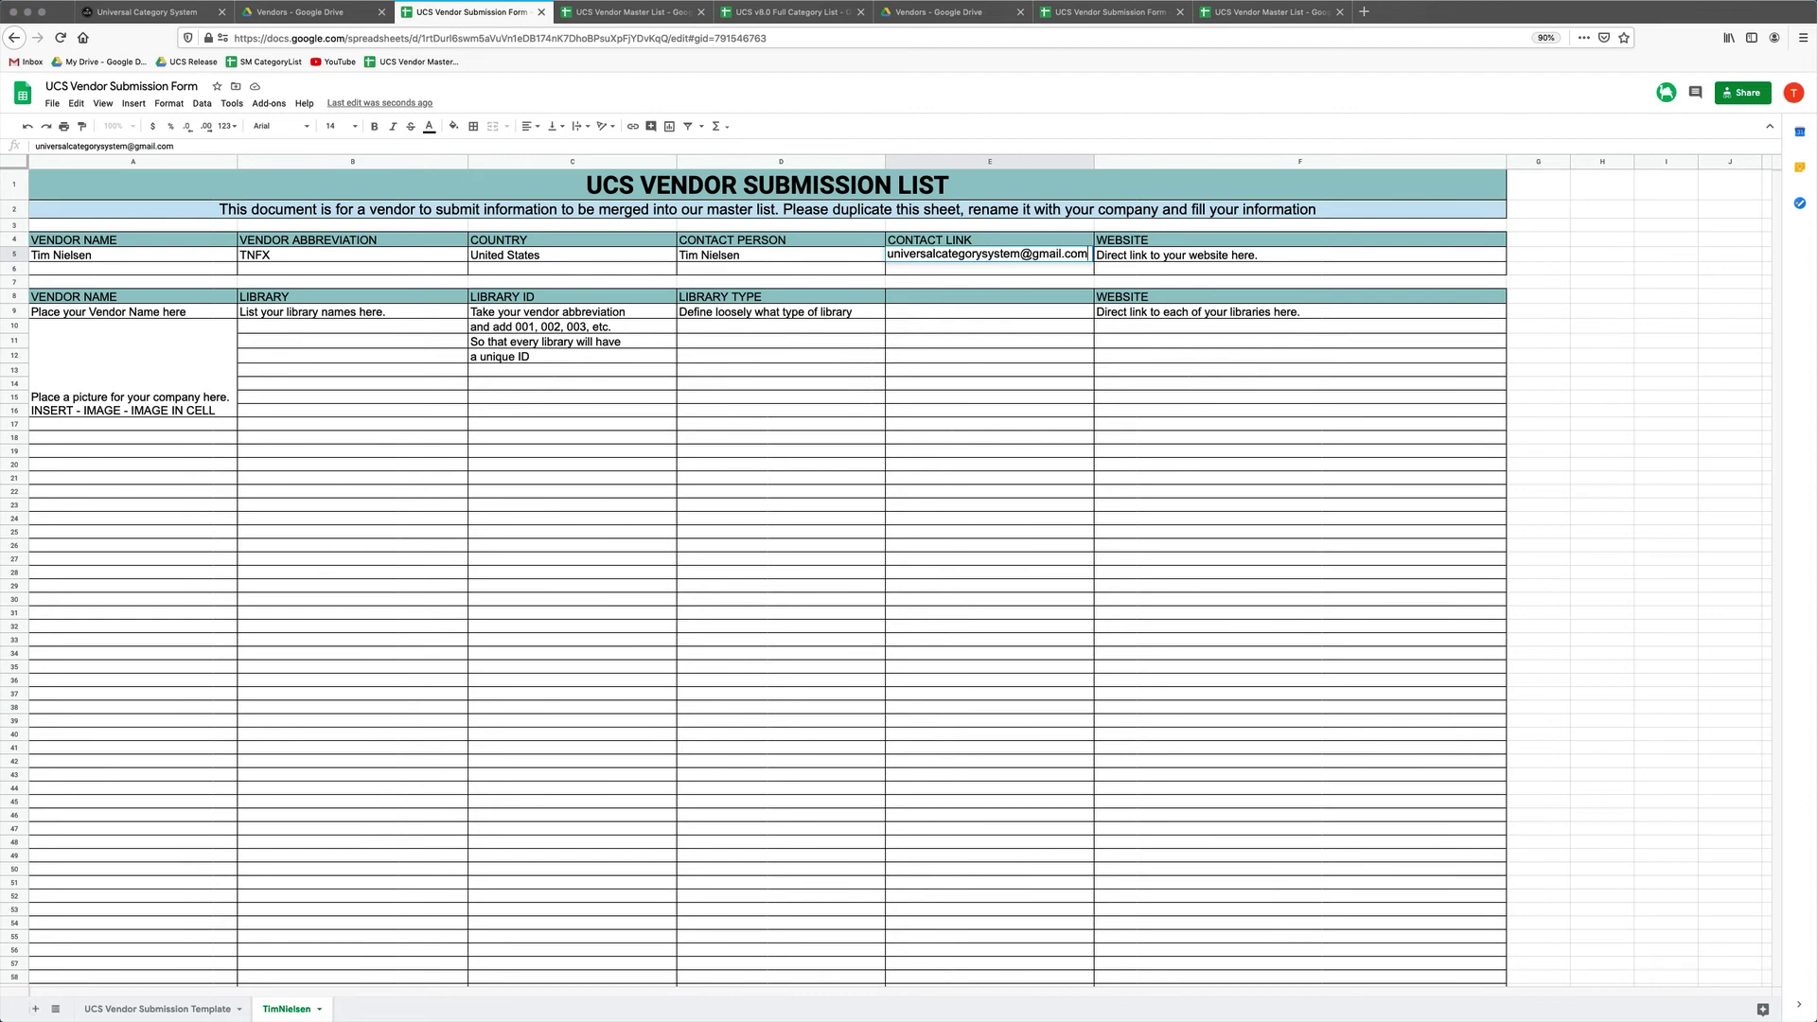
Fill in the contact's e-mail in E5 and universalcategorysystem.com as the website in F5.
{"action": "left_click", "coordinate": [1299, 255]}
{"action": "type", "text": "univer"}
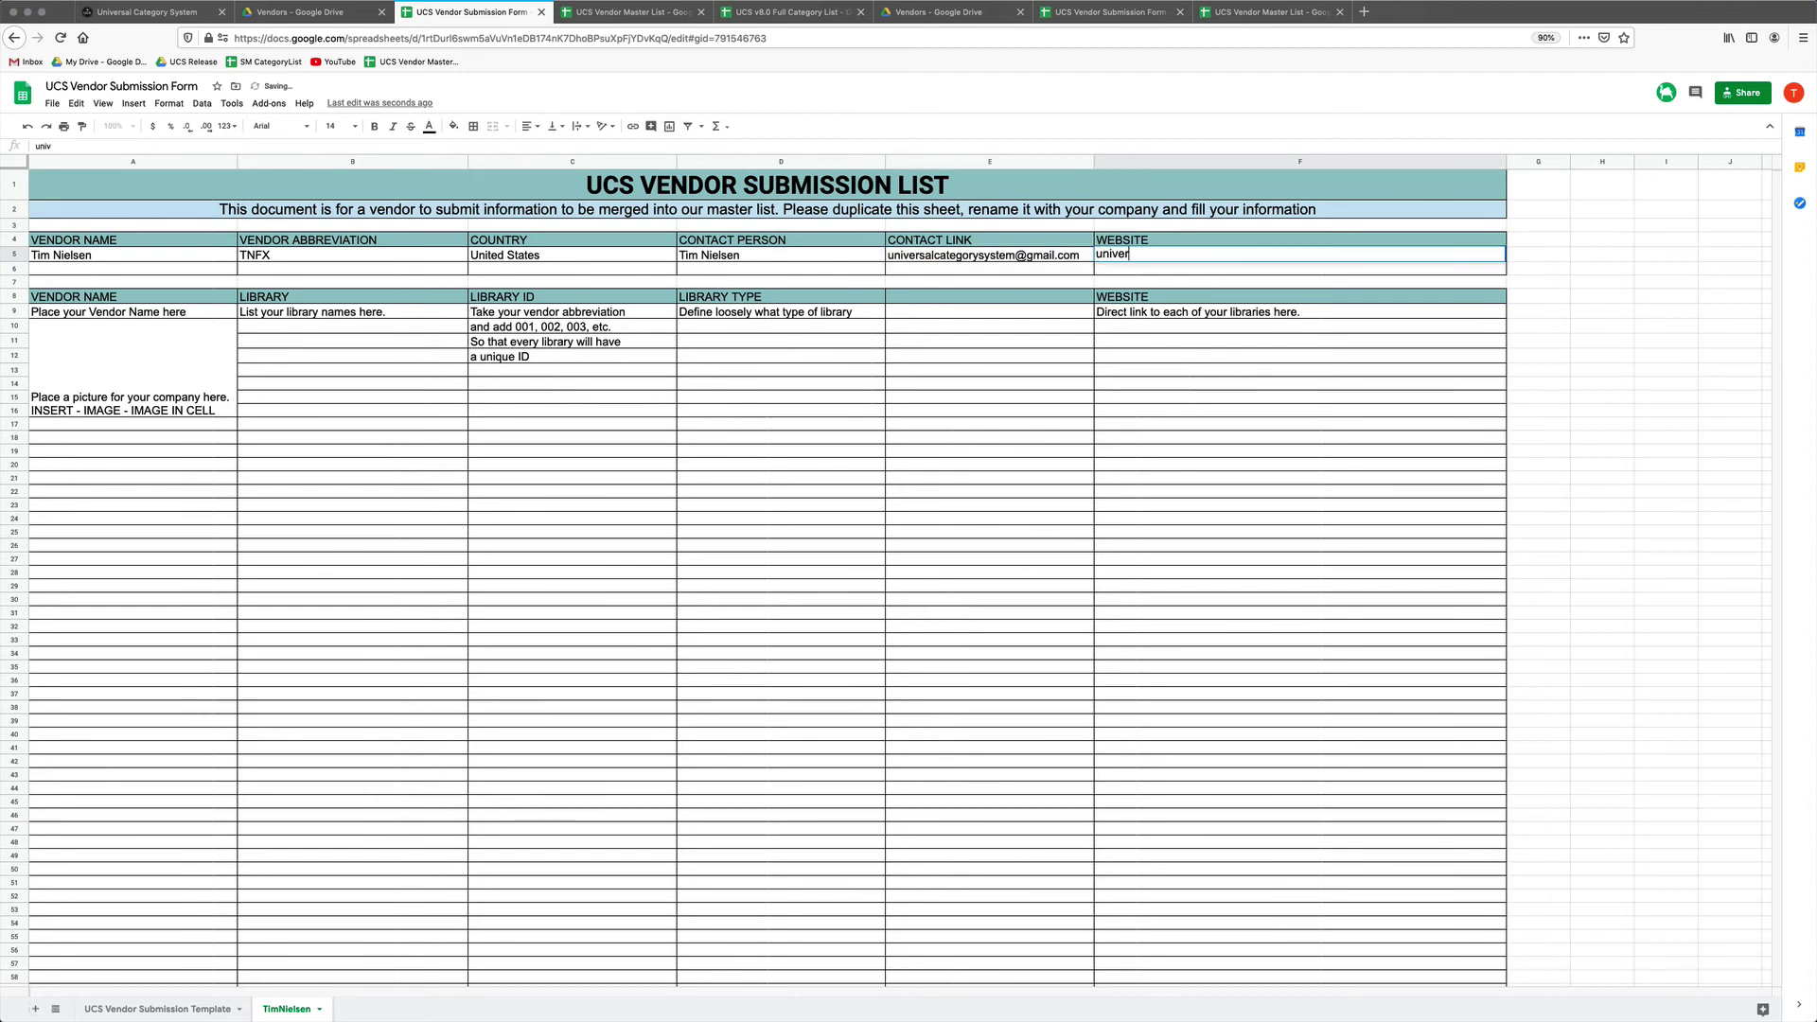
{"action": "type", "text": "salcategorysystem.com"}
{"action": "key", "text": "Return"}
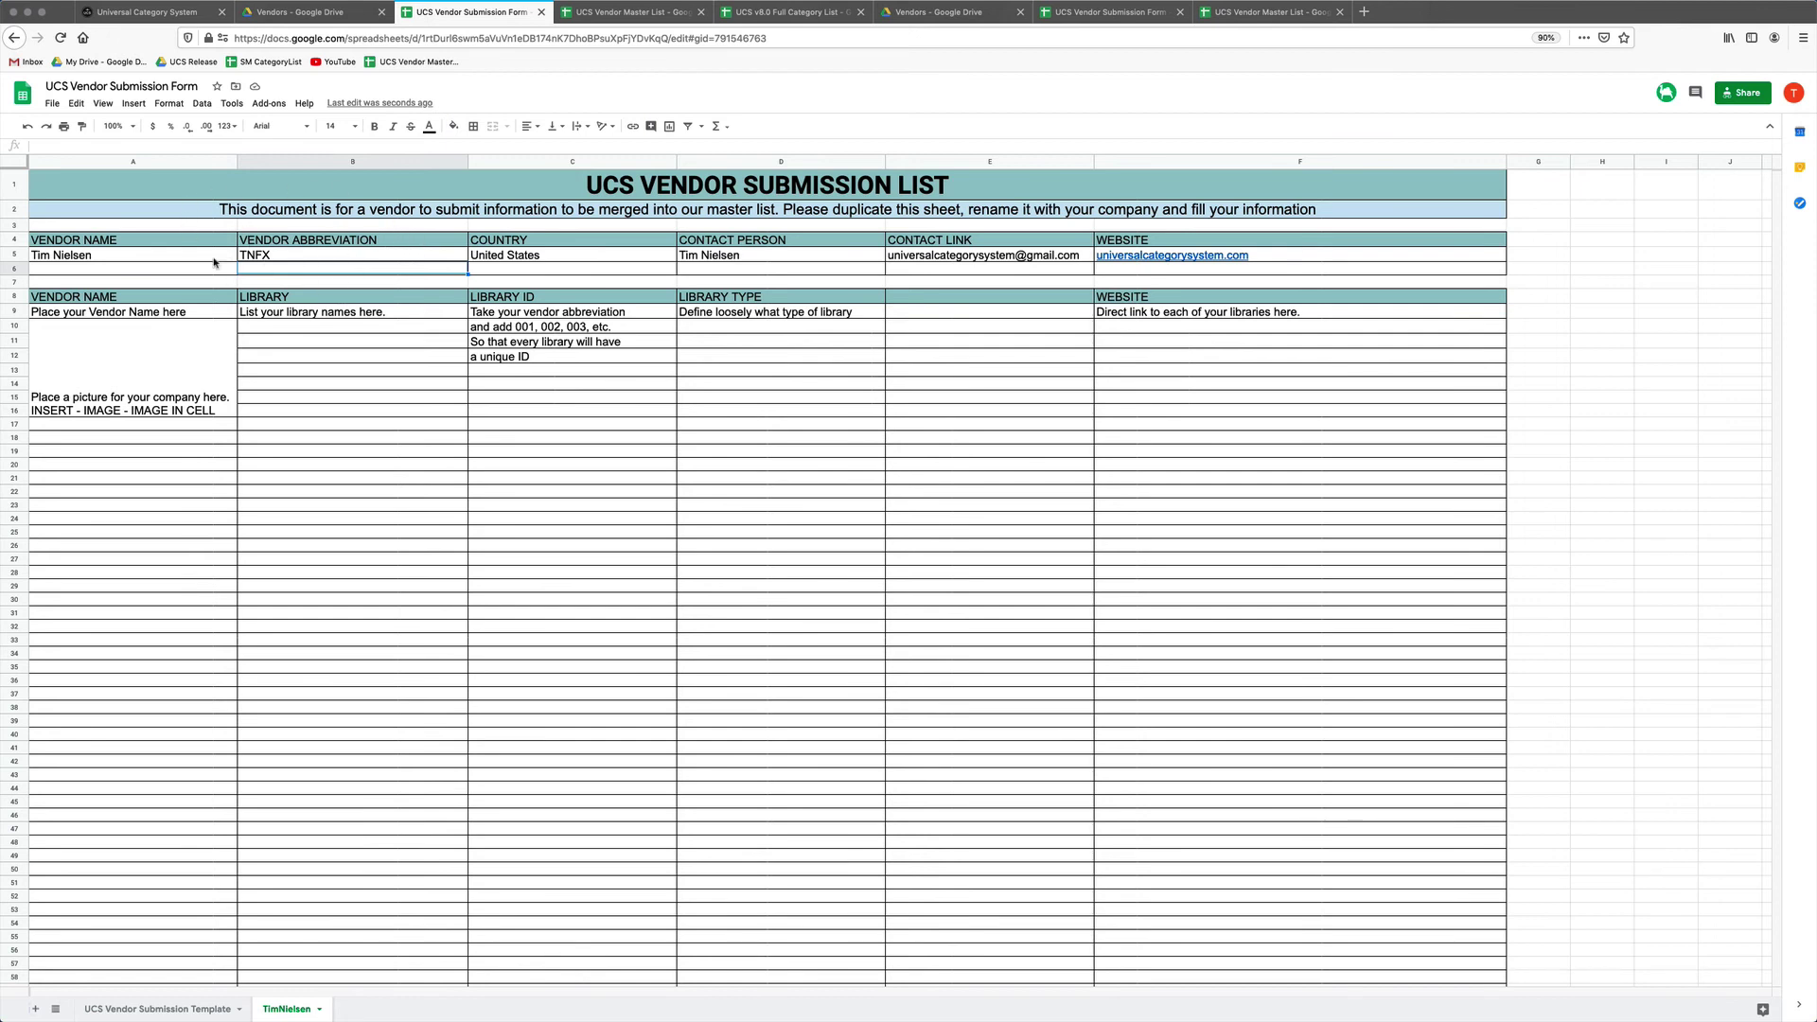
{"action": "key", "text": "Up"}
{"action": "key", "text": "Left"}
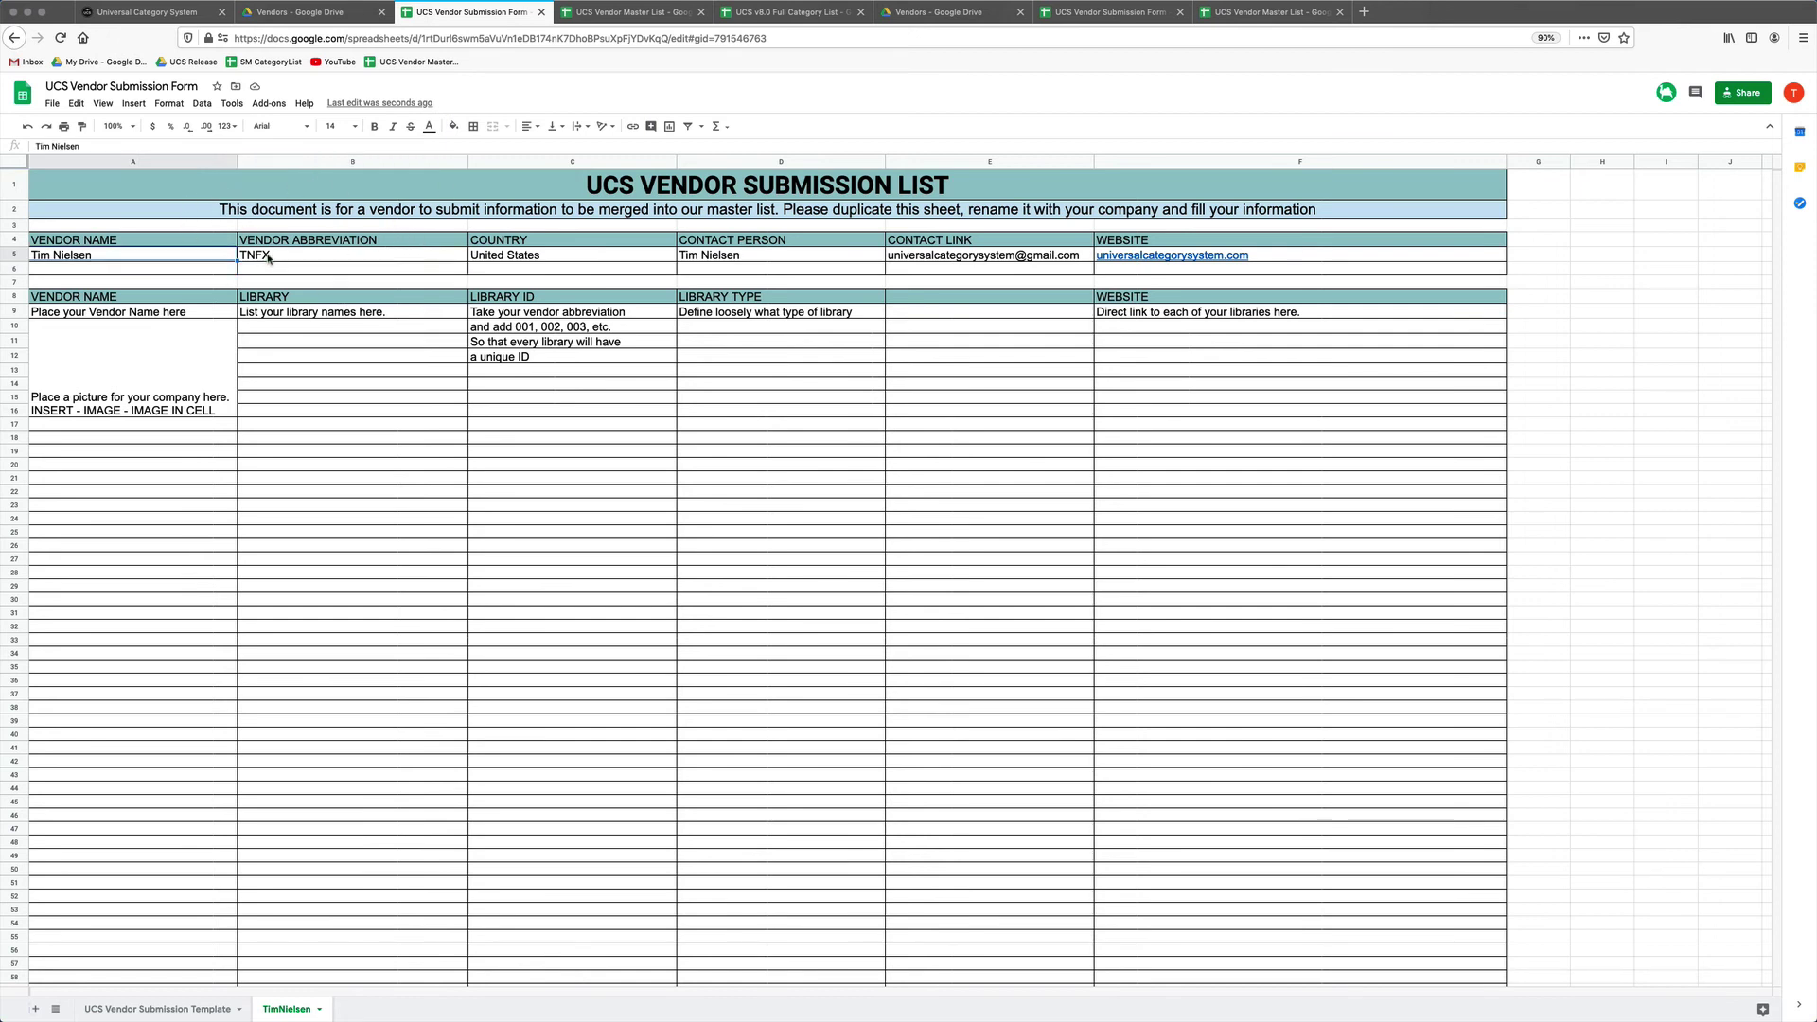
{"action": "left_click", "coordinate": [293, 258]}
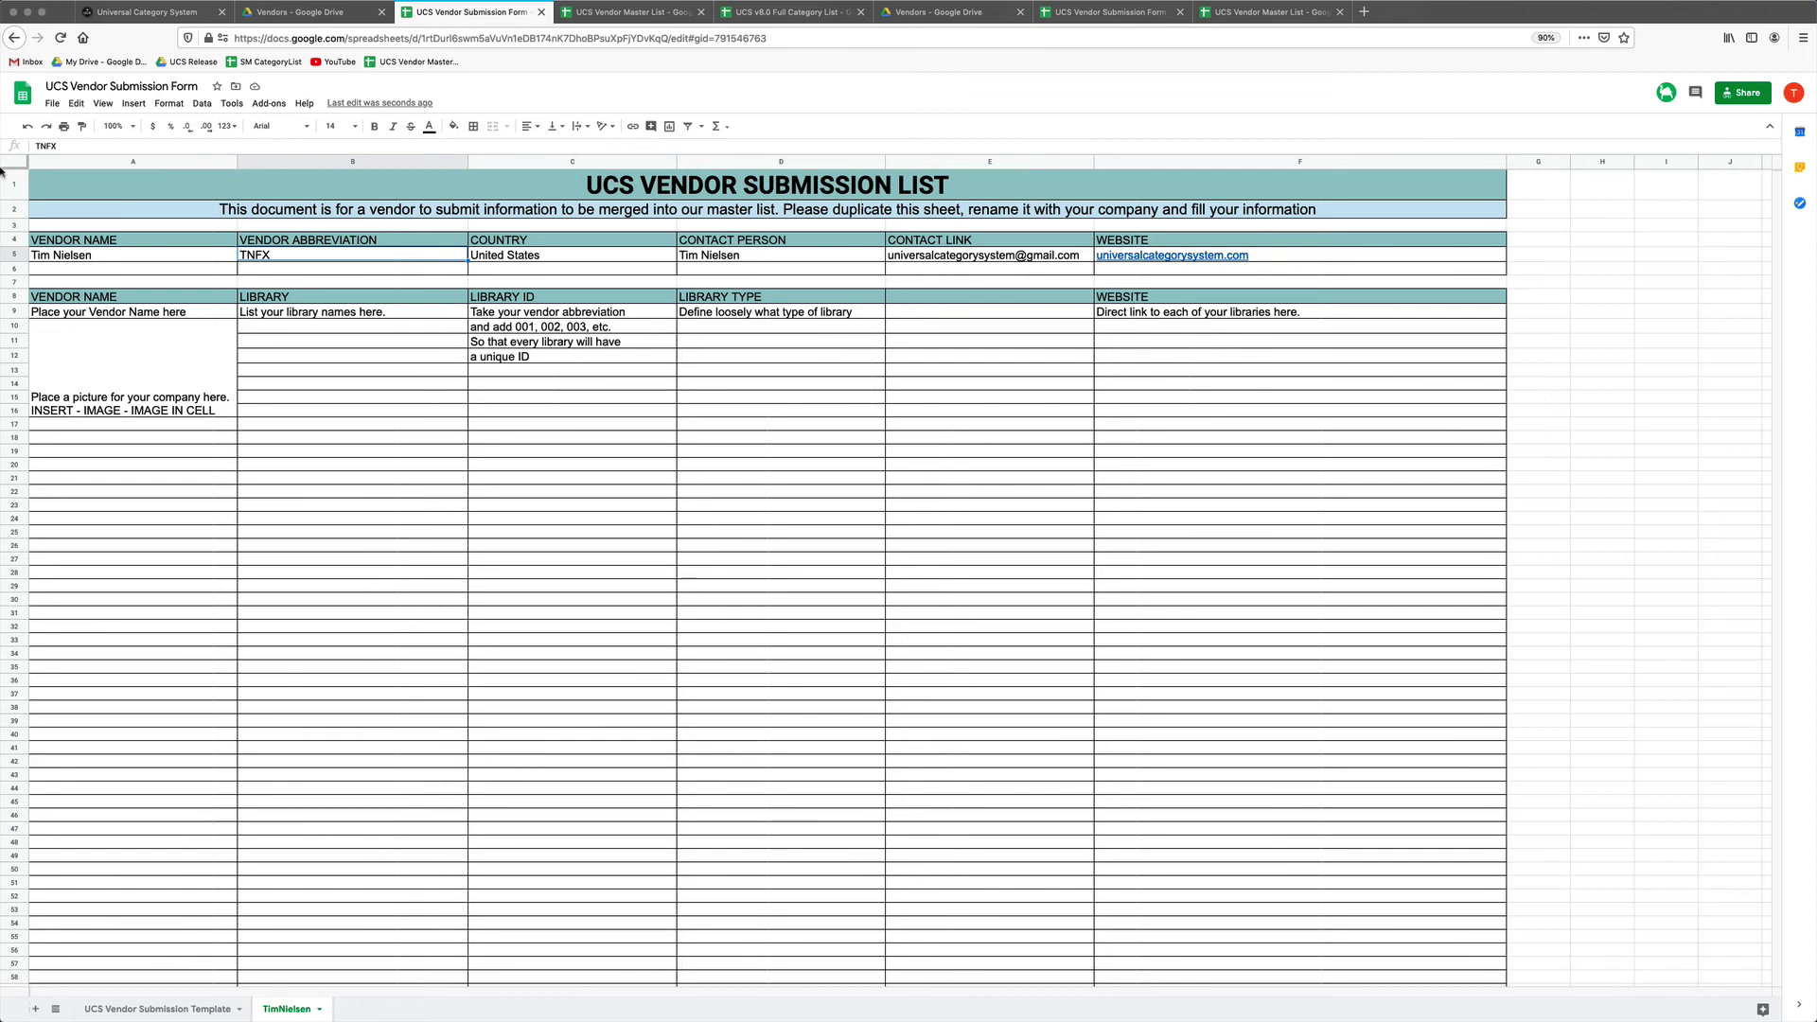
{"action": "left_click", "coordinate": [145, 255]}
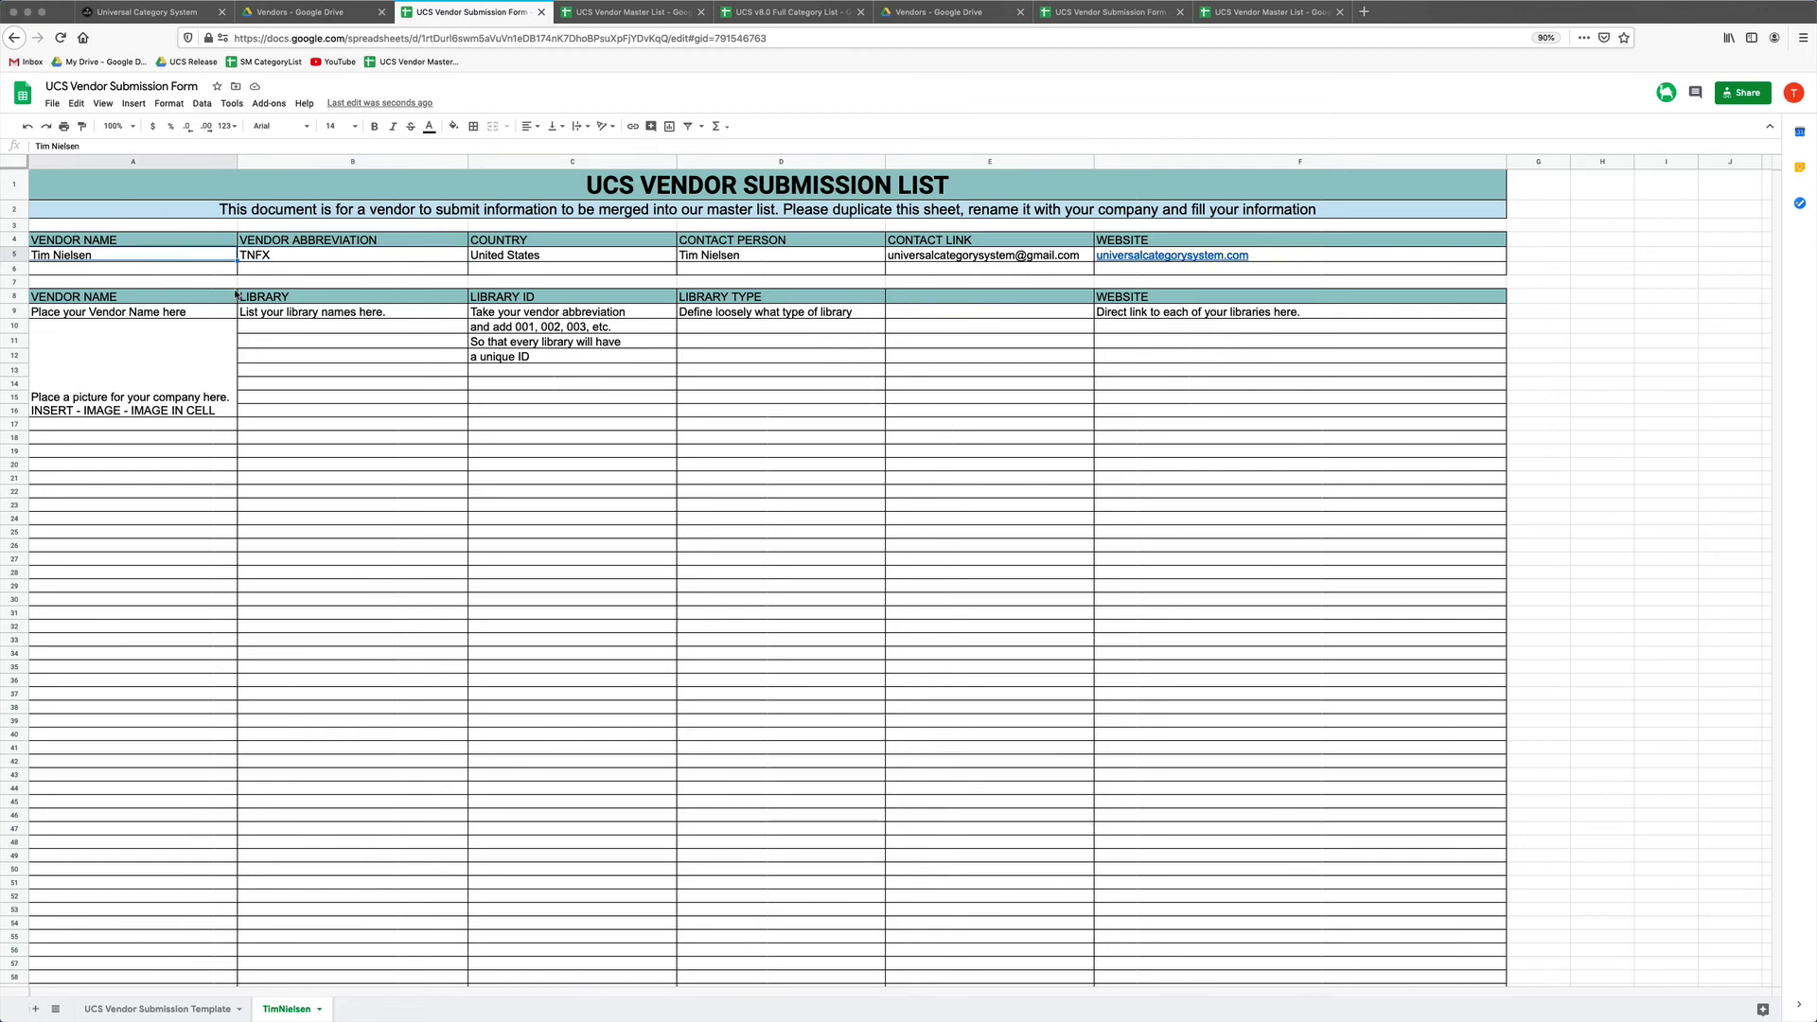